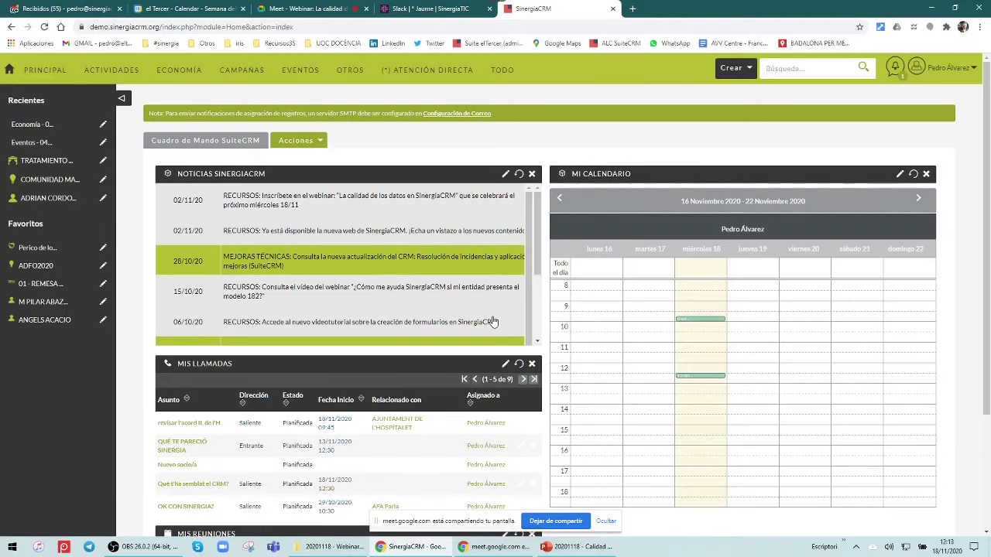
Go to Personas and start Importar Personas at its file-upload step
mouse_move(39, 69)
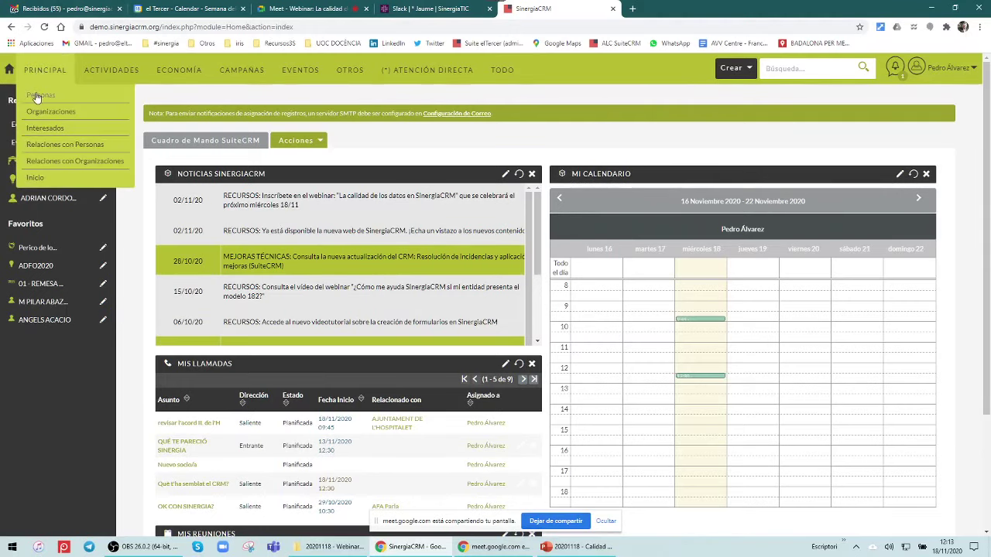
left_click(36, 96)
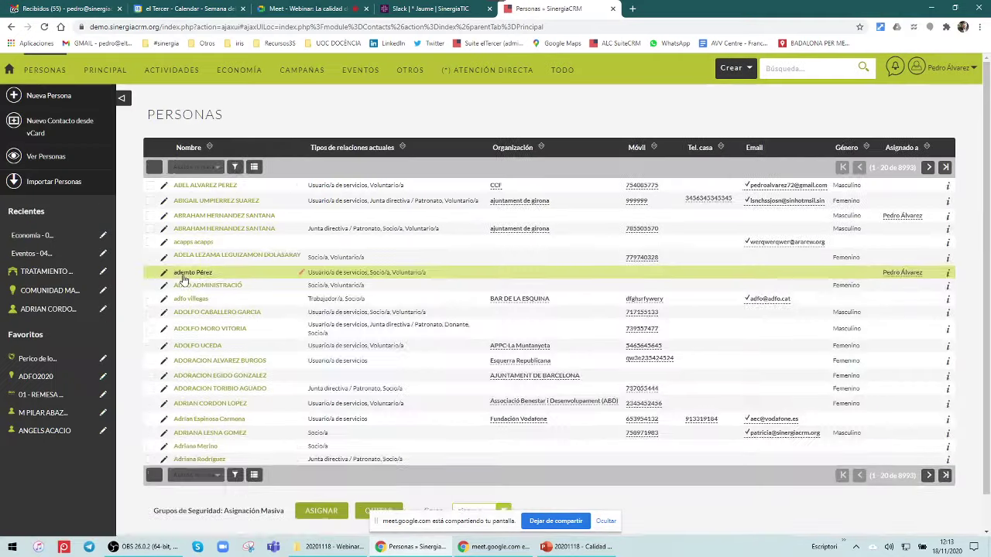
left_click(54, 181)
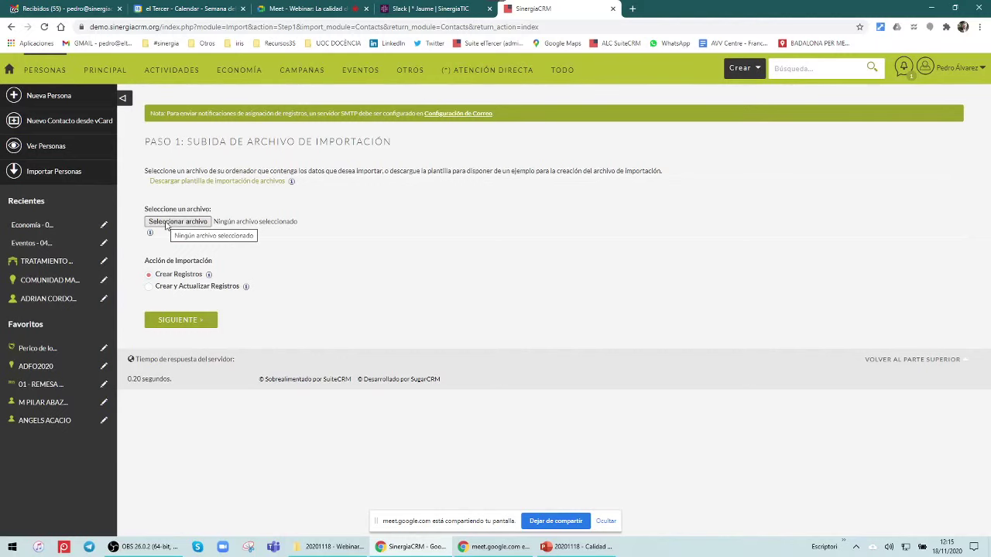
Open importar_contactos_entidad in Excel, maximize it to review the contact rows, then close it
left_click(304, 550)
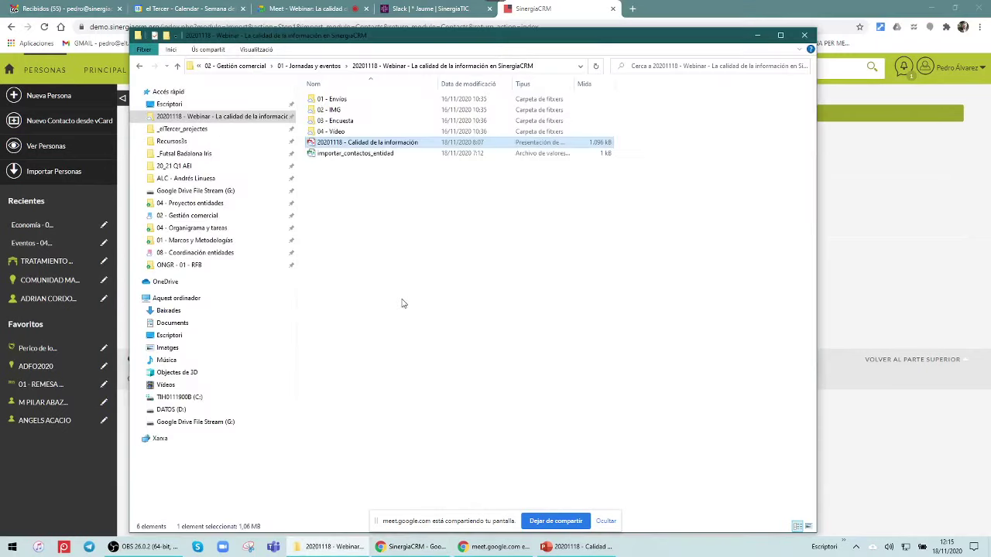
double_click(346, 155)
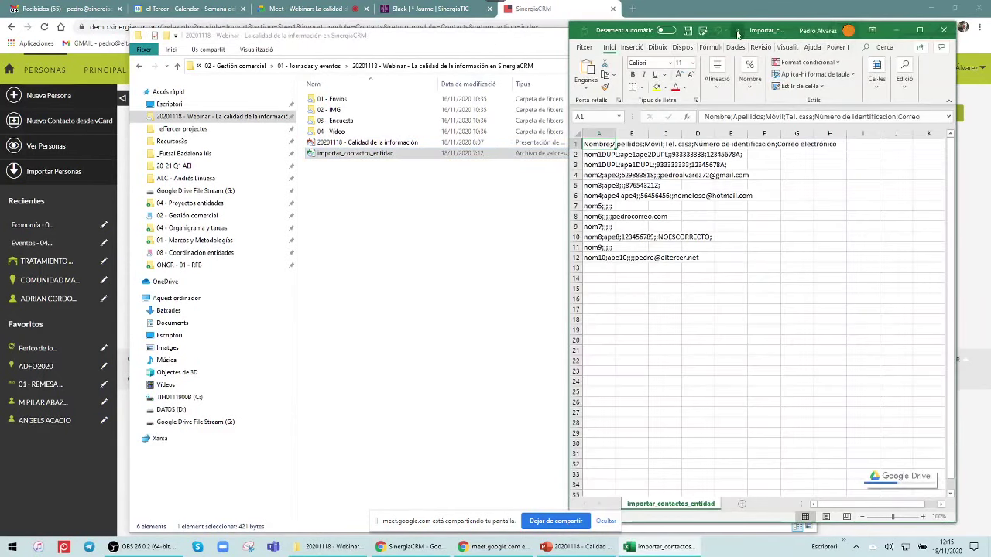
left_click_drag(743, 33, 461, 31)
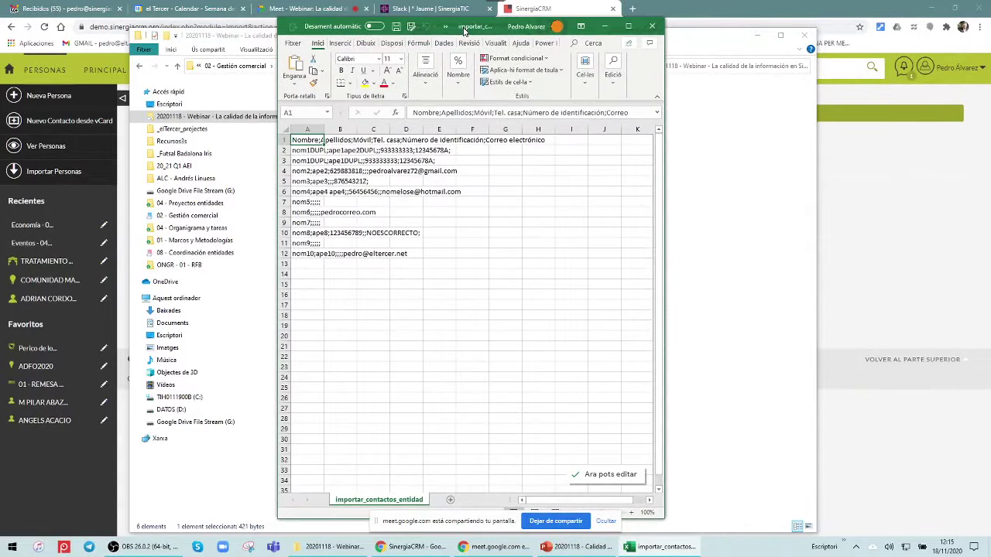
left_click(628, 26)
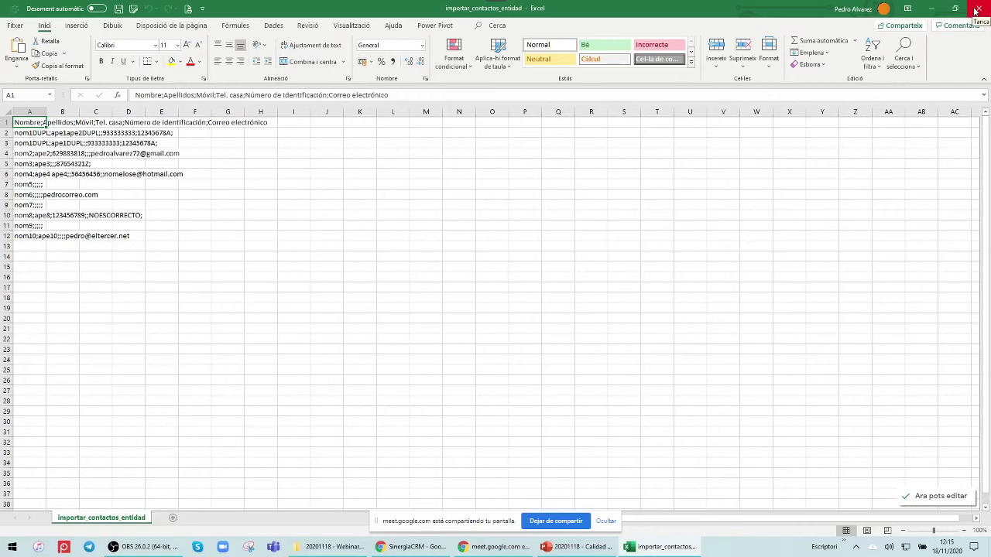
left_click(975, 9)
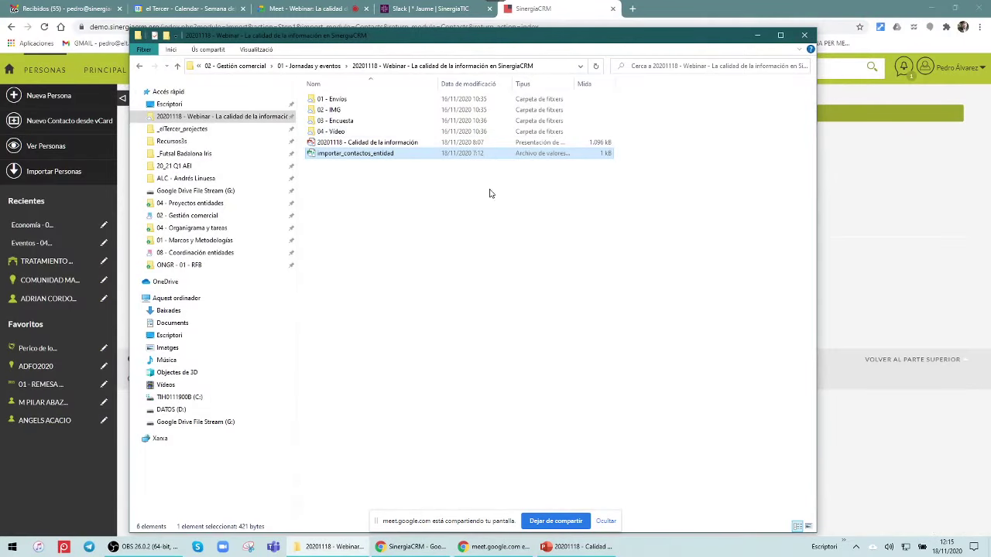
Back in Chrome, upload importar_contactos_entidad.csv as the import file and continue
left_click(882, 217)
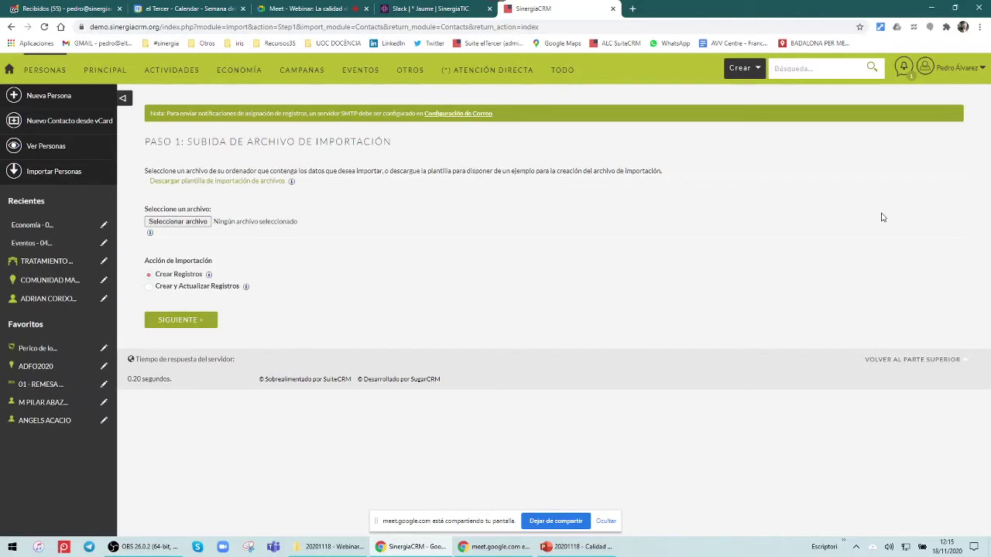
left_click(191, 225)
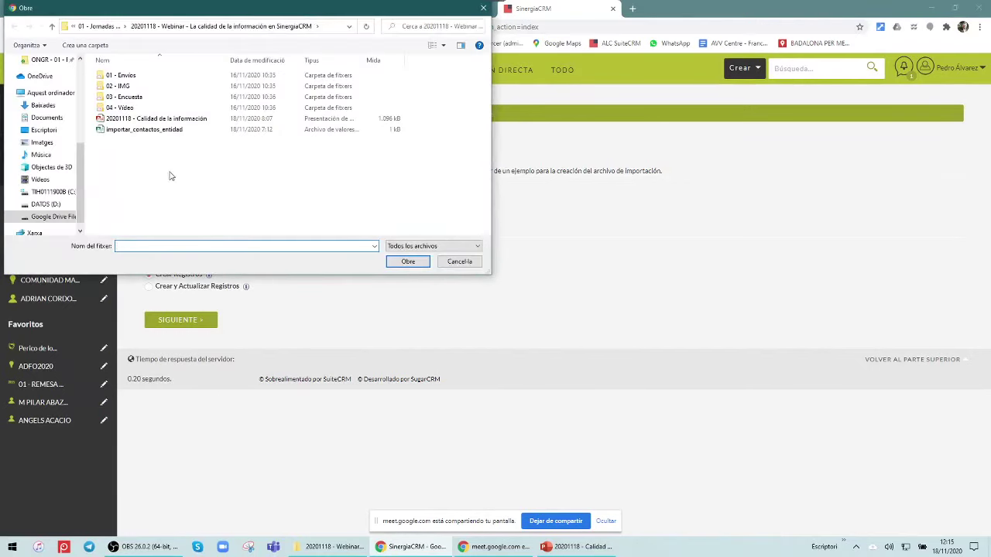
double_click(144, 130)
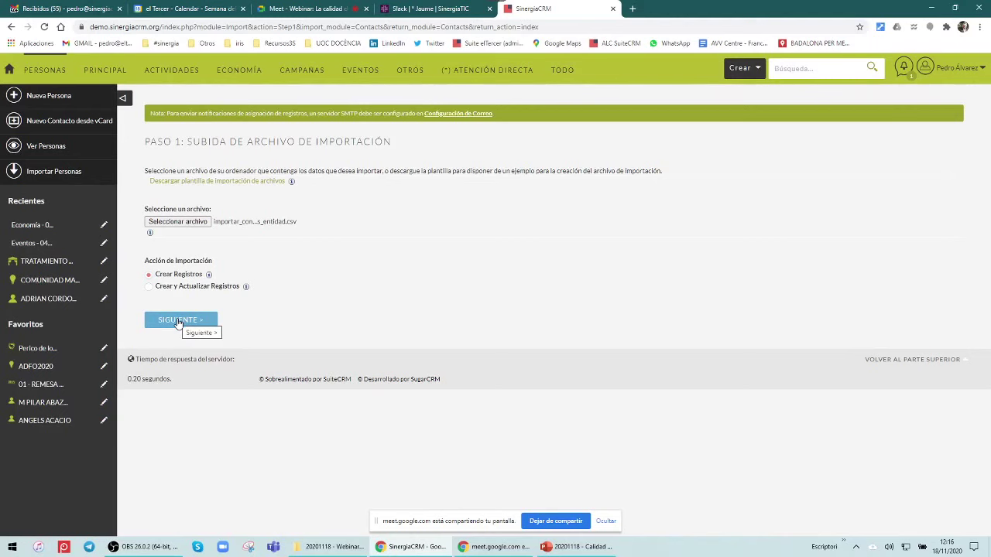
left_click(178, 321)
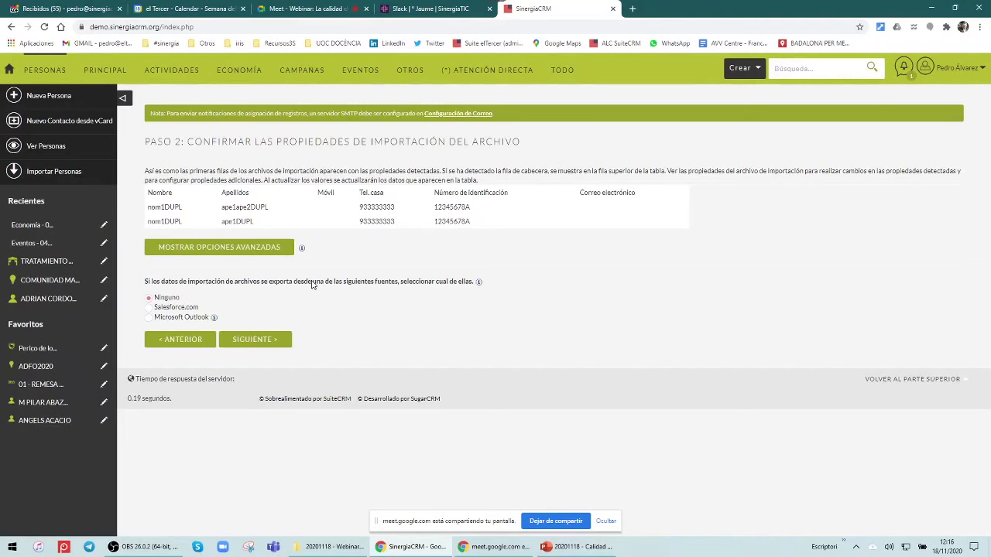
Check the advanced file options (UTF-8, Europe/Madrid, Euro) and keep them unchanged
left_click(204, 247)
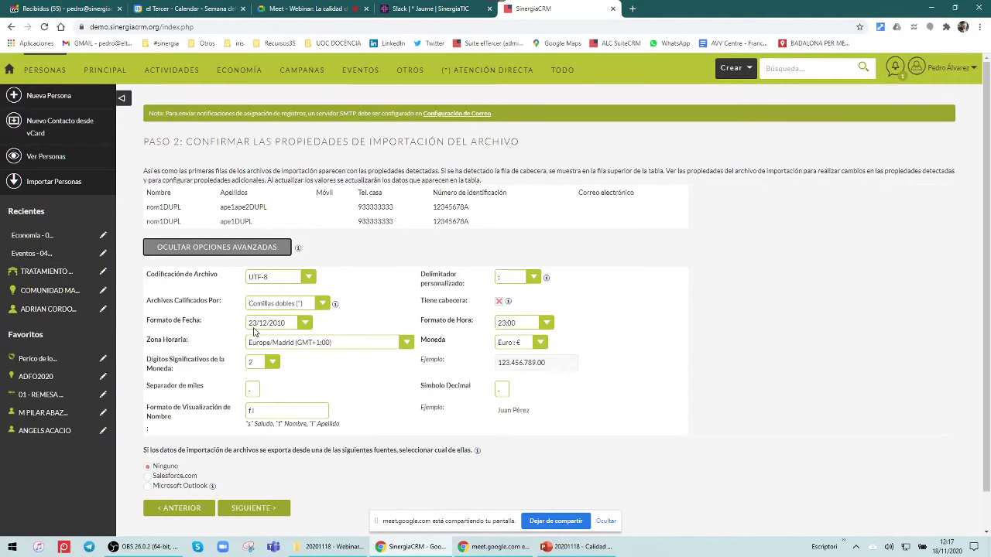
left_click(256, 508)
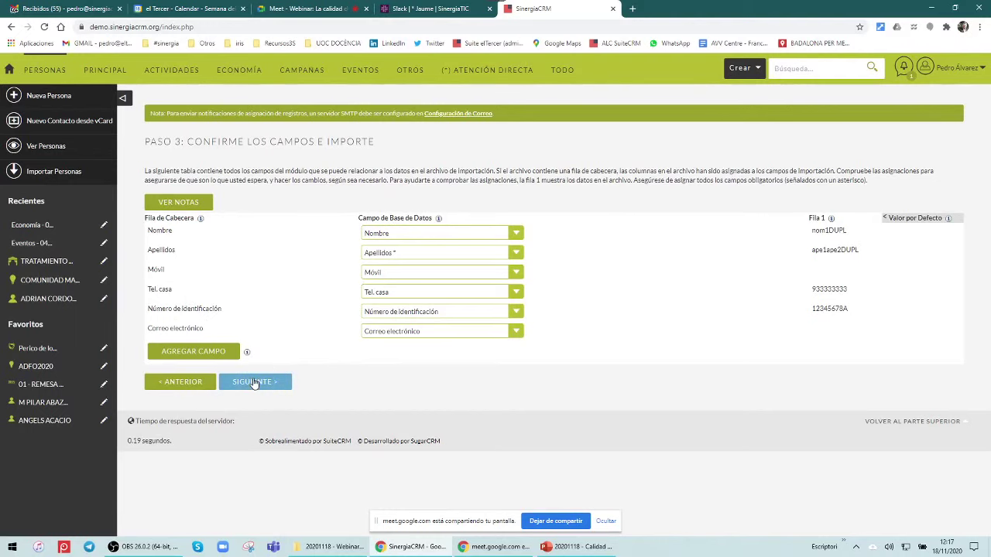
Keep the mappings for Nombre, Apellidos, Móvil, Tel. casa, identification number and email
left_click(255, 386)
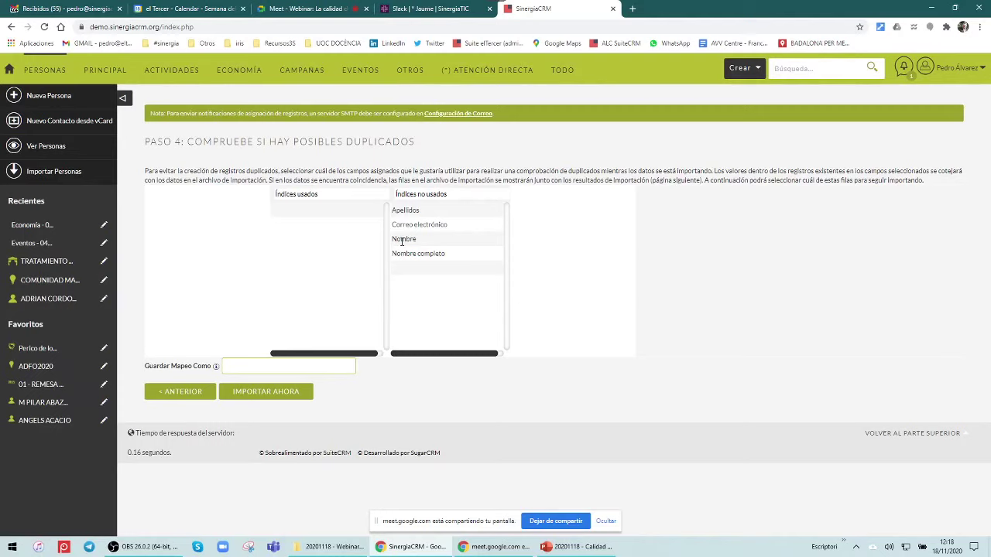
Move 'Nombre completo' from Índices no usados into Índices usados
left_click_drag(405, 253, 348, 228)
Run the import and list the four rows rejected for a missing Apellidos value
left_click(274, 400)
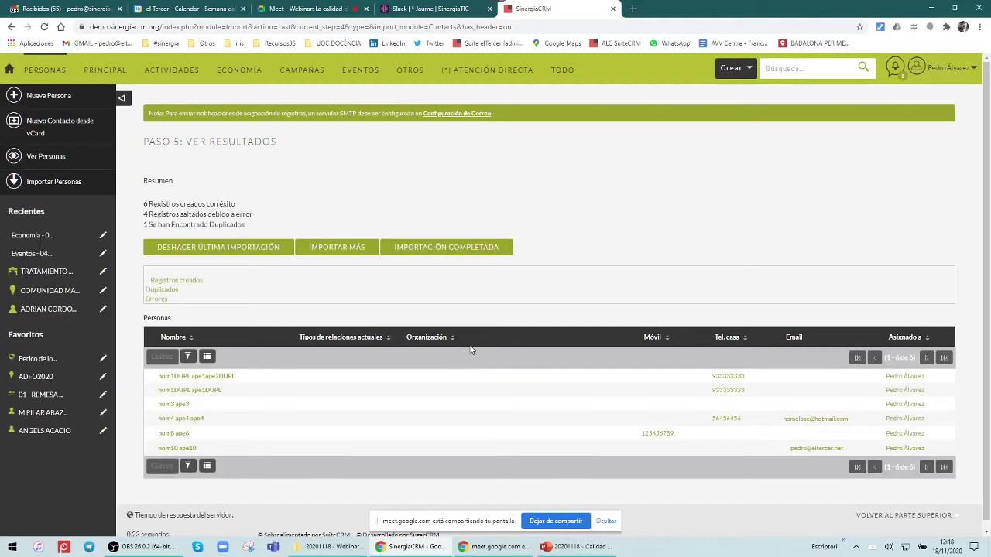
left_click(162, 300)
scroll(316, 364, "down", 1)
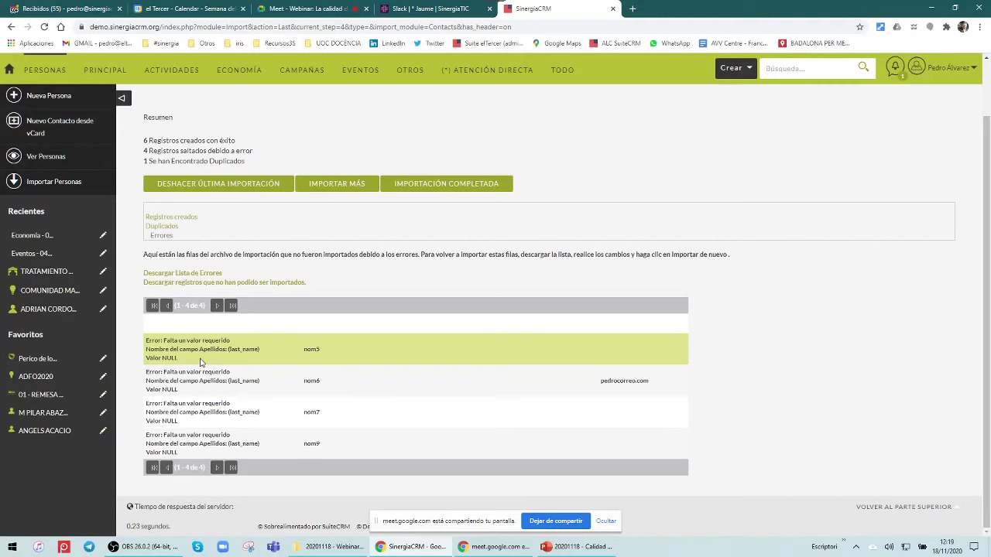
Inspect the duplicate row, then list the six created Personas and open nom8 ape8 in a new tab
left_click(162, 226)
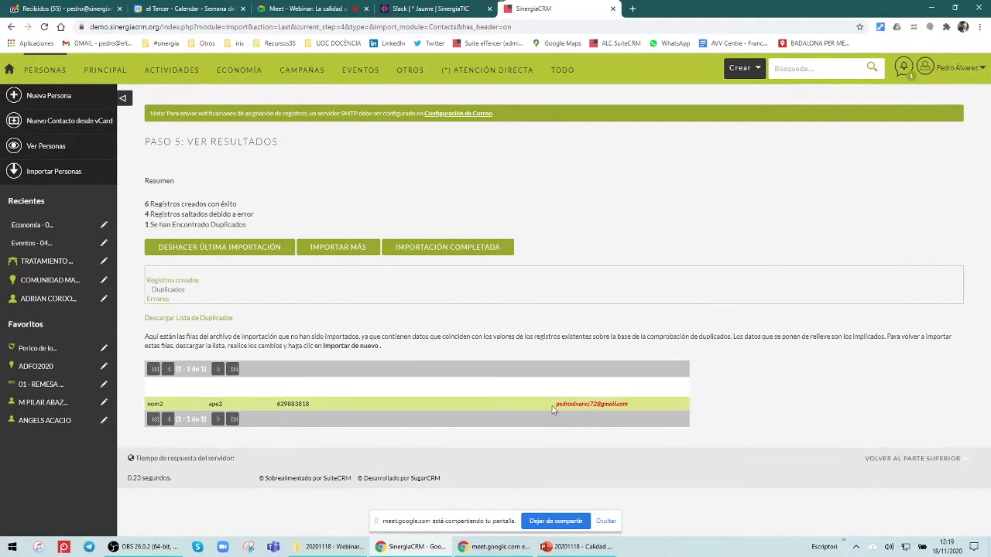
left_click_drag(553, 405, 638, 407)
left_click(728, 400)
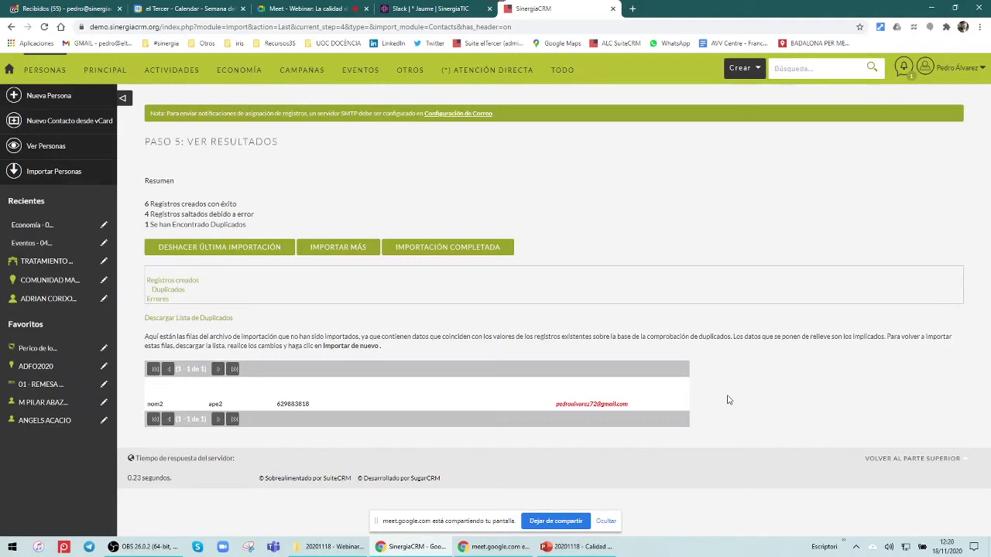
left_click(169, 282)
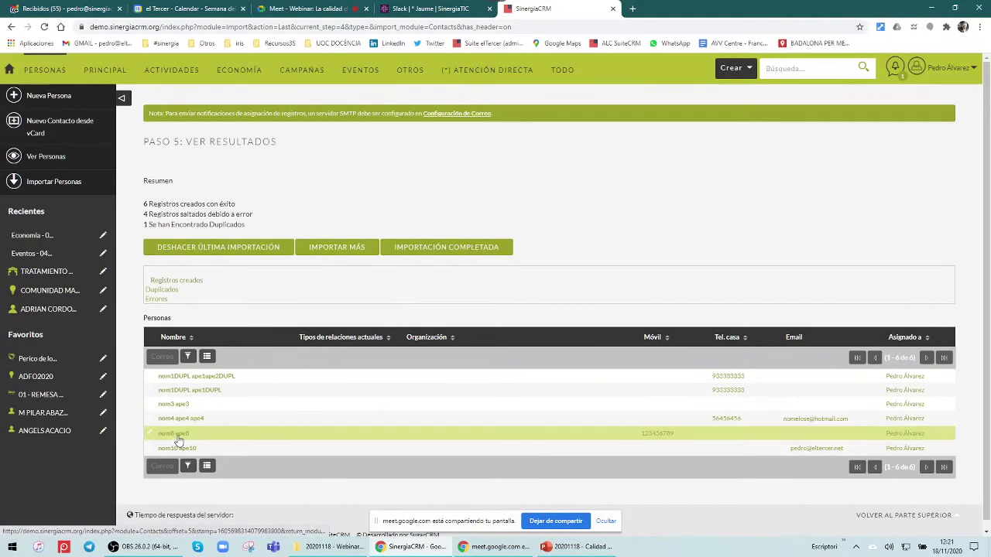
middle_click(178, 438)
View nom8 ape8's record, with identification number NOESCORRECTO, in its own tab
left_click(671, 11)
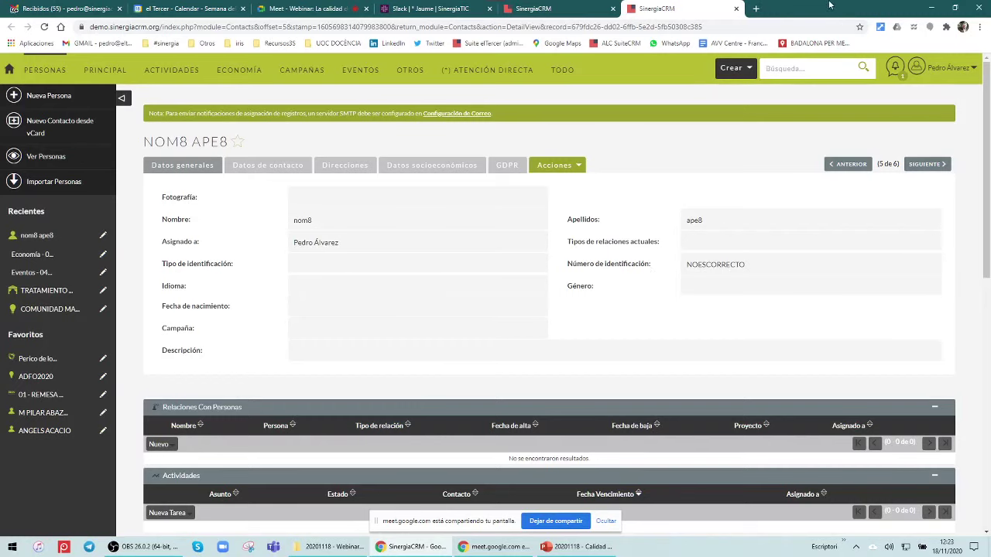
Undo the last import from the results tab, then close the record's tab
left_click(556, 11)
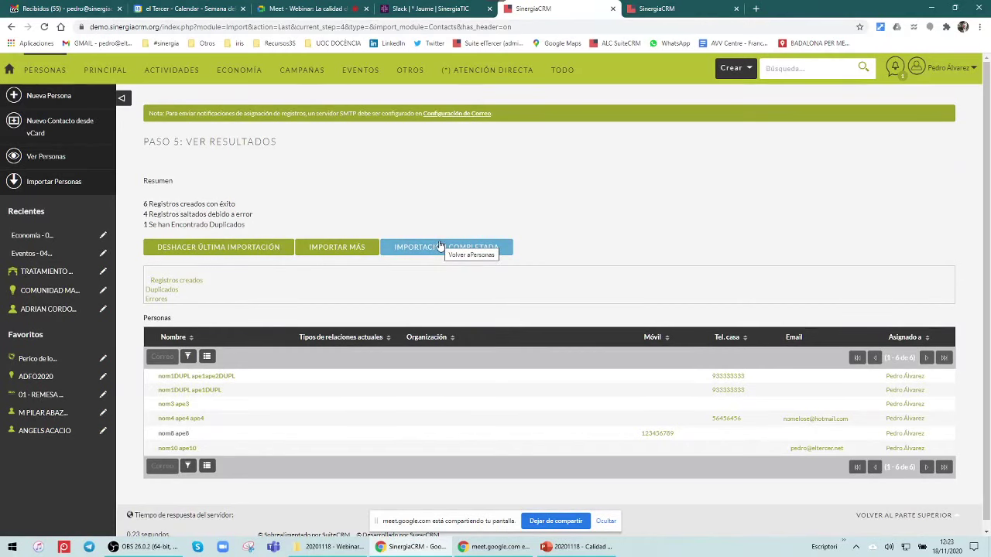
left_click(256, 249)
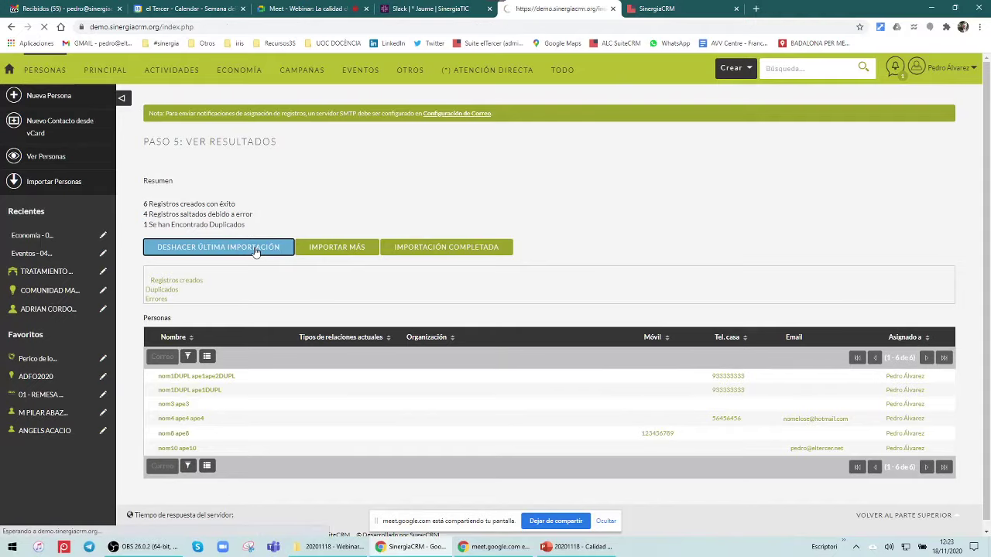
left_click(735, 8)
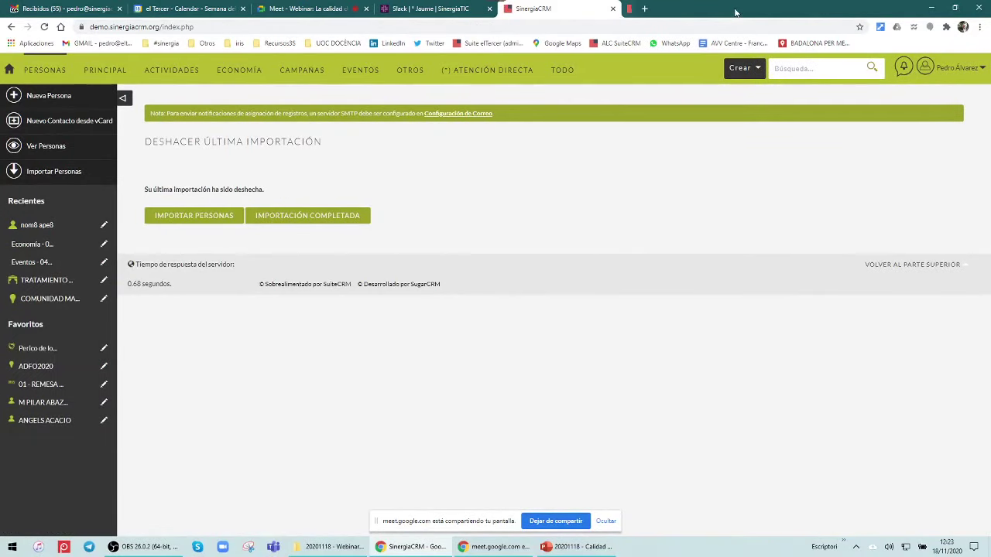
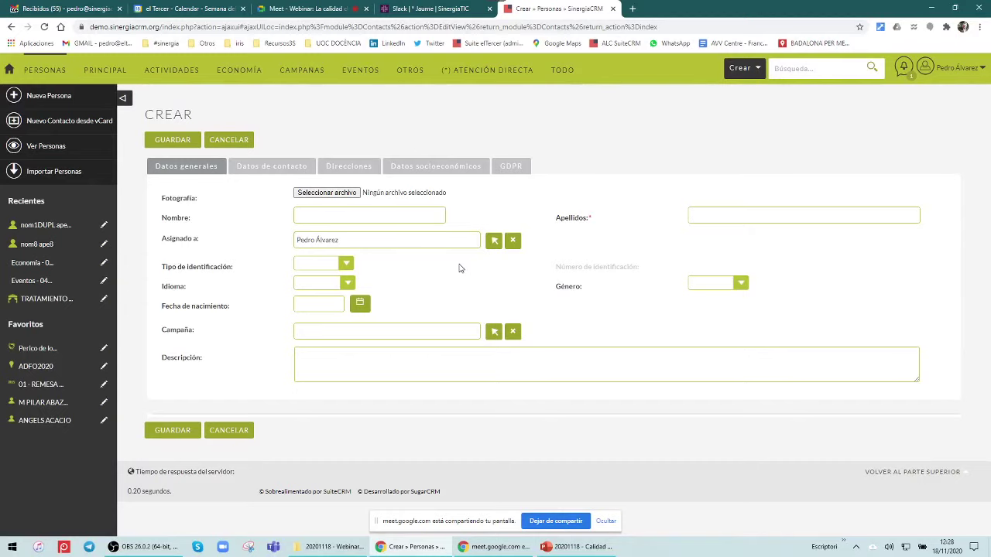
left_click(391, 168)
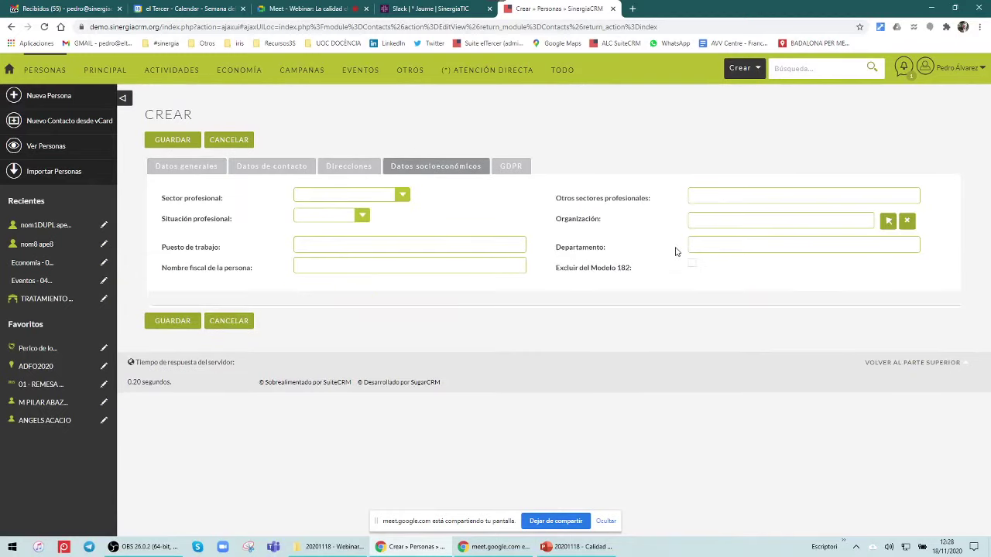
left_click(183, 175)
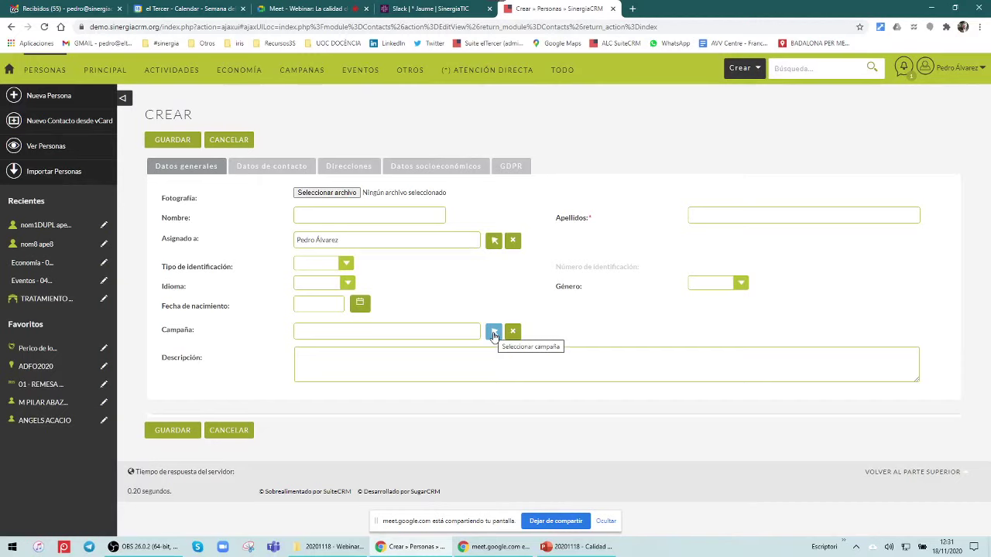
Abandon the blank new-person form and show the Personas list of 8993 records
left_click(419, 173)
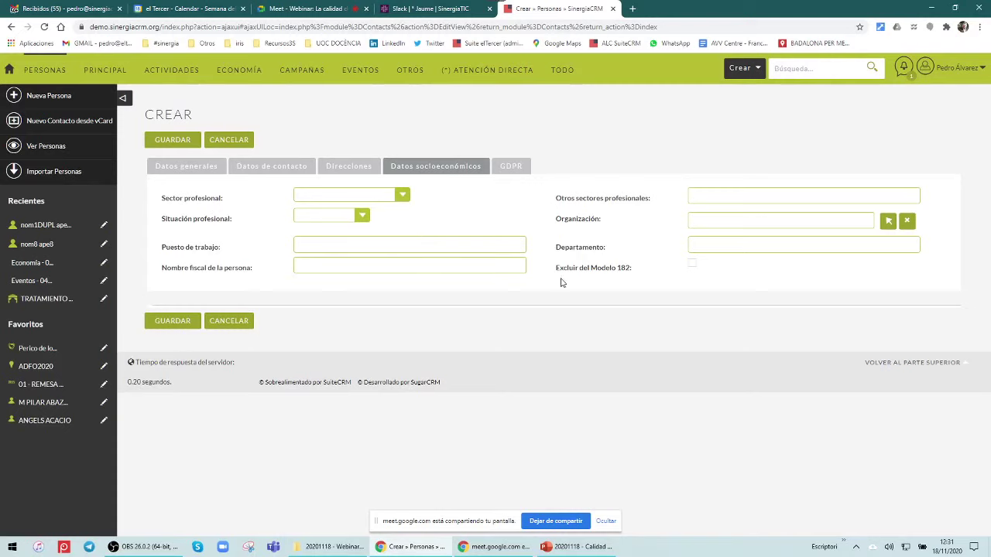
left_click(202, 171)
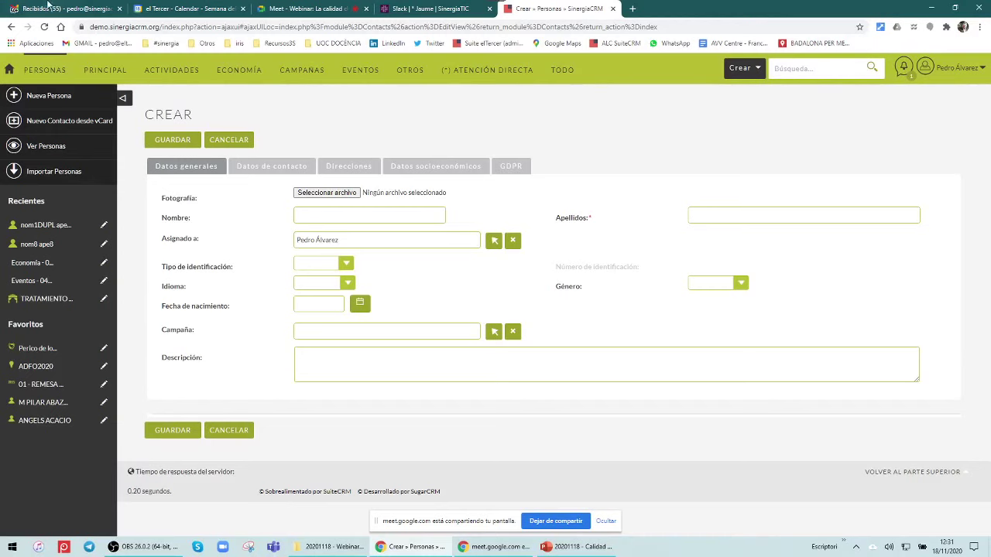
left_click(34, 151)
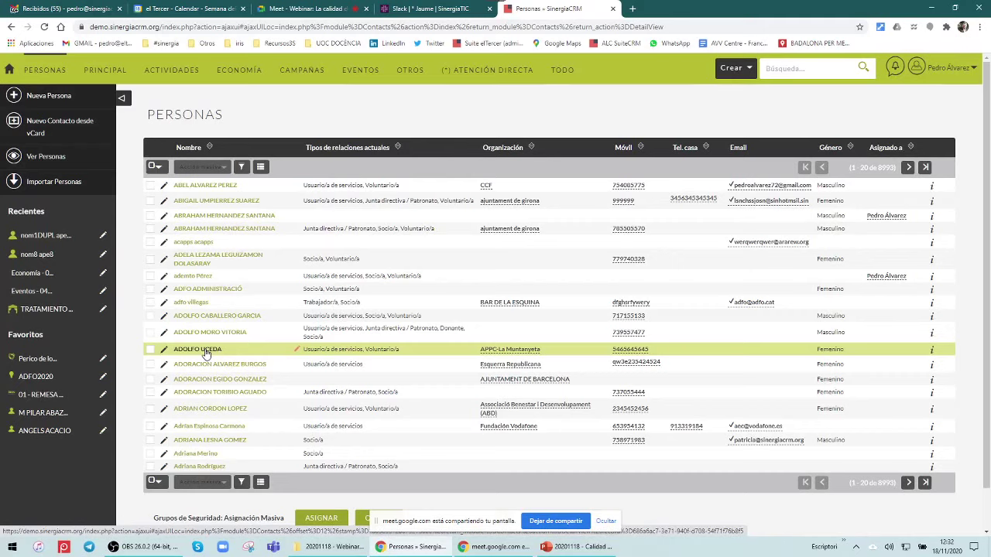
left_click(230, 416)
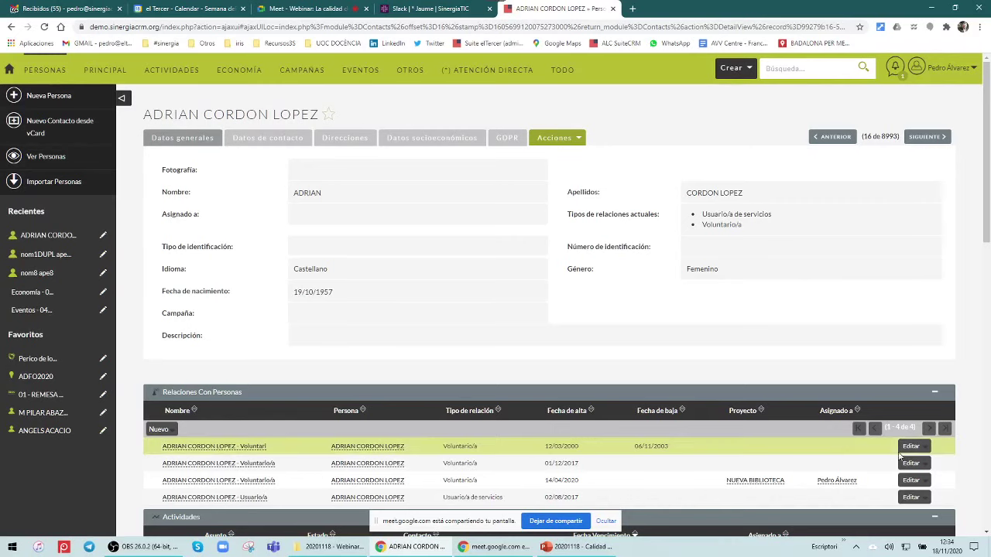
Quitar the 14/04/2020 NUEVA BIBLIOTECA Voluntario/a relation from Relaciones Con Personas and confirm
left_click(924, 453)
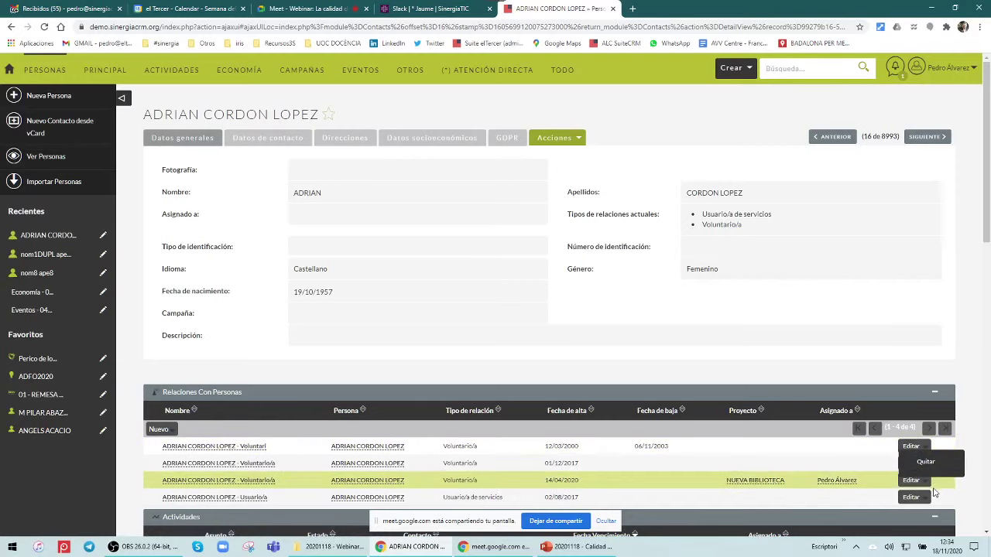
left_click(963, 372)
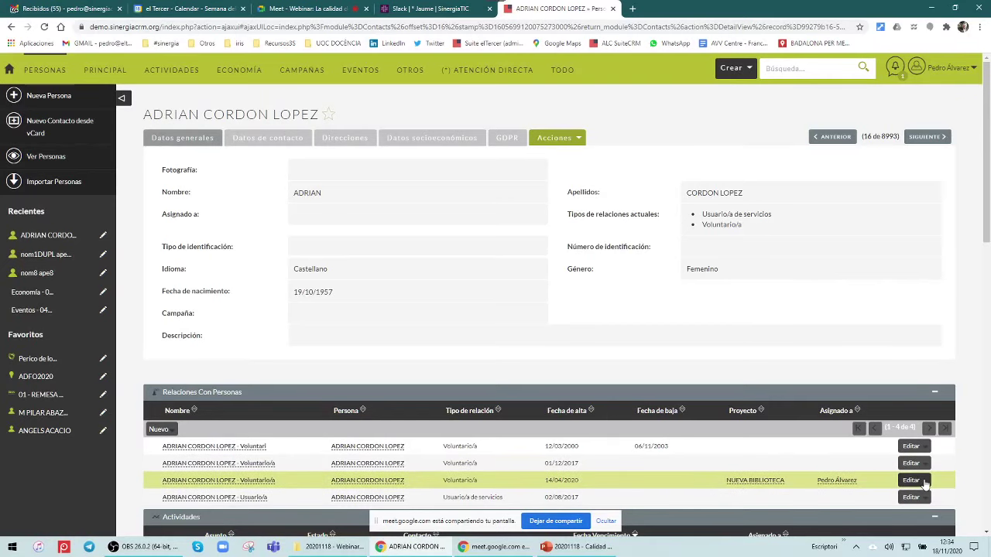
left_click(925, 484)
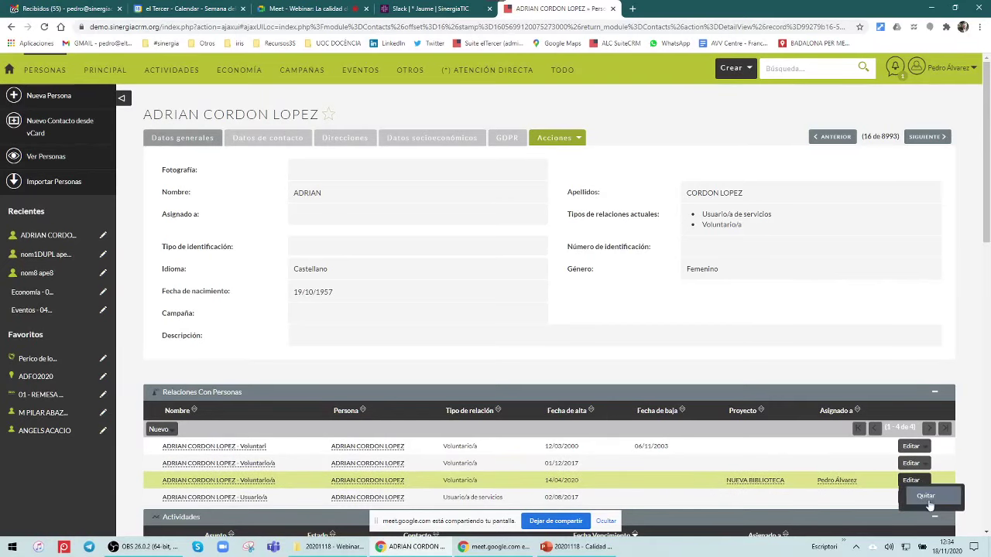
left_click(927, 499)
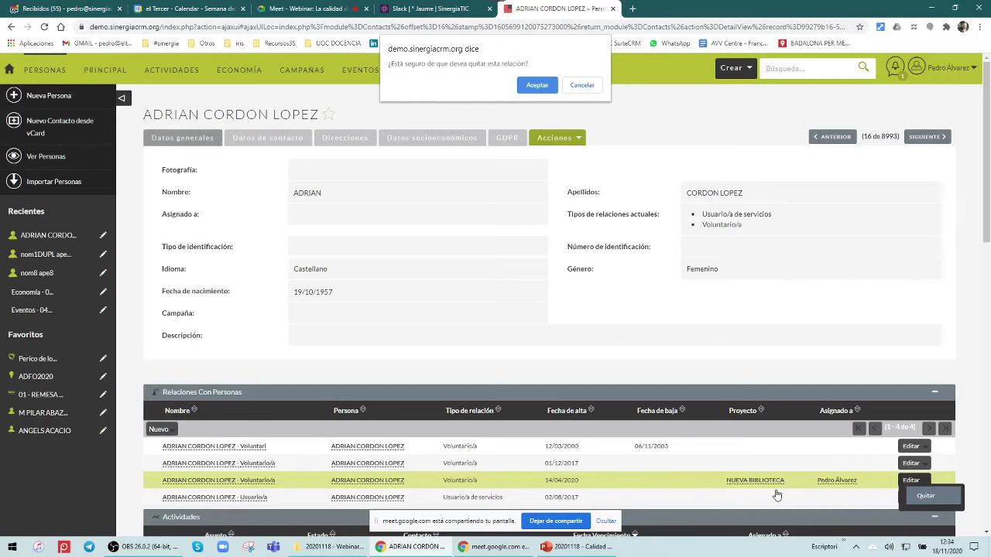
left_click(537, 86)
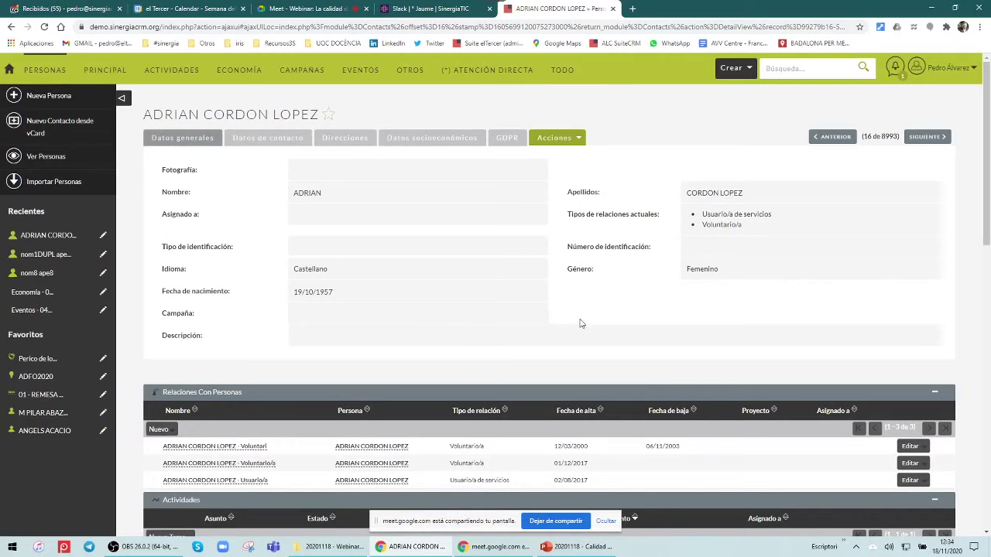
Open the Relaciones con Personas list of 1728 records from the PRINCIPAL menu
mouse_move(109, 78)
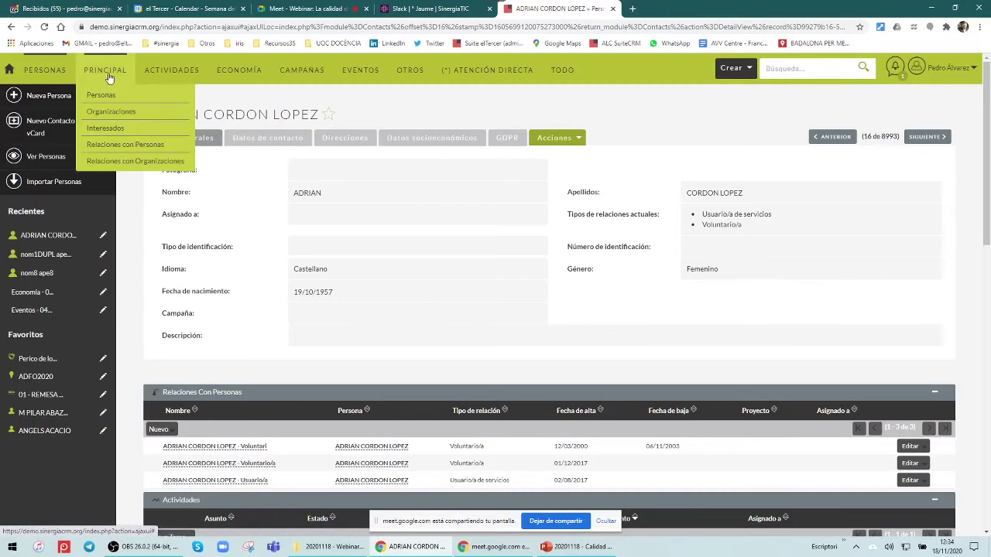
left_click(124, 145)
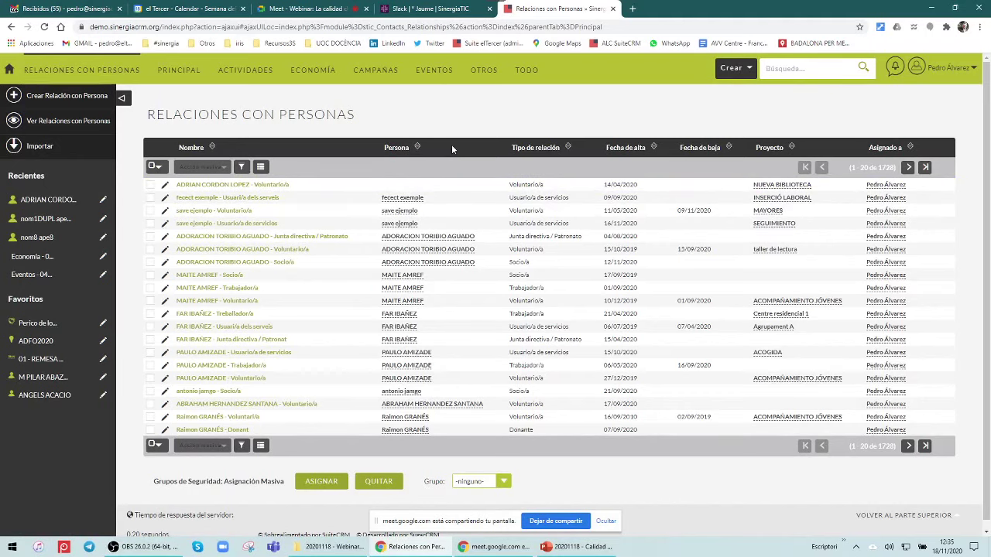
left_click(50, 202)
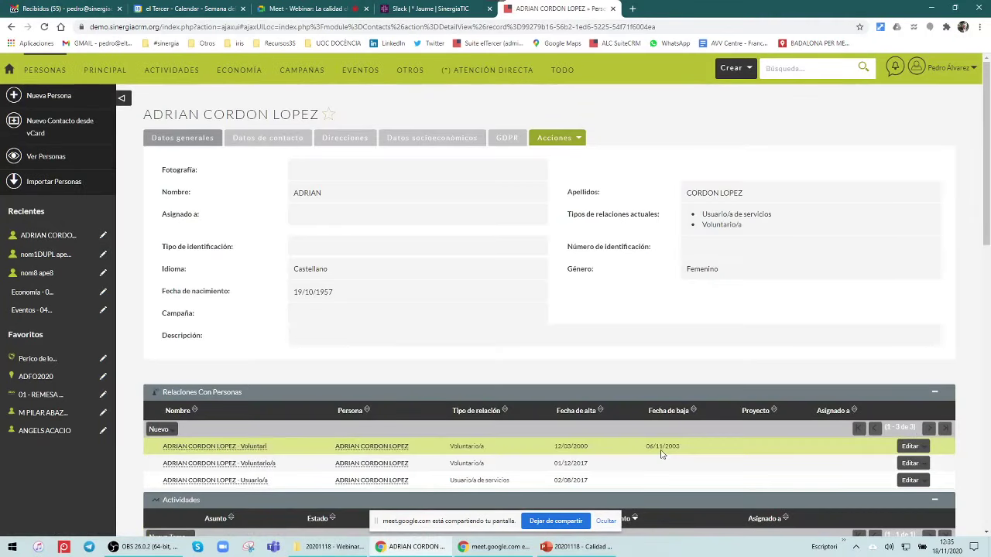
scroll(658, 454, "down", 1)
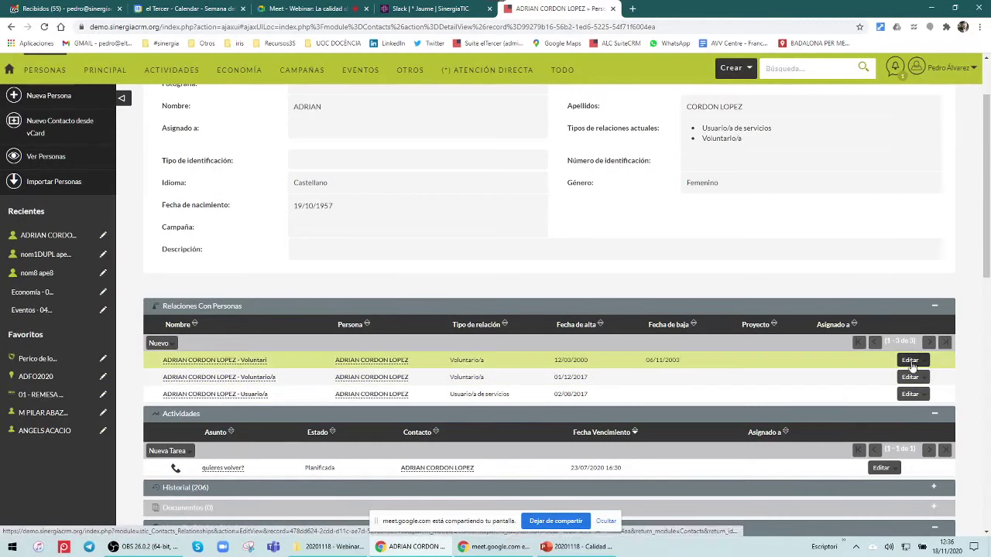
mouse_move(926, 381)
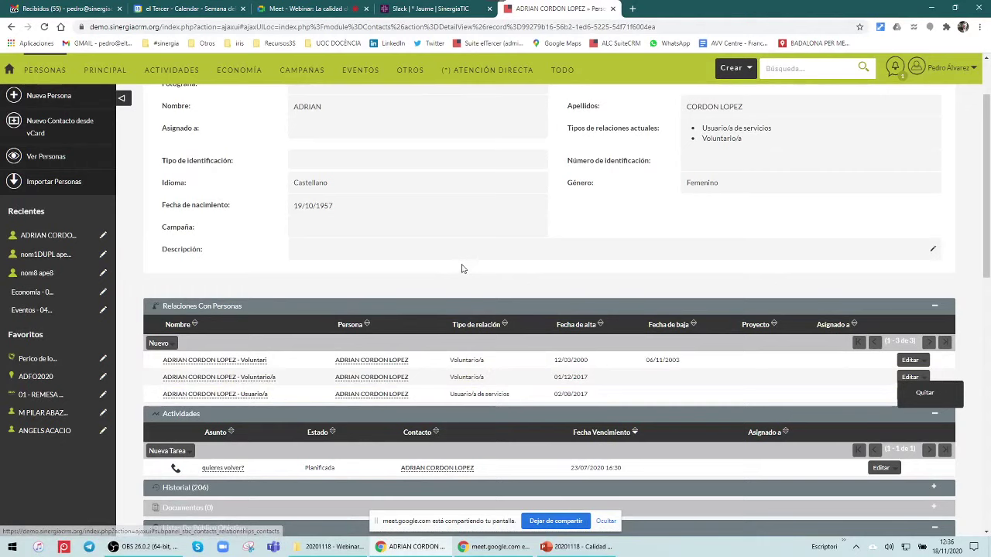
left_click(249, 297)
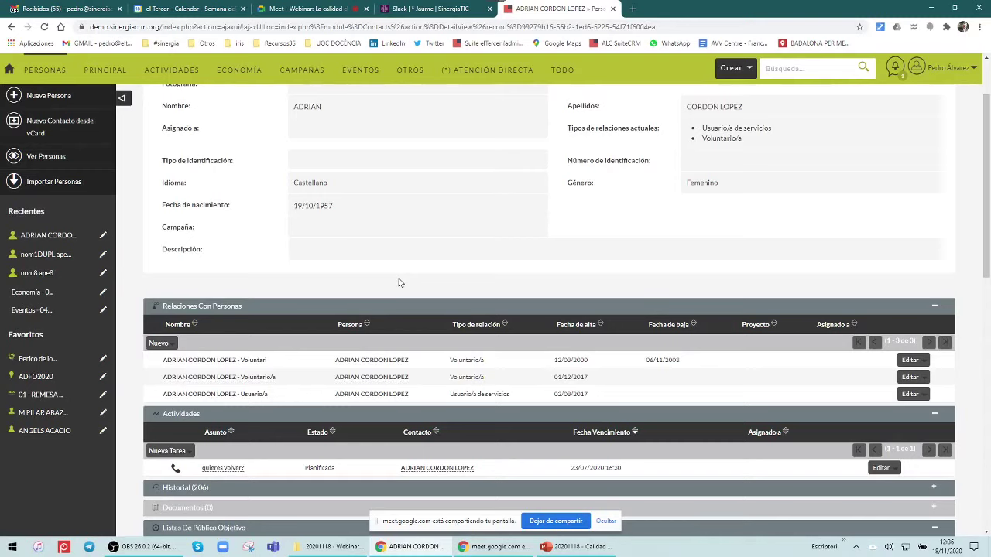
Delete the open contact via Acciones > Eliminar, leaving 8992 Personas
scroll(400, 284, "up", 2)
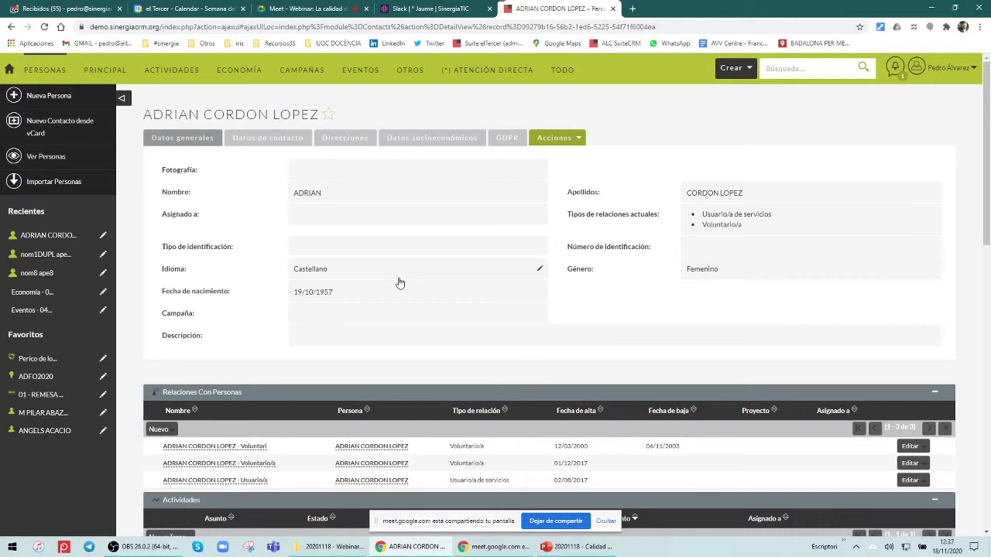
left_click(569, 142)
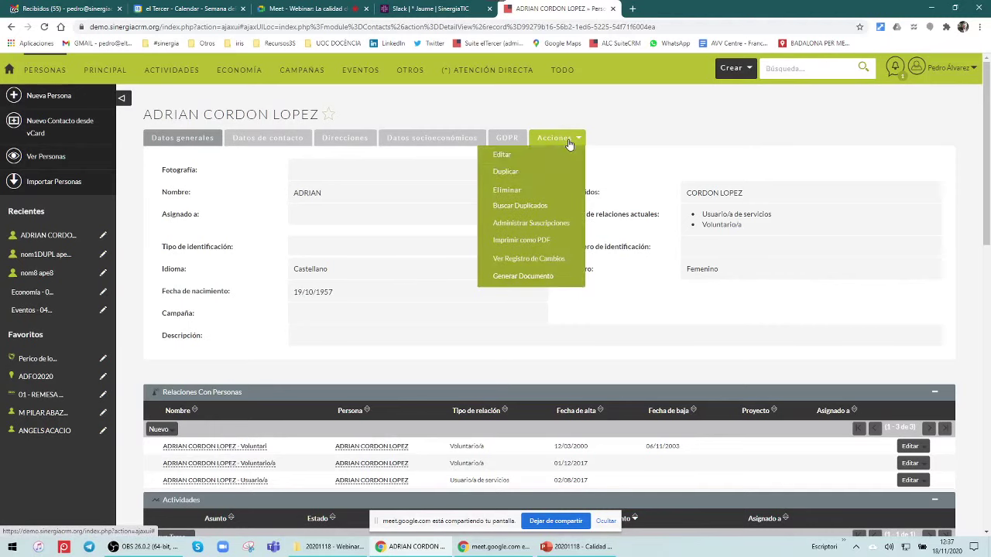
left_click(511, 190)
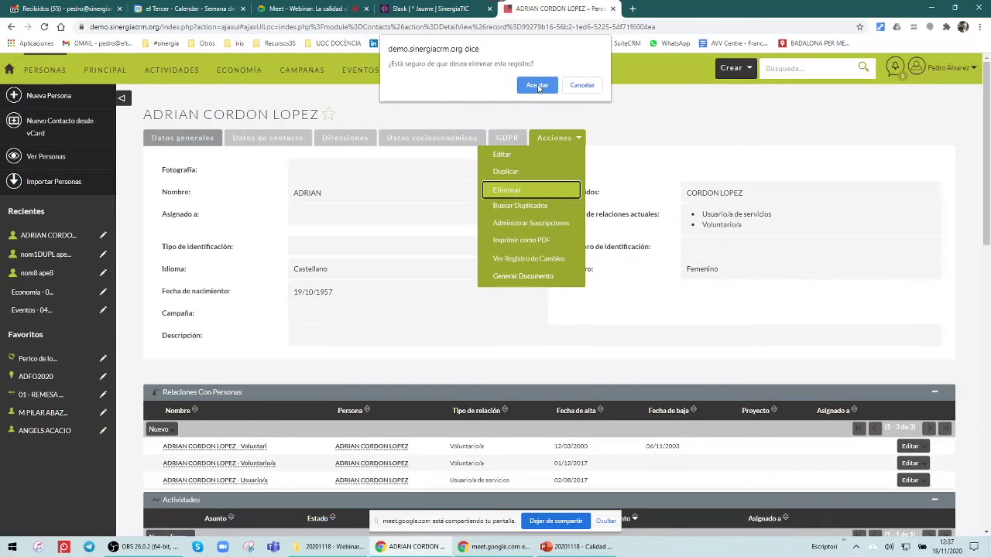
left_click(537, 87)
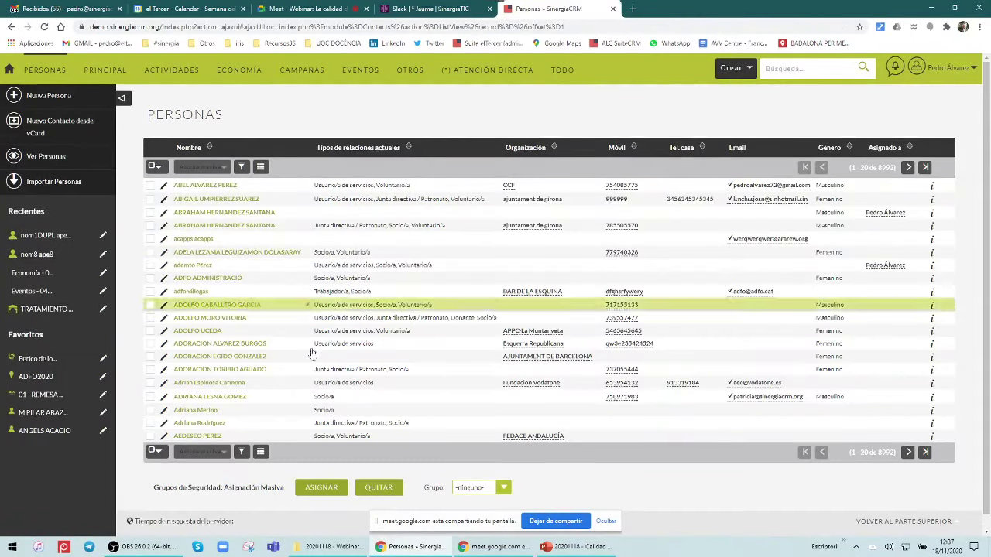
Show the 1728 Relaciones con Personas sorted by the Persona column
mouse_move(108, 72)
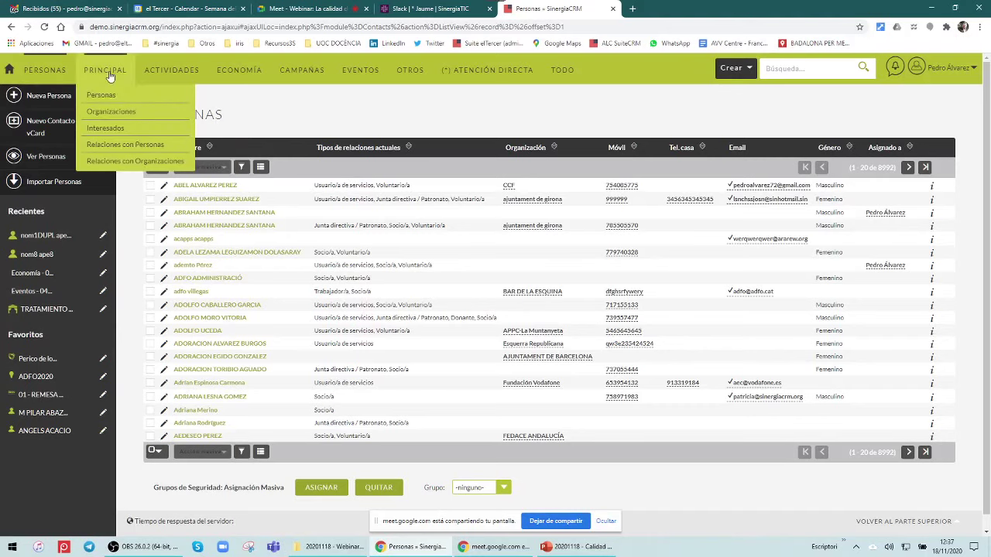
left_click(109, 145)
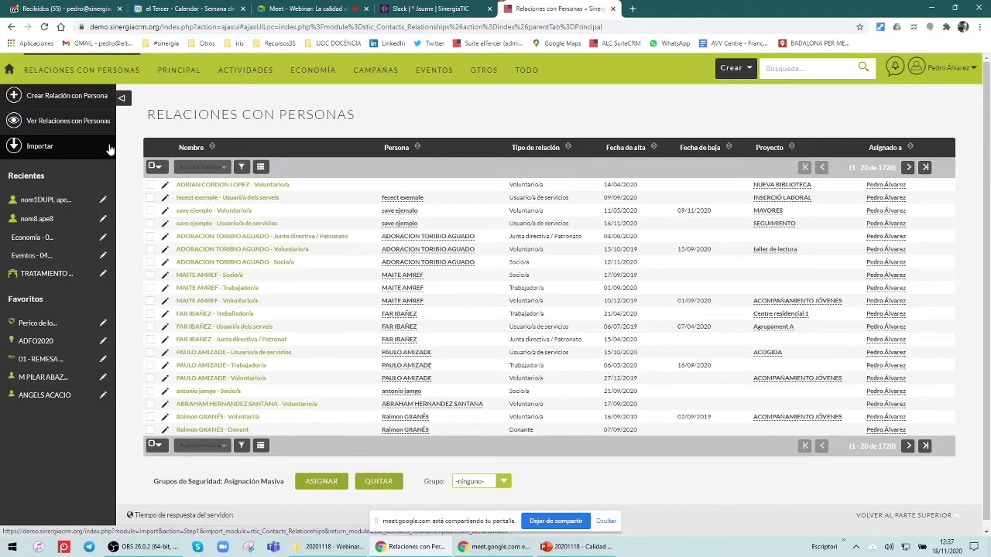
left_click(389, 151)
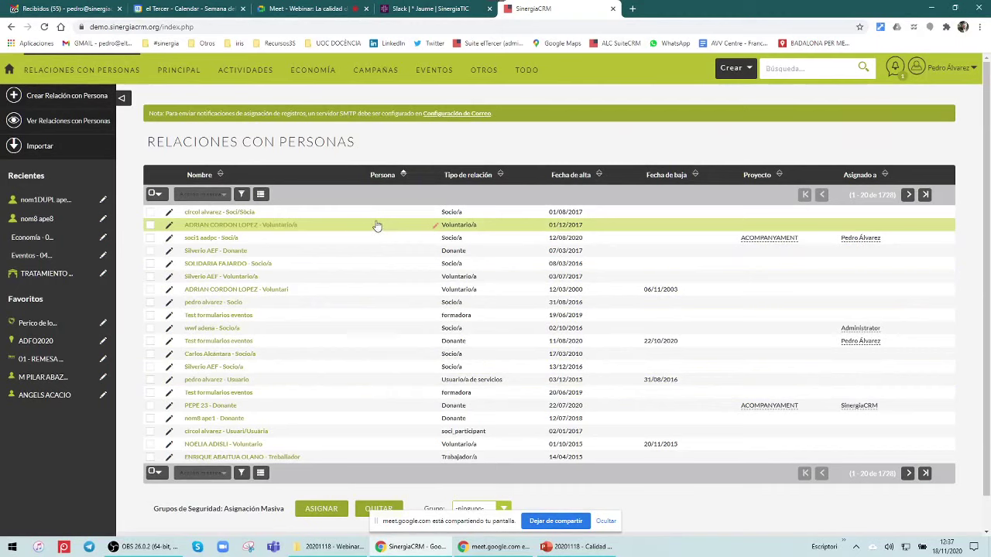
Open the deleted contact's Voluntario/a relation record, whose Persona field is empty
left_click(194, 230)
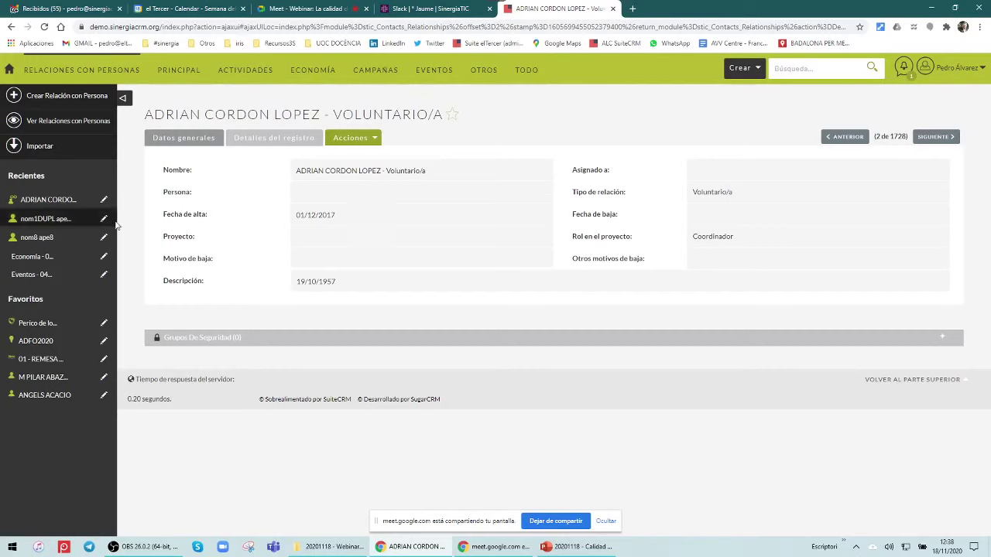
Open another contact from Personas and scroll down to its two Listas De Público Objetivo
mouse_move(164, 78)
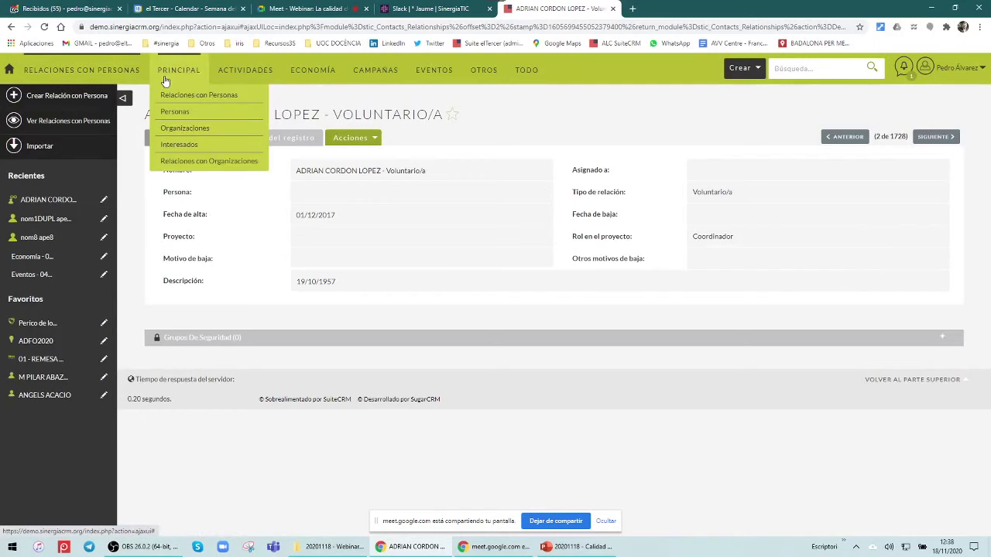
left_click(175, 114)
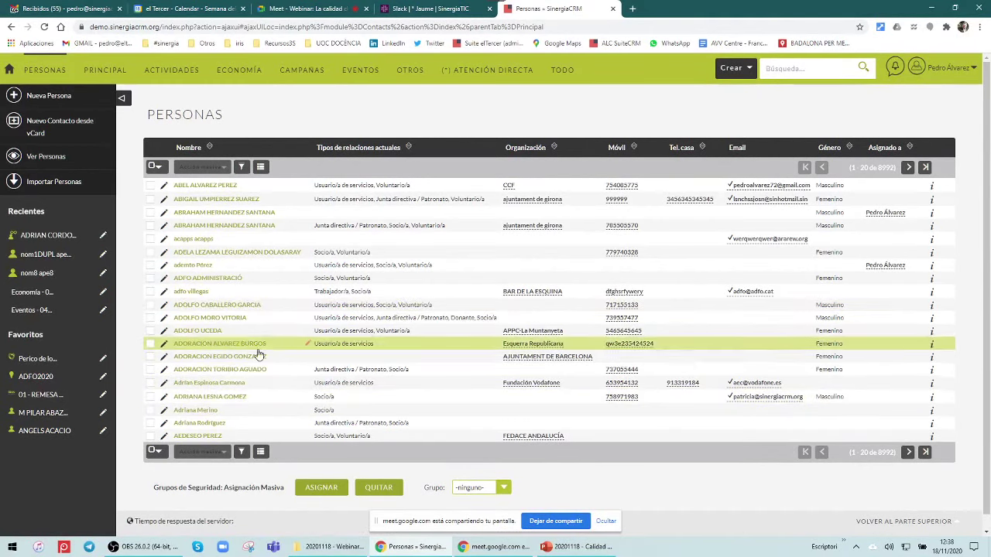
left_click(224, 397)
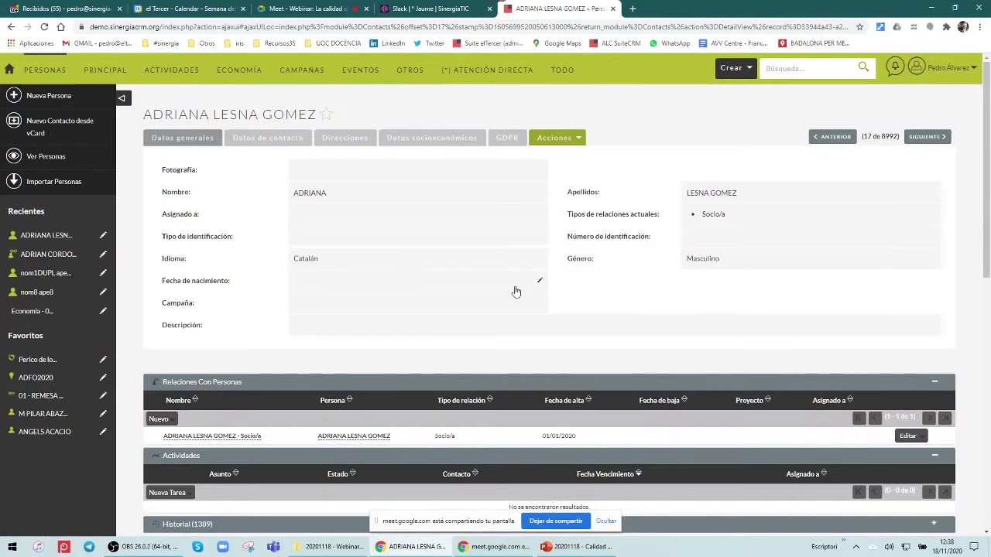
scroll(516, 292, "down", 3)
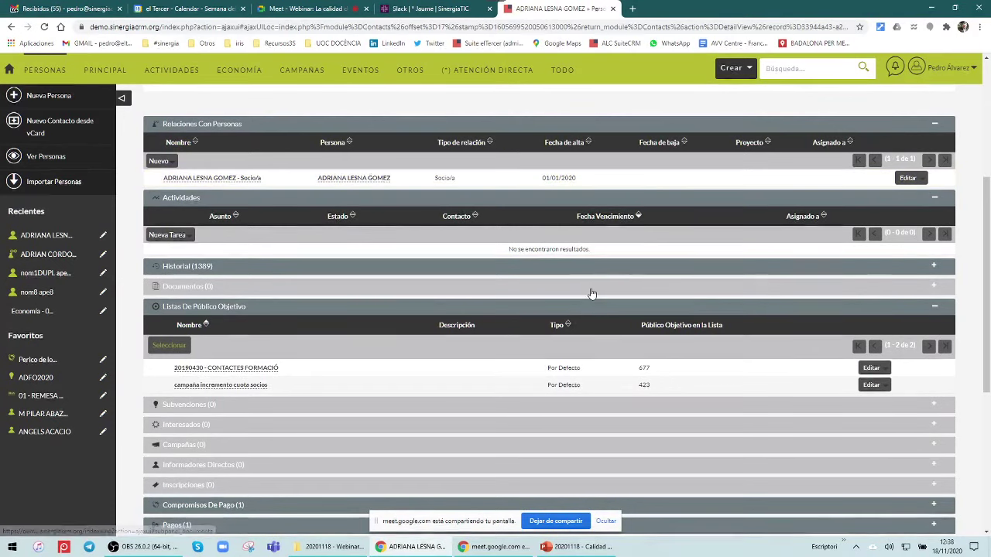
scroll(580, 278, "up", 3)
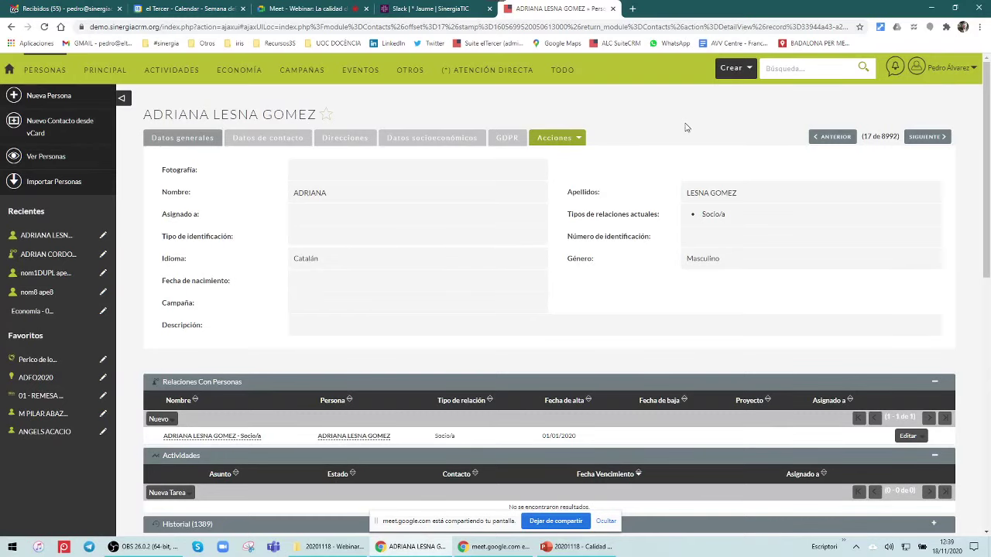
scroll(975, 394, "down", 1)
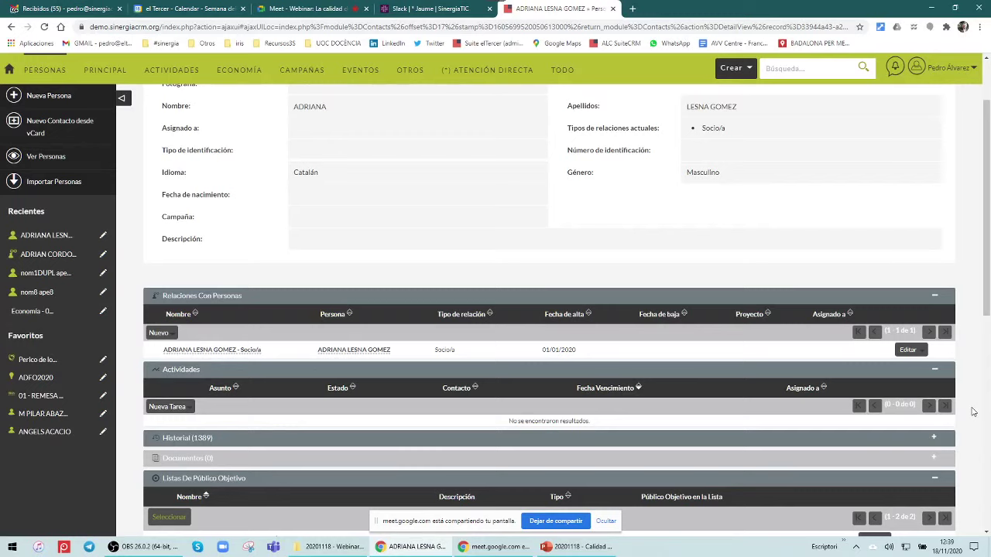
scroll(973, 412, "down", 3)
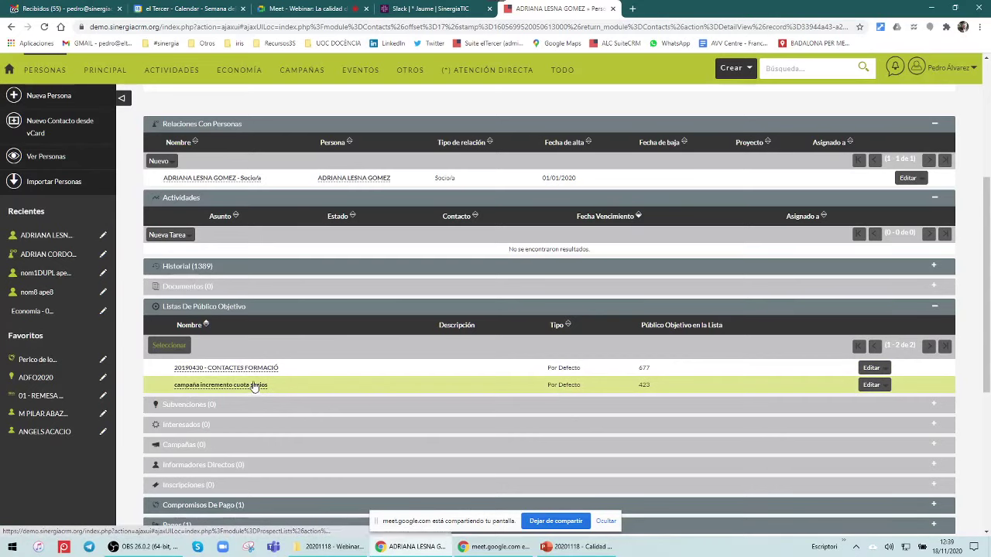
Quitar the contact from the campaña incremento cuota socios target list and confirm with Aceptar
mouse_move(884, 384)
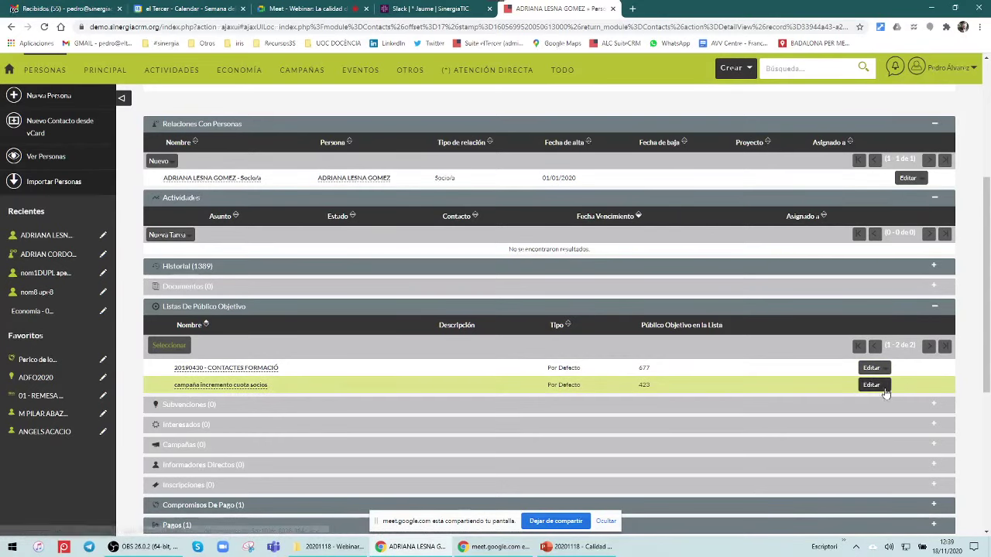
left_click(889, 402)
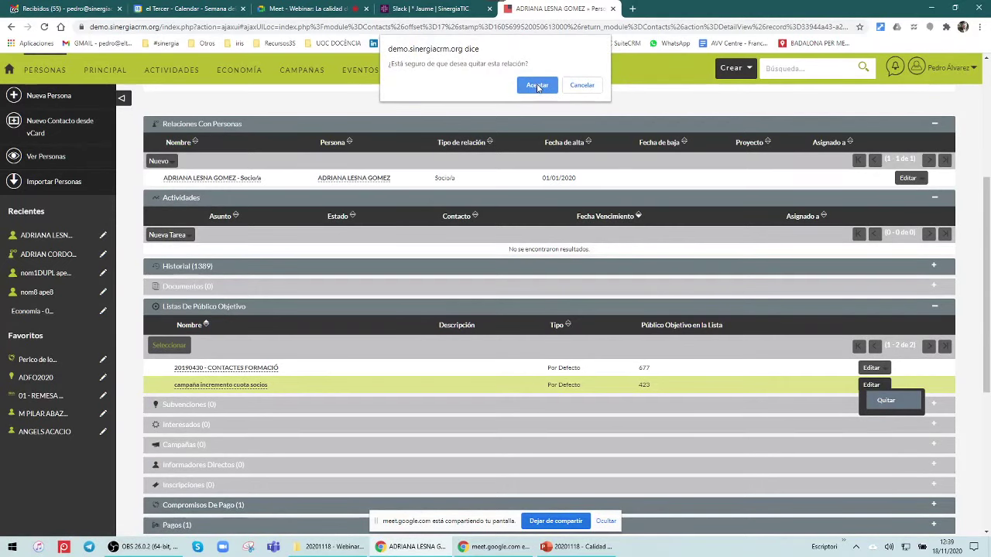
left_click(537, 86)
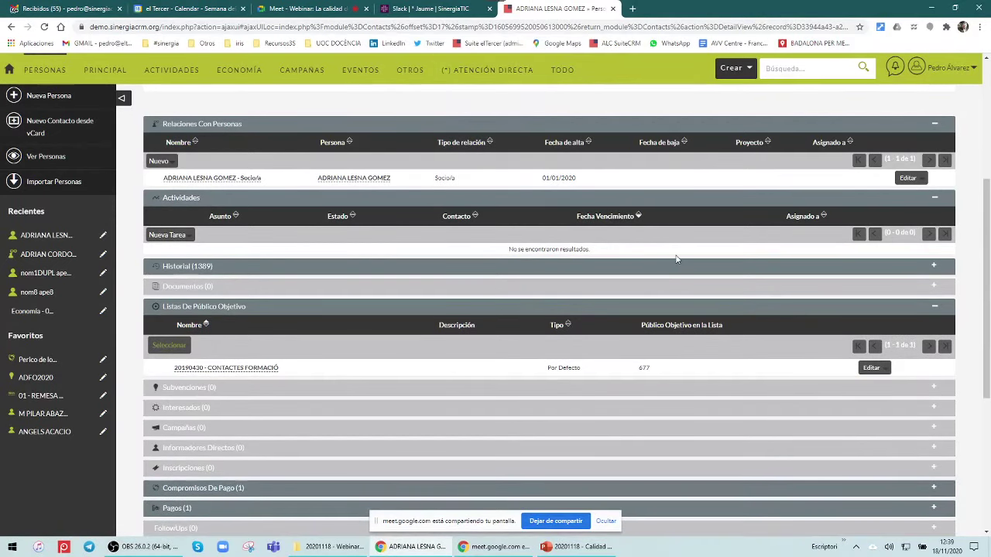
scroll(672, 252, "up", 4)
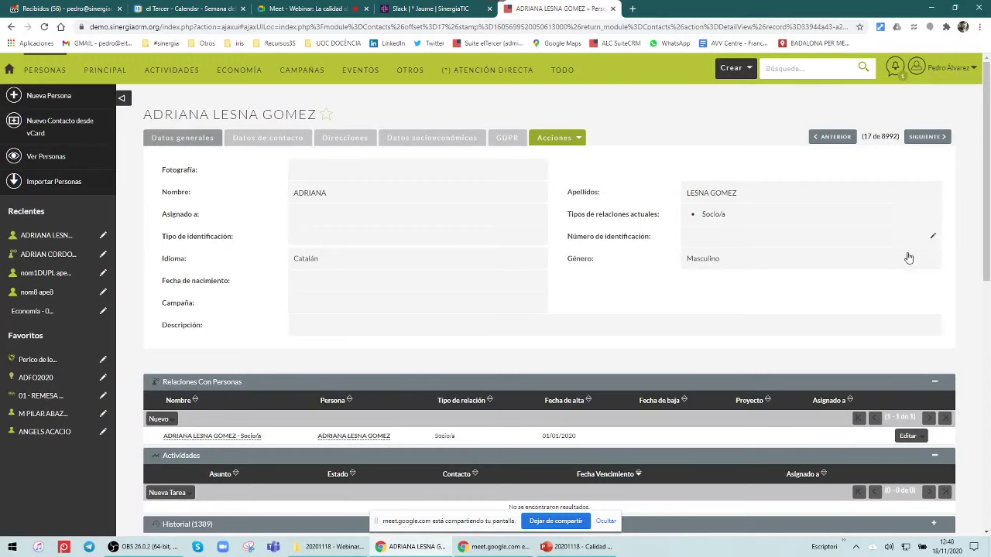
Try inline edits on Tipo and Número de identificación without changes, then open Ver Personas
left_click(542, 241)
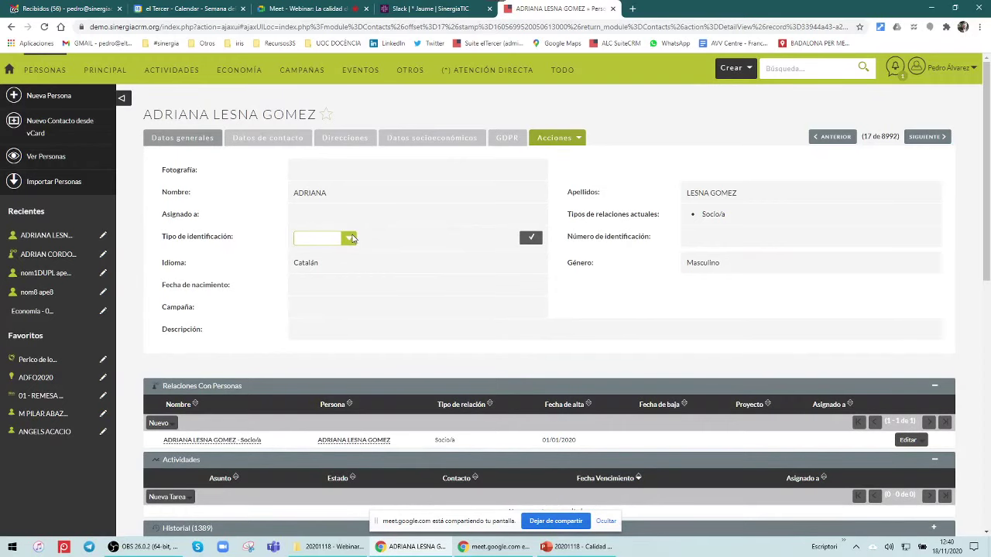
left_click(531, 237)
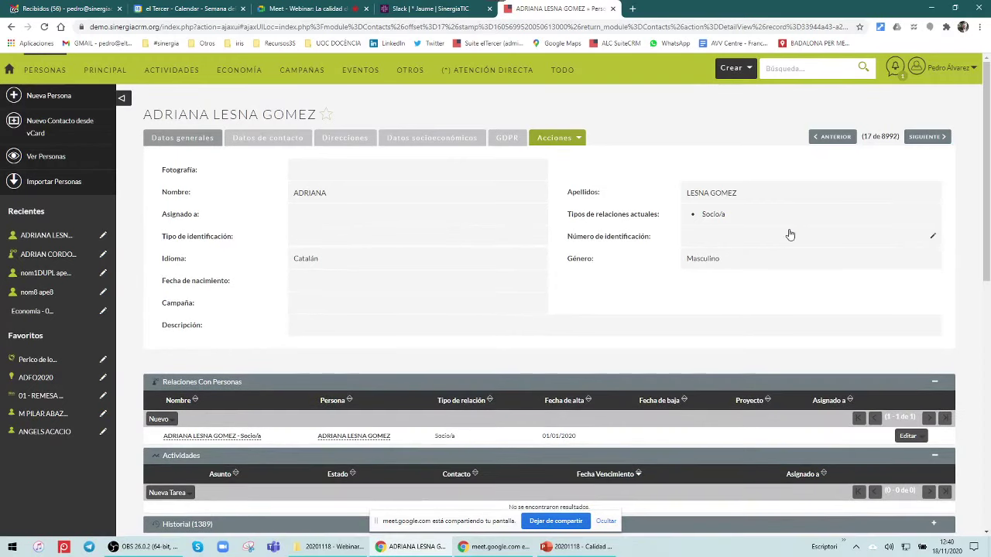
left_click(932, 238)
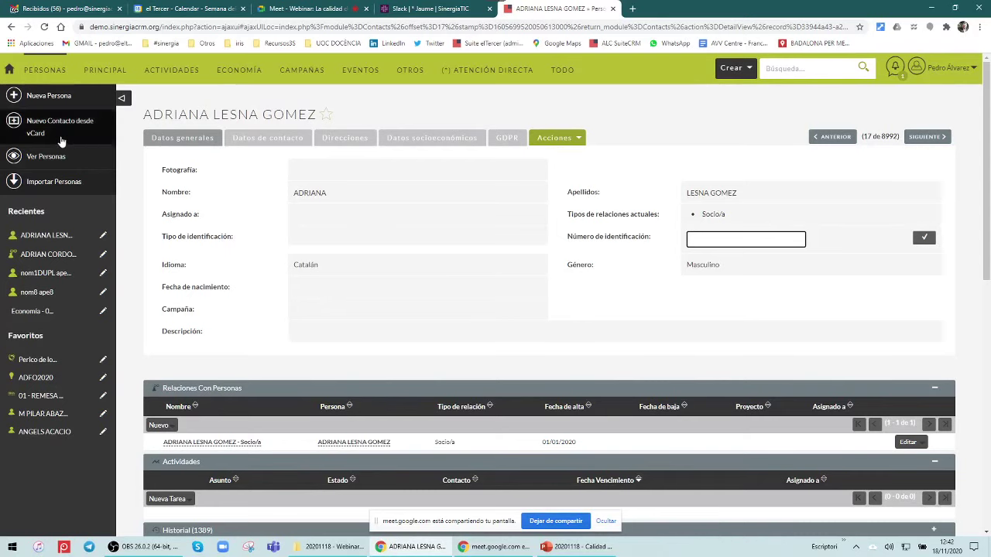
left_click(60, 165)
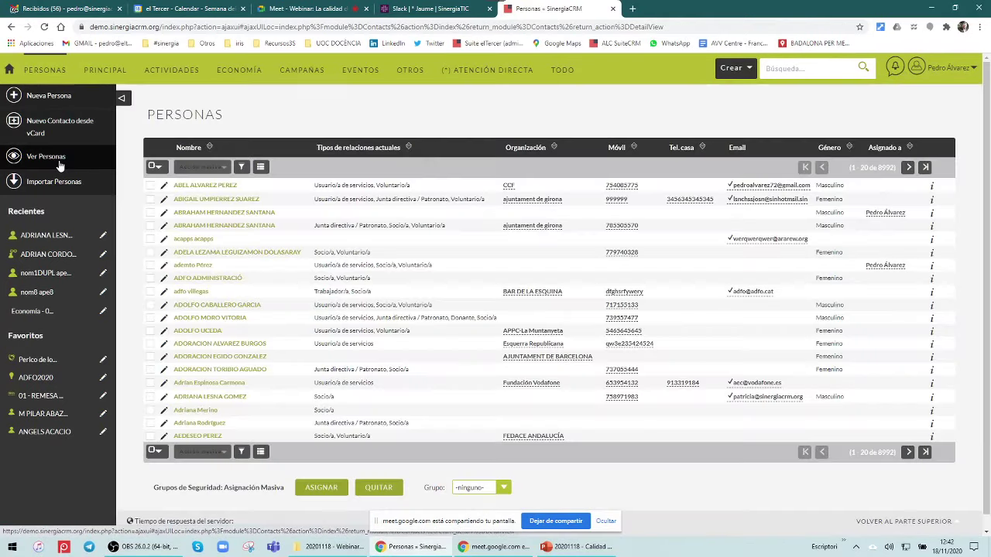
Select all 20 persons on the Personas page and choose Actualización Masiva from Acción masiva
left_click(152, 166)
left_click(254, 168)
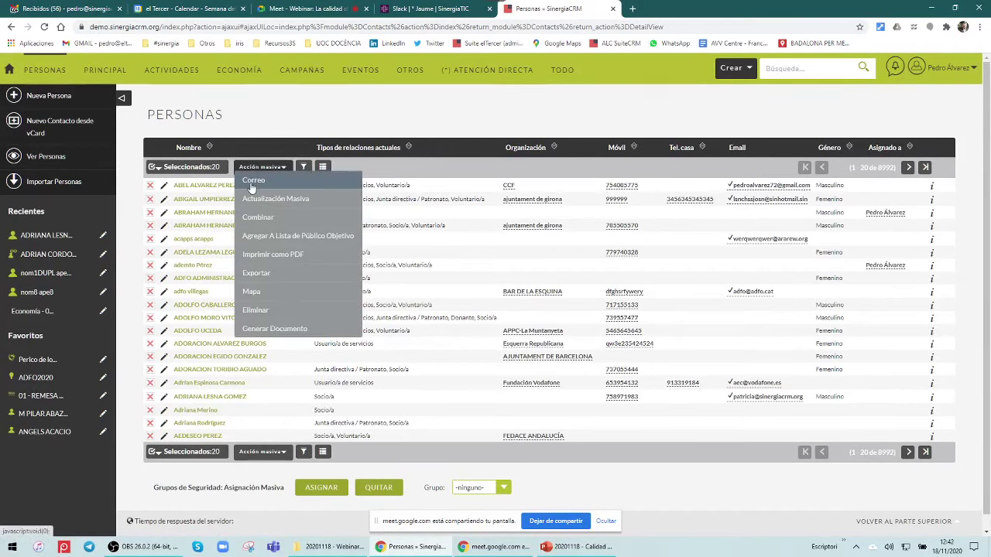
left_click(267, 198)
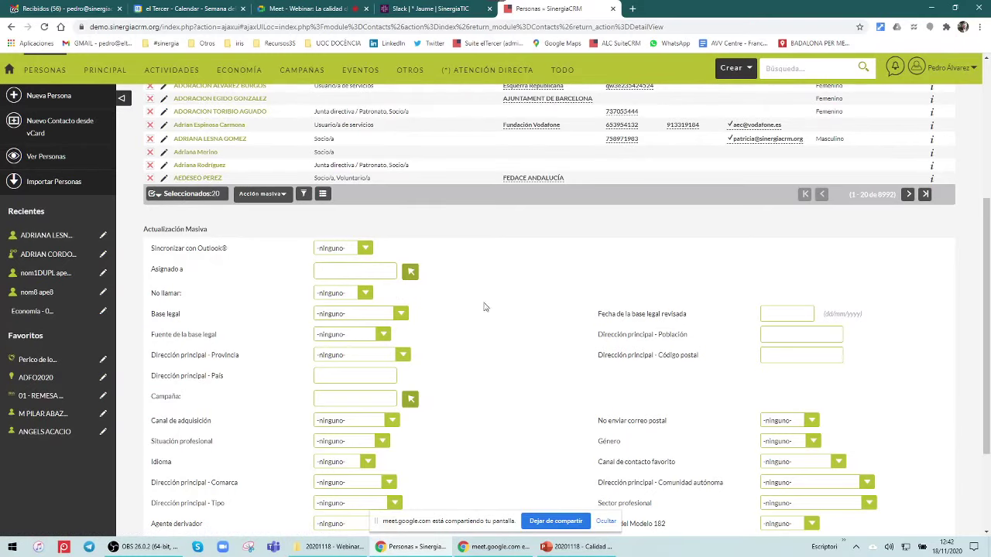
Cancel the Actualización Masiva form without applying it, then return to the Webinar – Calidad PowerPoint slides
scroll(276, 282, "down", 2)
left_click(235, 446)
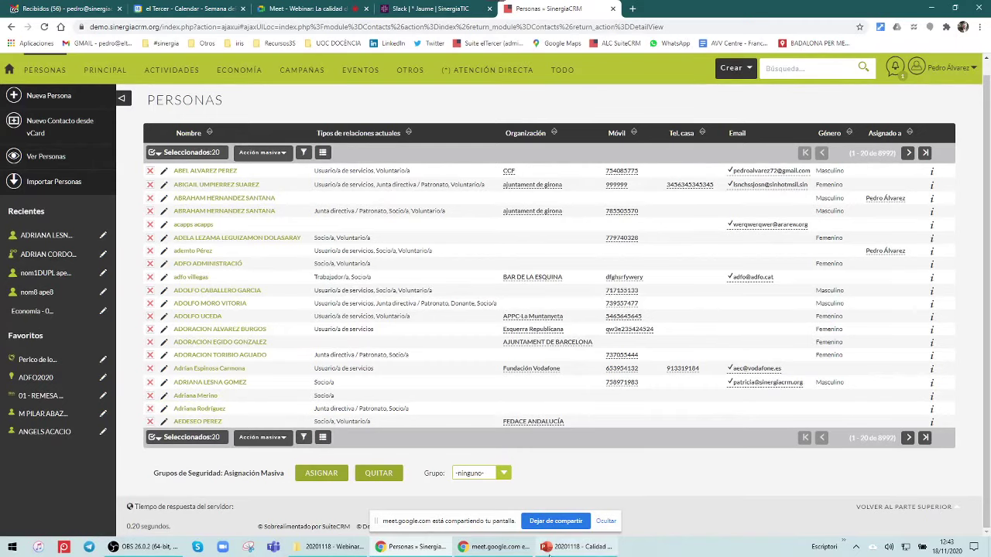
left_click(552, 550)
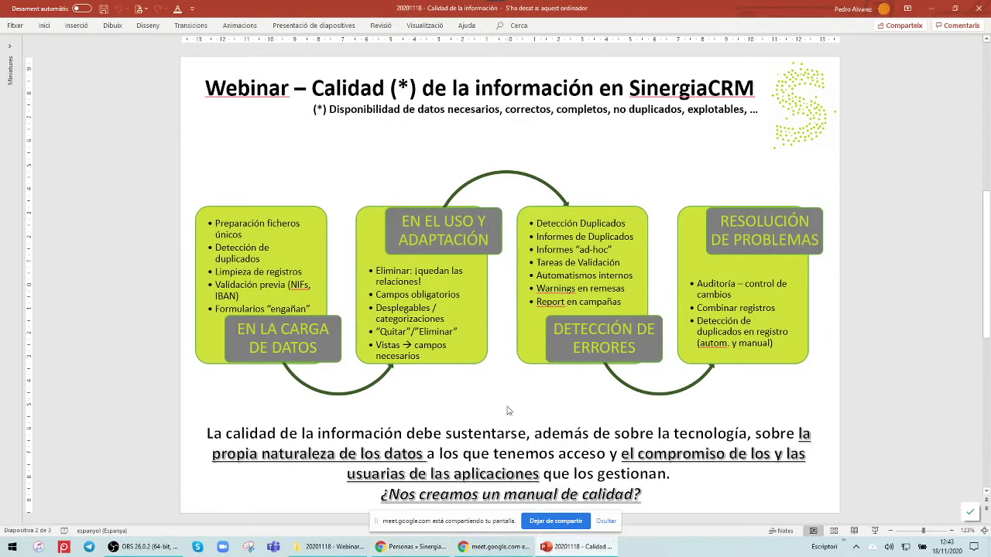
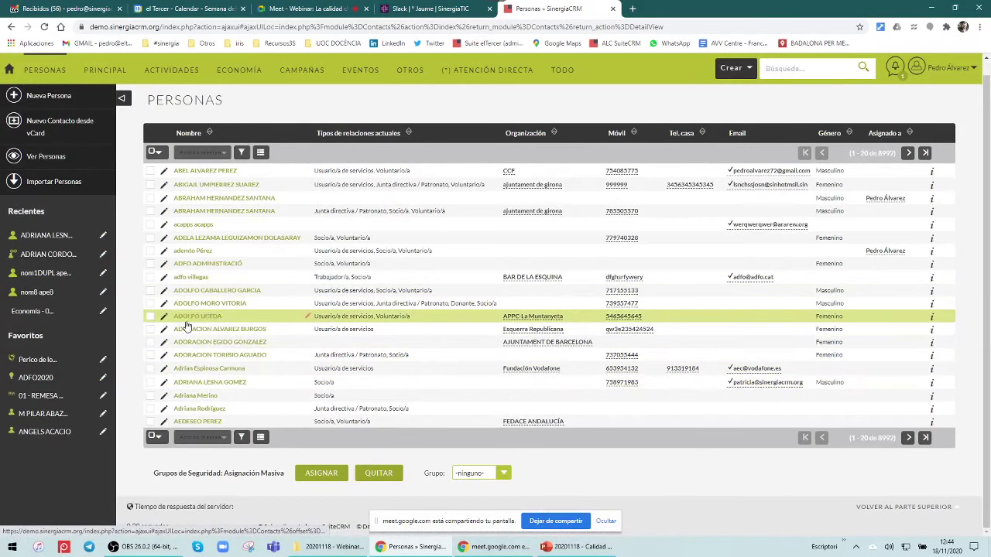
Enter a new Persona's Nombre and Apellidos and save, triggering the duplicate warning
left_click(54, 99)
left_click(317, 214)
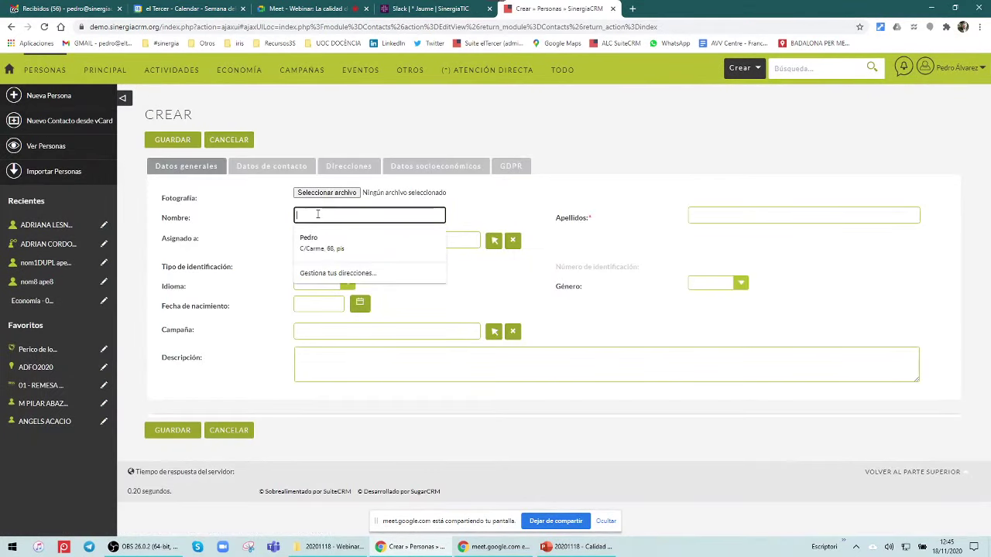
key("Tab")
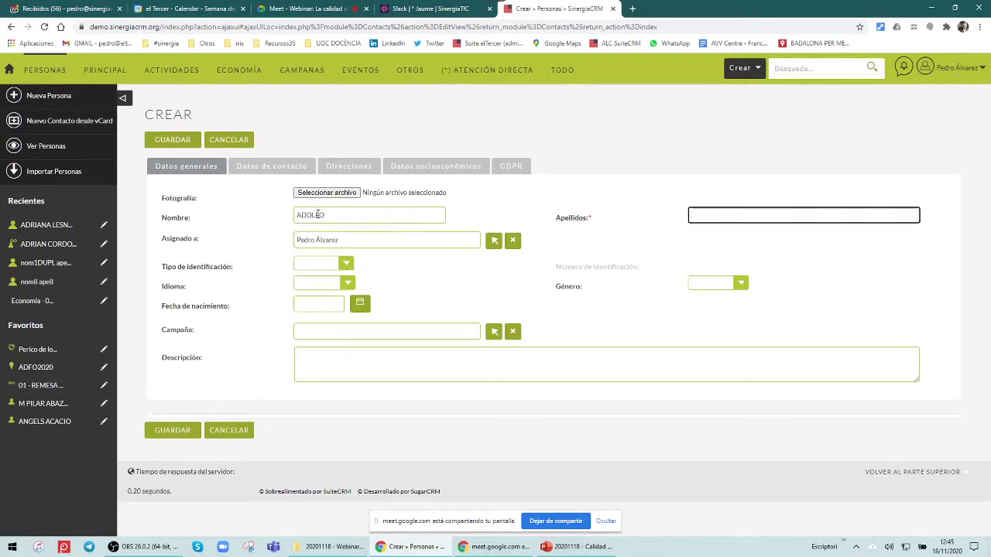
left_click(164, 137)
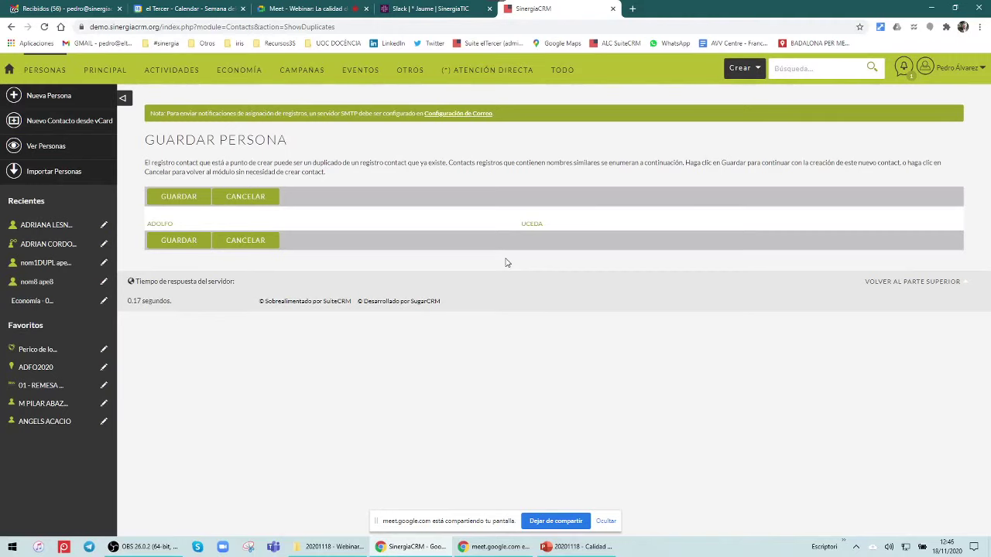
Cancel the duplicate warning and return to the Personas list of 8992 records
left_click(242, 243)
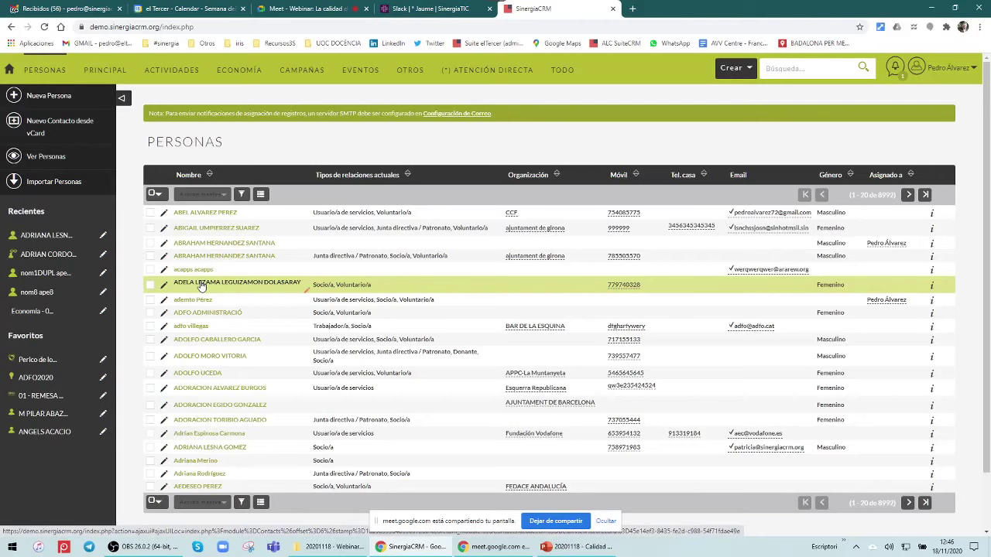
Open the matching existing person's record and start Buscar Duplicados from Acciones
left_click(199, 376)
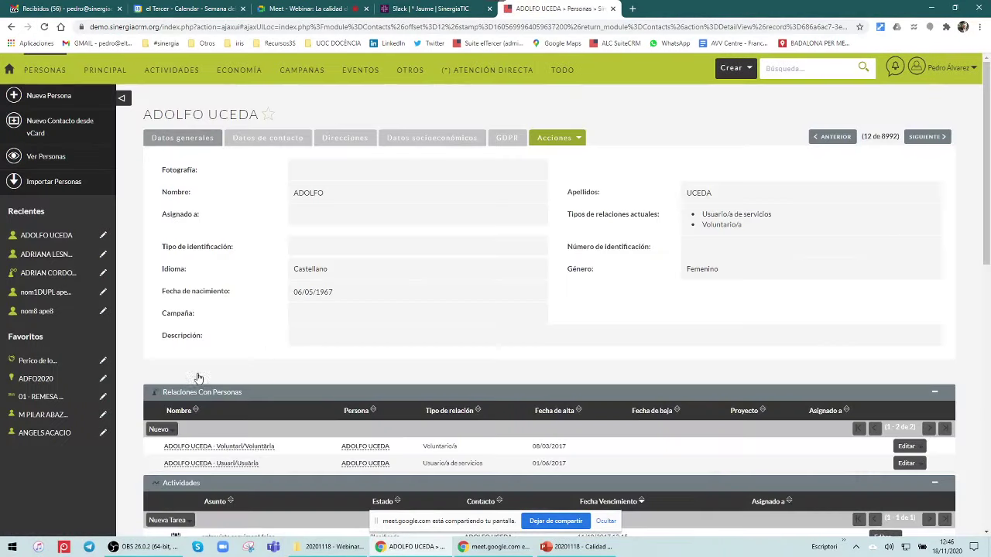
left_click(540, 147)
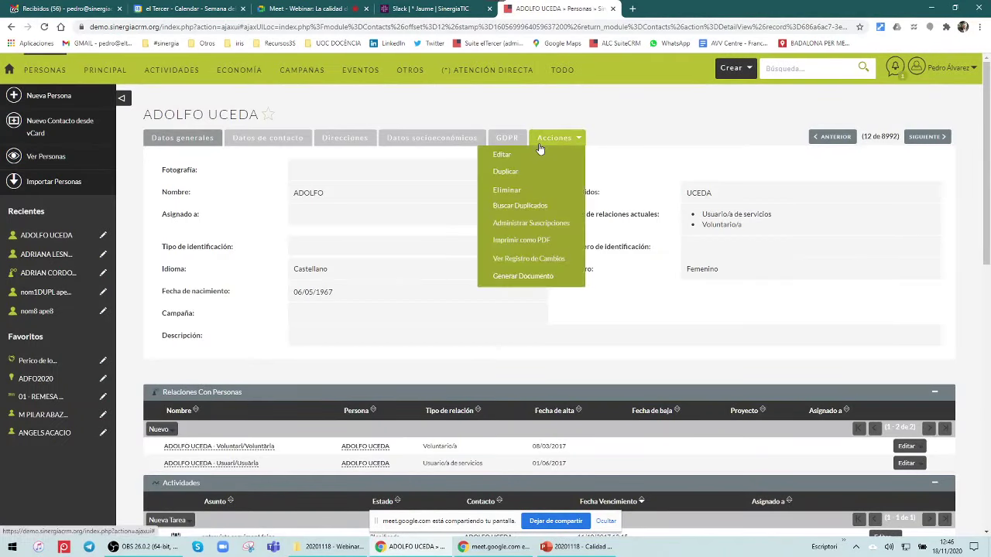
left_click(534, 205)
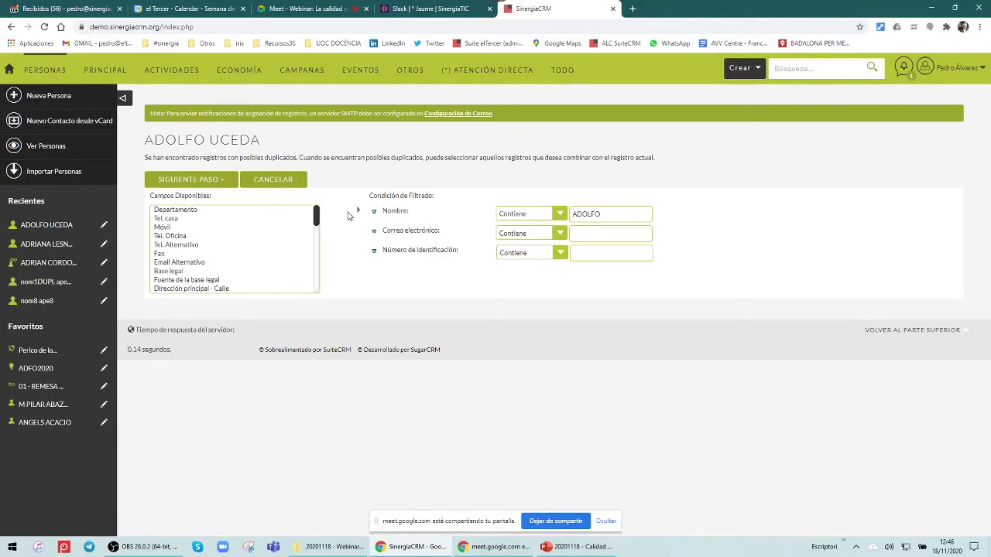
Remove the Correo electrónico and Número de identificación conditions so only the name is filtered
left_click_drag(317, 218, 323, 277)
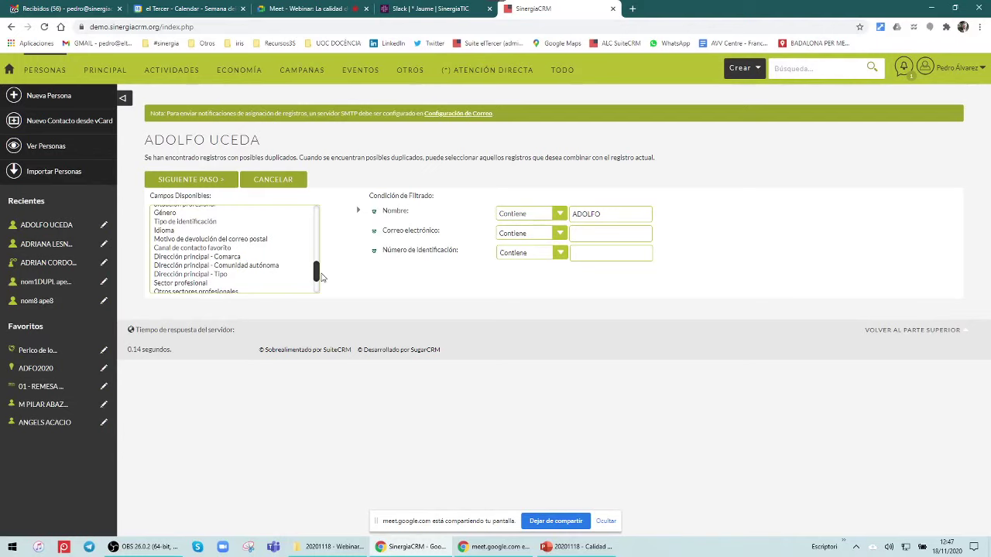
left_click(373, 232)
left_click(376, 235)
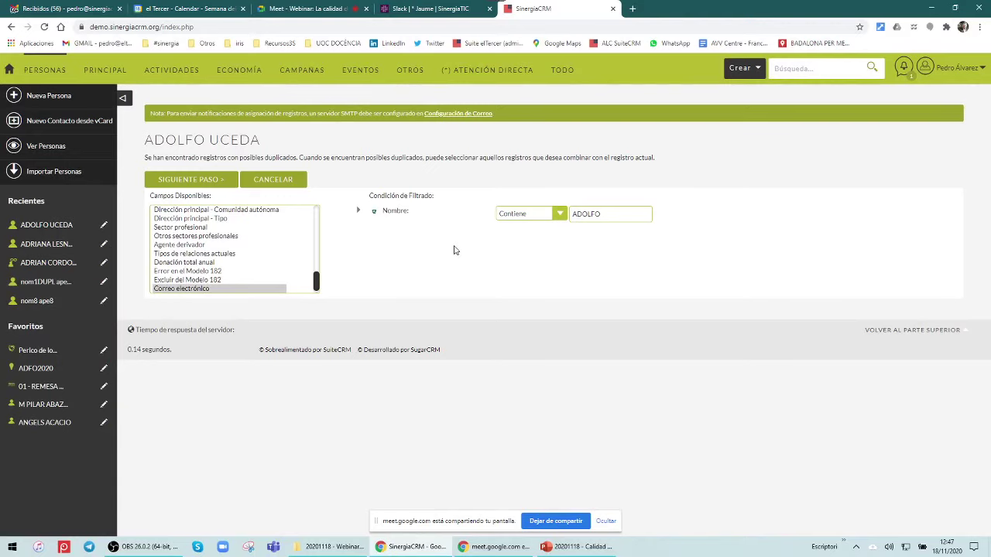
Run the first-name-only duplicate search, listing 4 matching person records
left_click(196, 181)
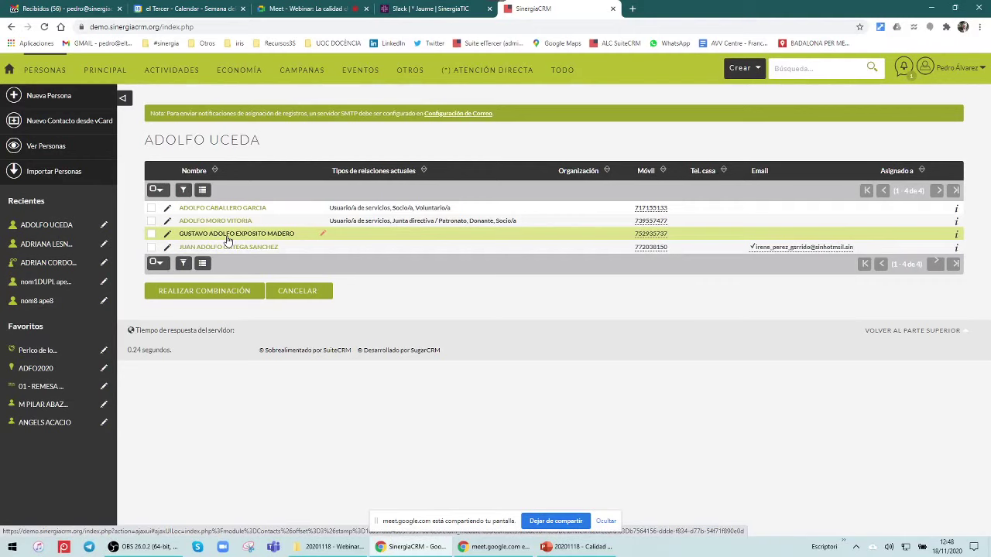
Open KReports from the OTROS menu to list the 26 saved reports
mouse_move(410, 71)
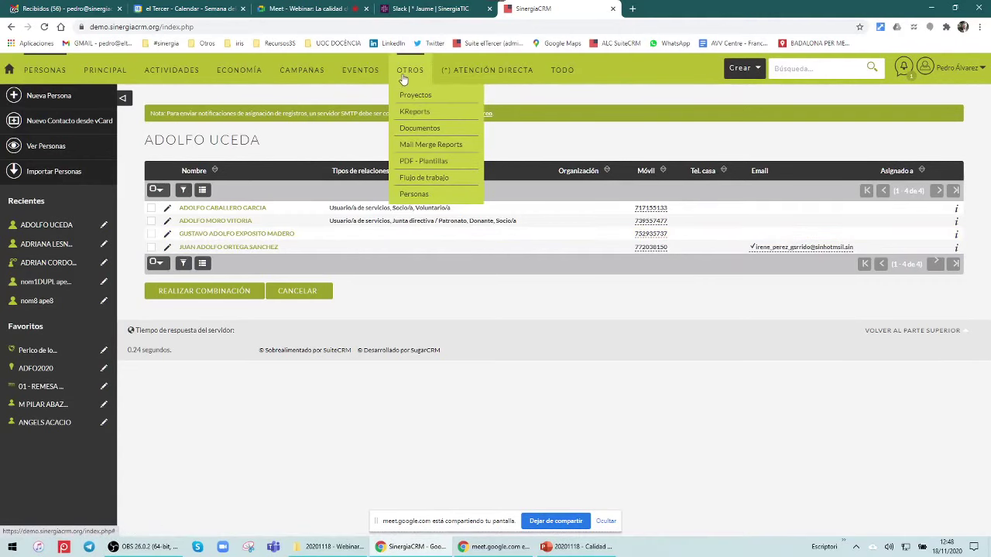
left_click(412, 115)
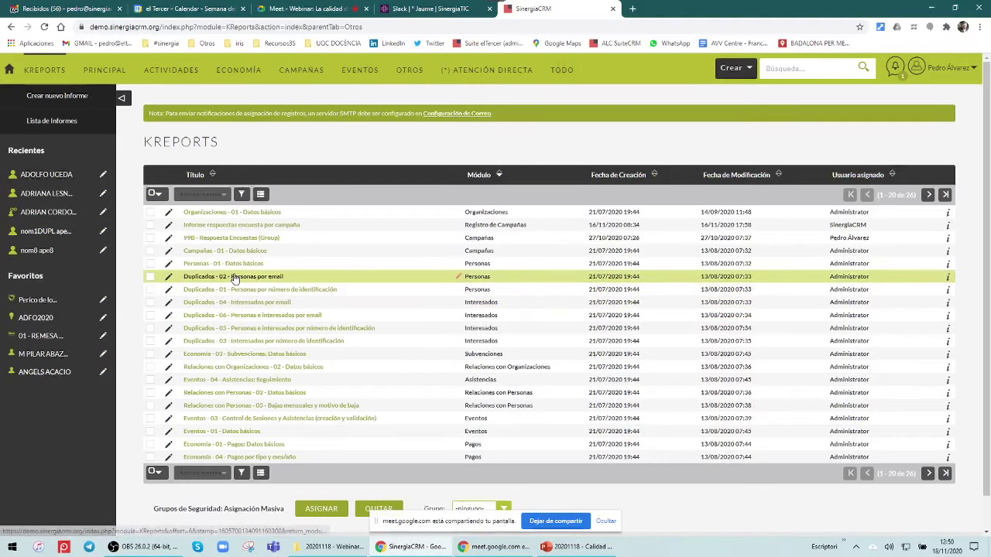
View the Duplicados - 02 - Personas por email report, then open Duplicados - 06 - Personas e interesados por email
left_click(235, 277)
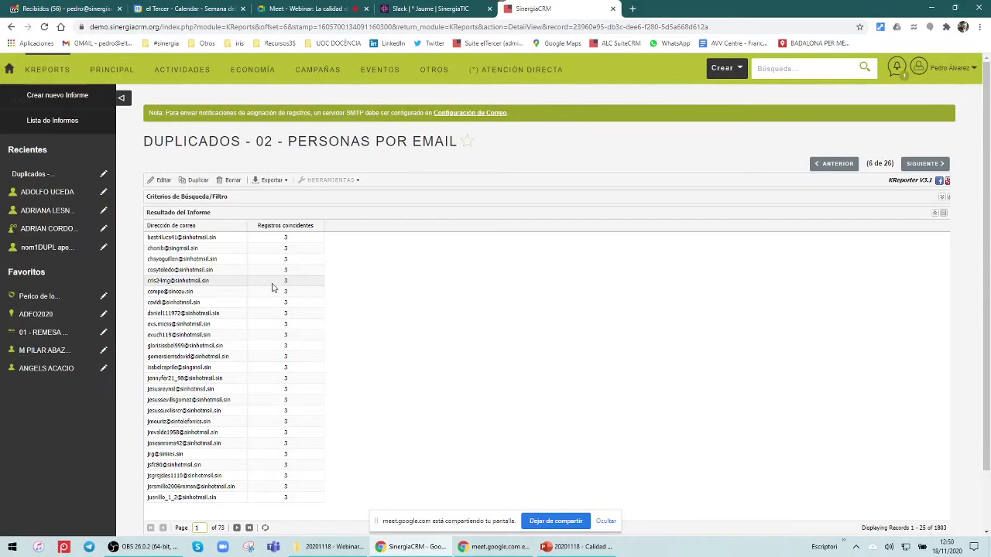
scroll(286, 317, "down", 2)
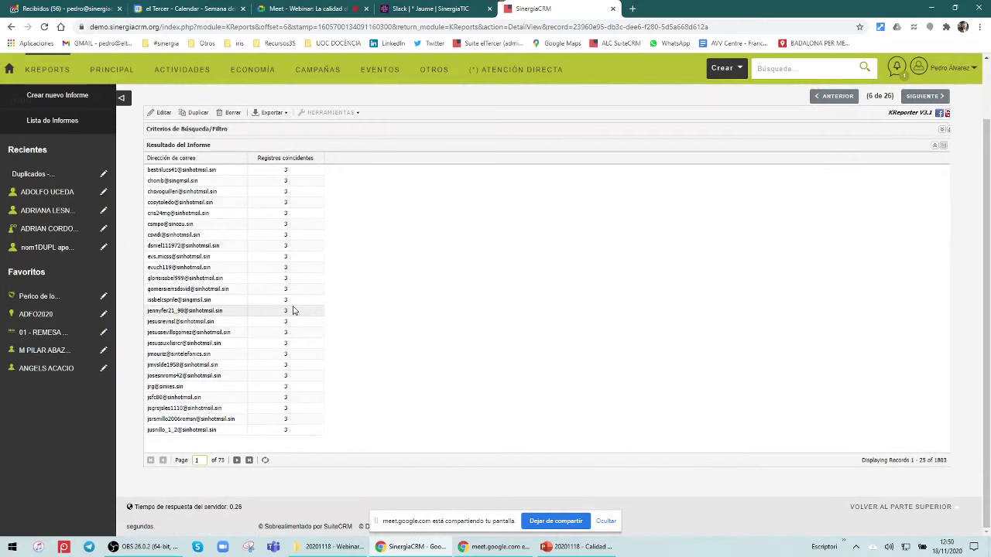
left_click(43, 122)
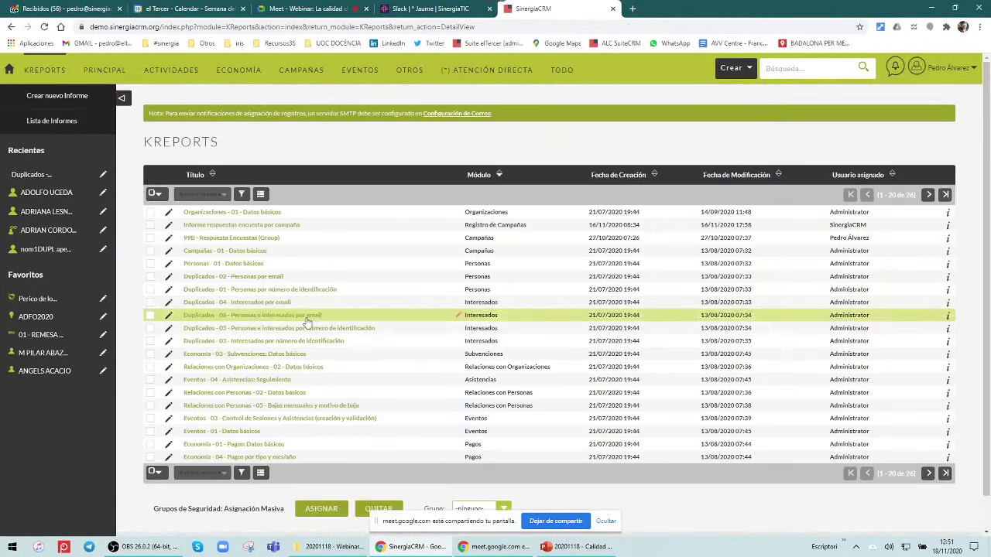
left_click(252, 315)
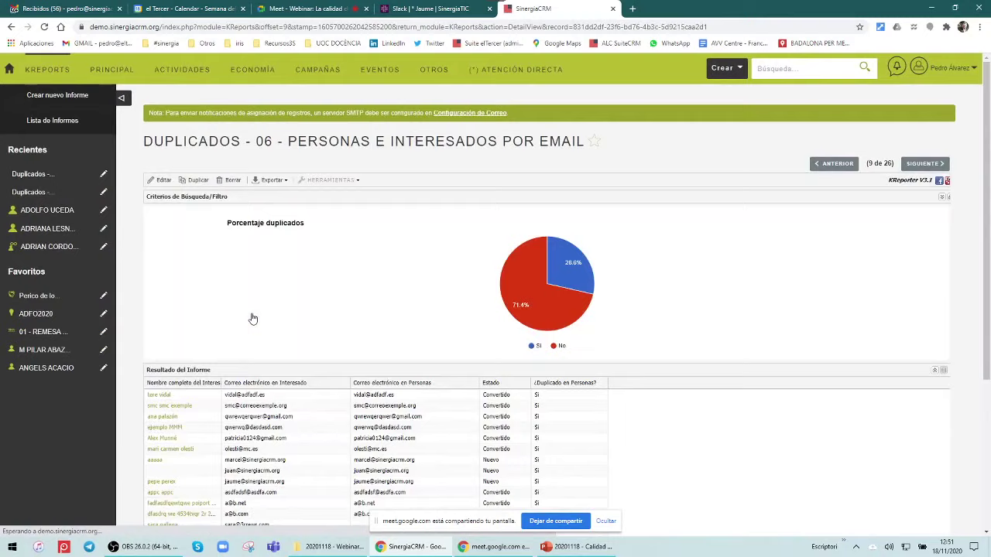
Expand the Duplicados - 06 report's search criteria, review its results, and return to the reports list
scroll(252, 318, "down", 3)
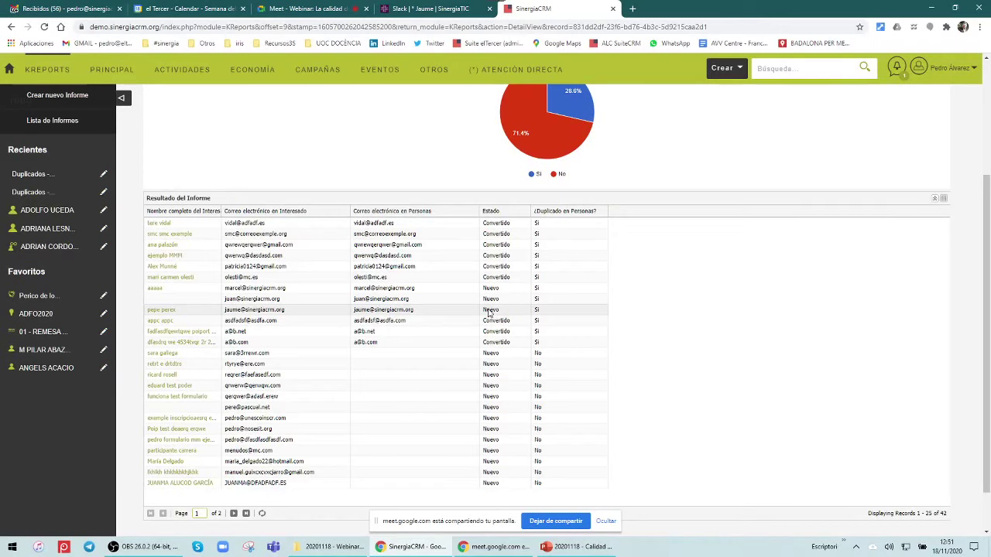
scroll(758, 274, "up", 3)
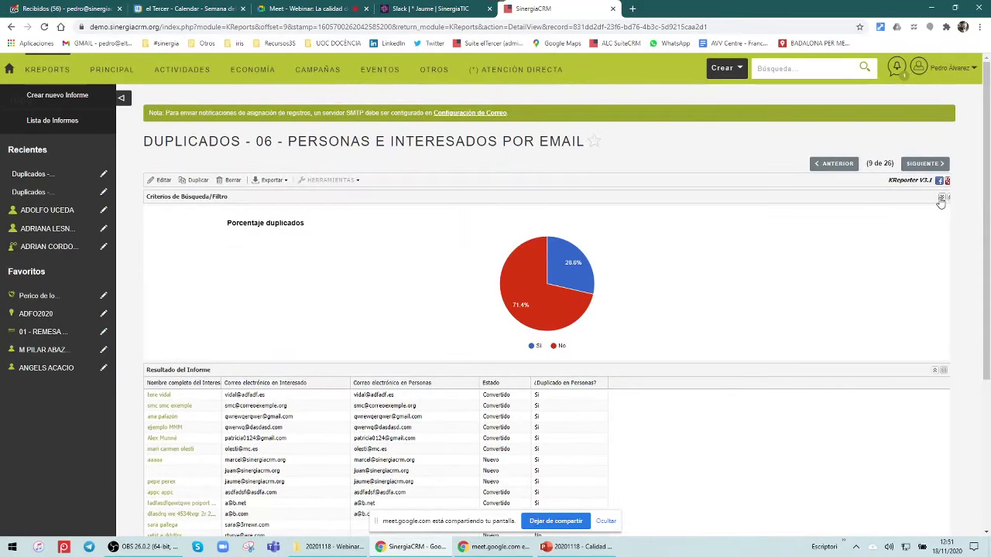
left_click(942, 197)
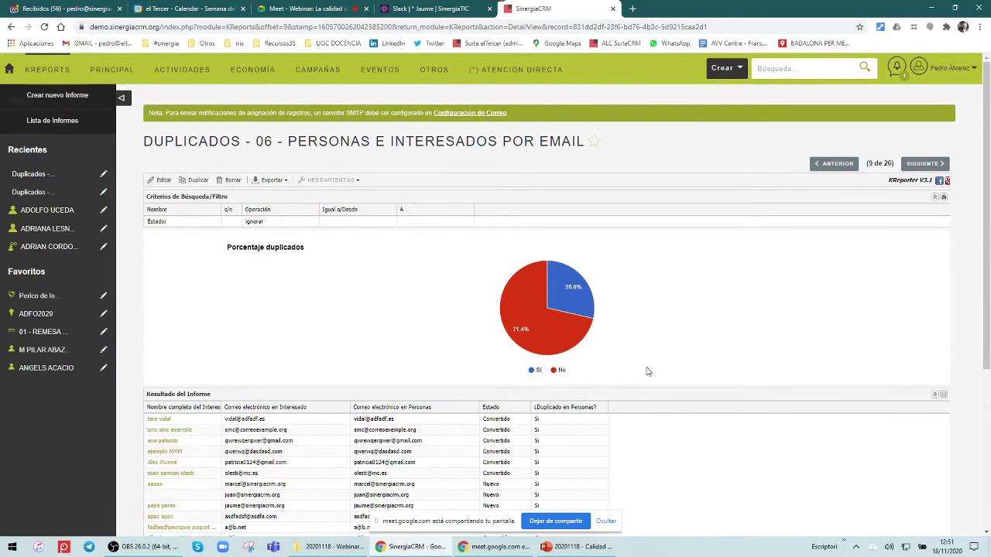
scroll(663, 382, "down", 2)
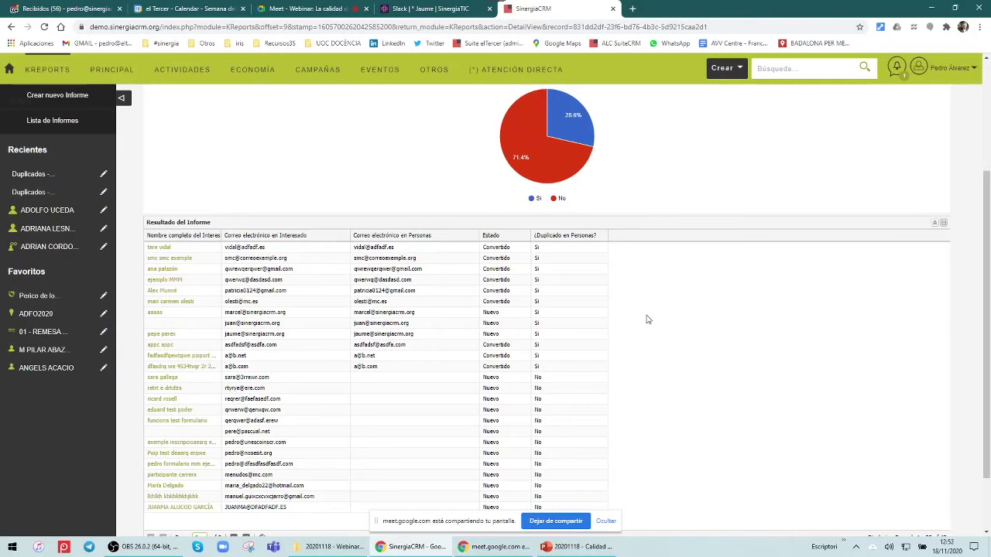
left_click(70, 123)
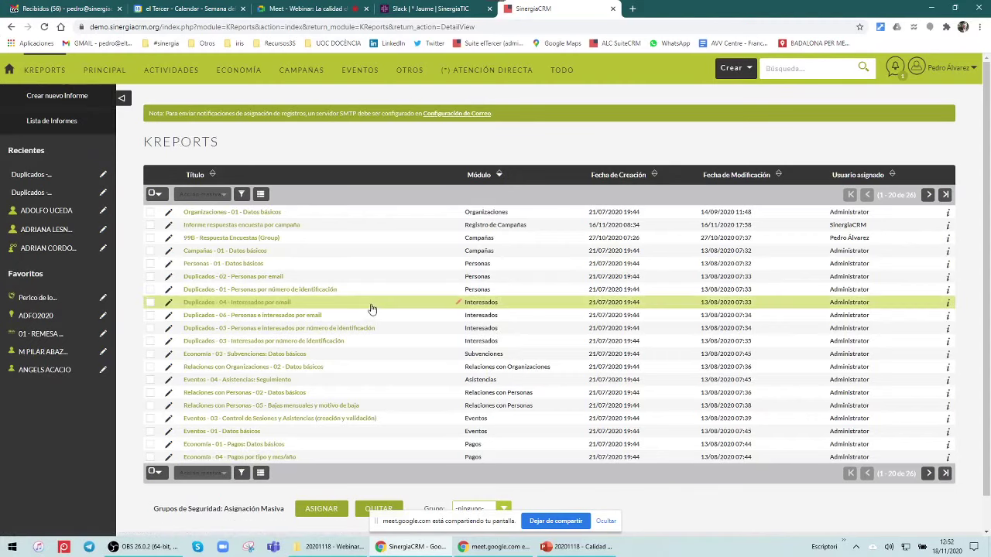
Open the Duplicados - 01 - Personas por número de identificación report
left_click(334, 291)
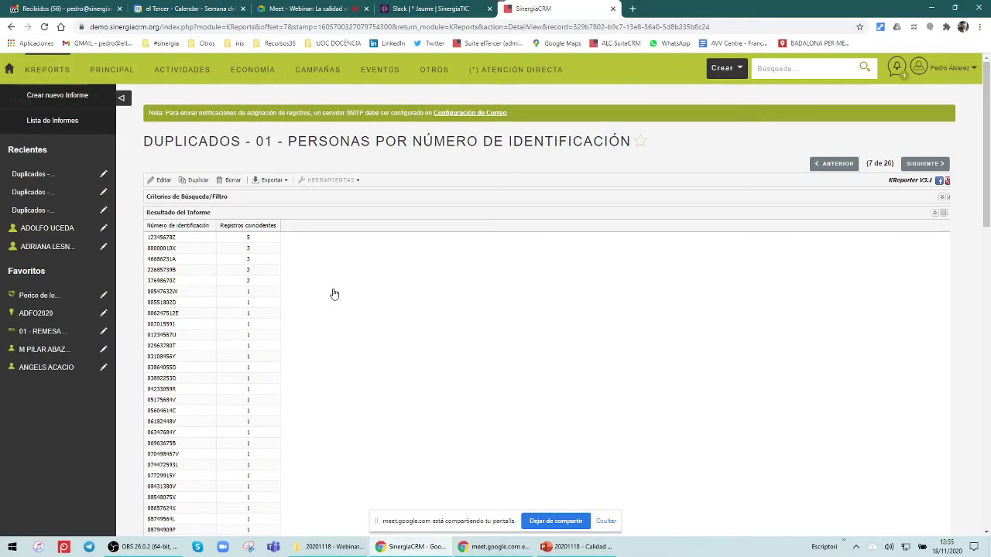
Open the Flujo de trabajo list from the OTROS menu
mouse_move(431, 78)
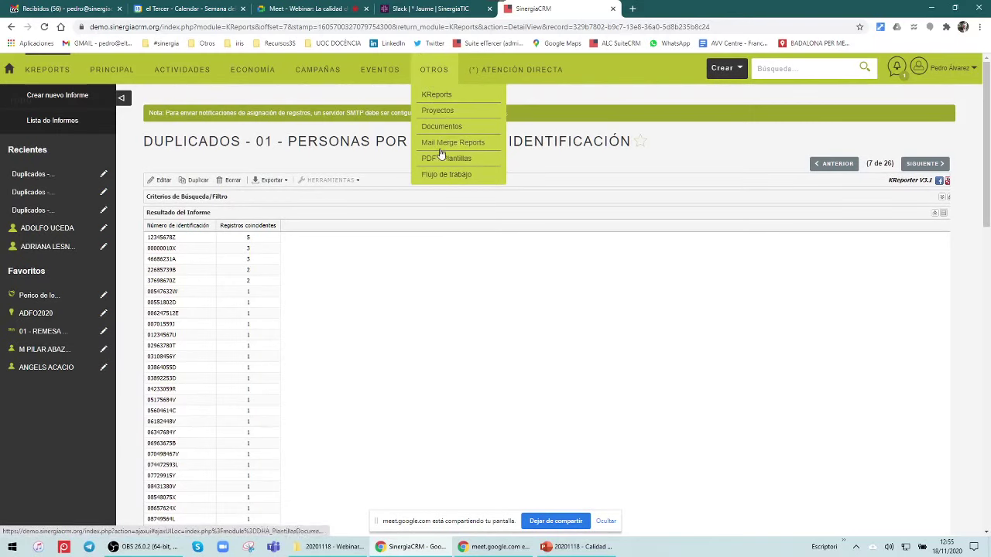
left_click(447, 175)
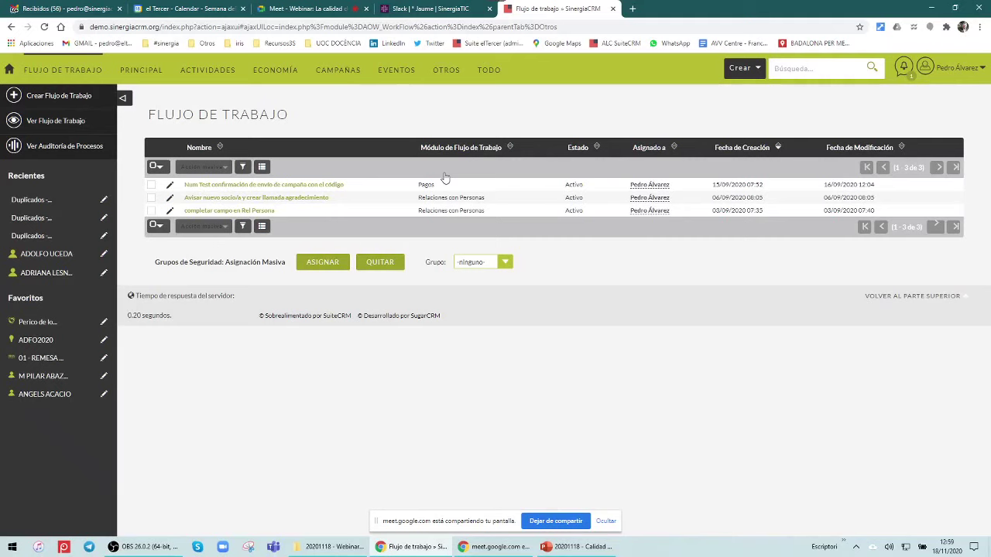
Switch to the Gmail Recibidos inbox browser tab
left_click(58, 8)
Read the 'Fwd: Informe de la tarea' validation report tables, then return to the SinergiaCRM workflow tab
left_click(345, 164)
scroll(446, 310, "down", 3)
scroll(454, 295, "up", 3)
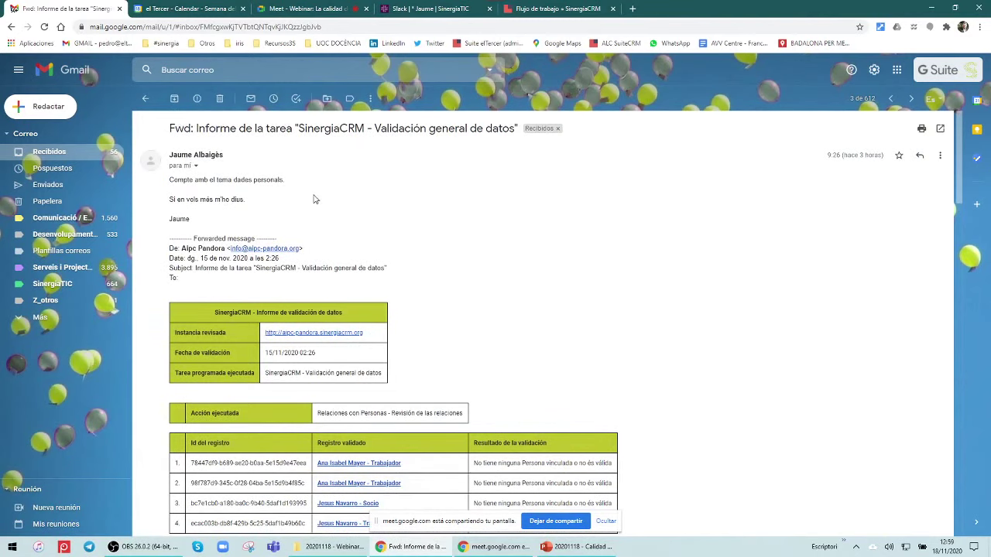
scroll(314, 199, "down", 3)
scroll(323, 158, "up", 5)
scroll(389, 180, "down", 10)
scroll(391, 181, "down", 10)
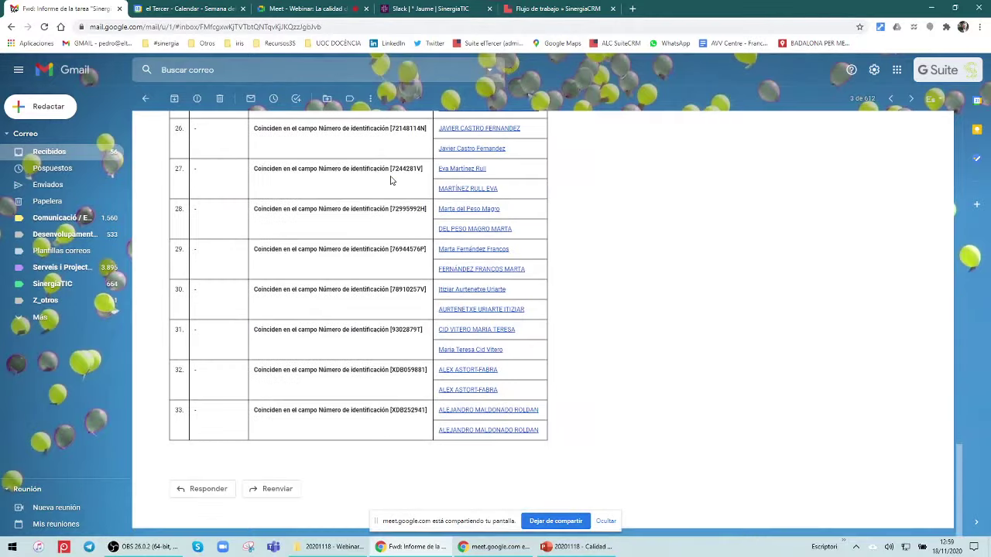
scroll(390, 180, "up", 15)
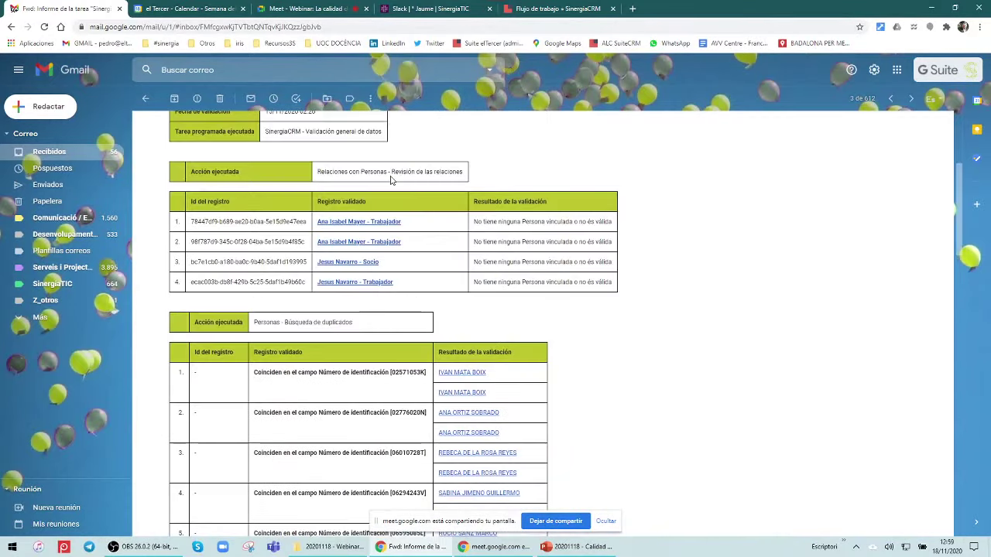
scroll(391, 181, "up", 3)
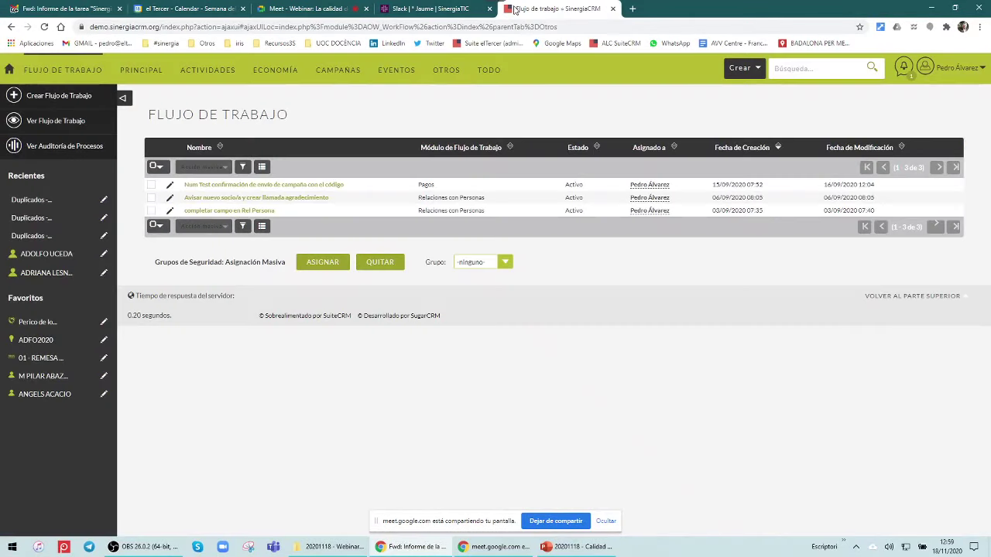
left_click(517, 9)
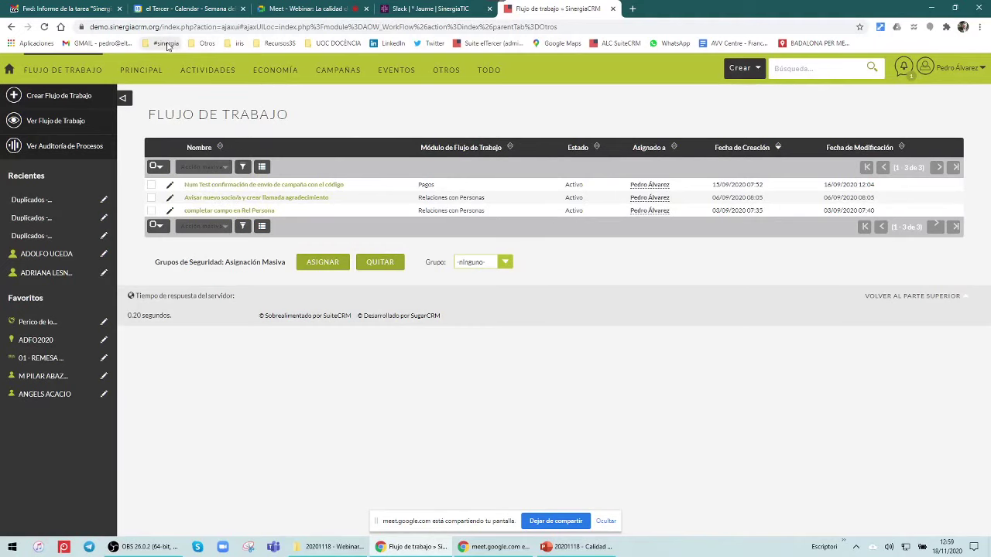
Open the SinergiaCRM wiki from the #sinergia bookmarks folder in a new tab
left_click(166, 44)
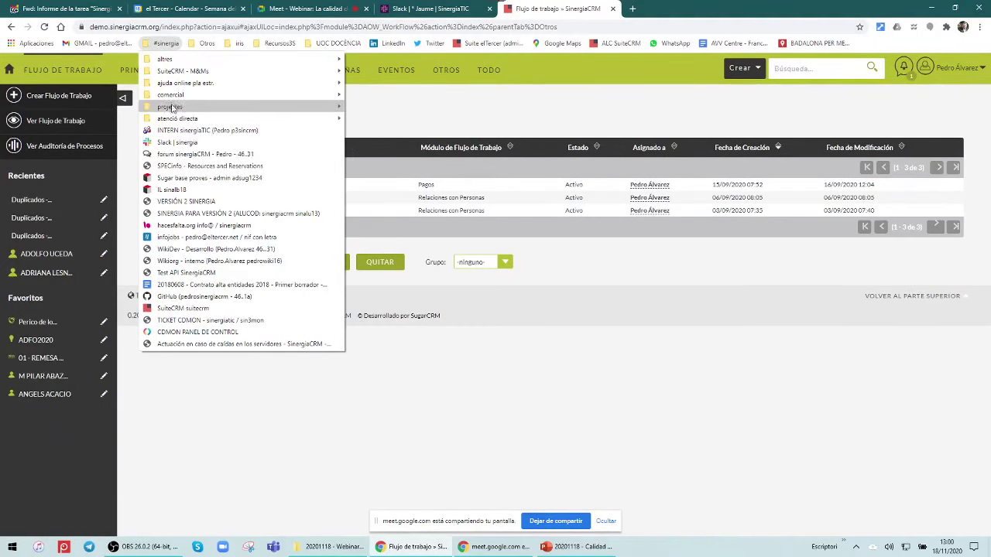
mouse_move(253, 99)
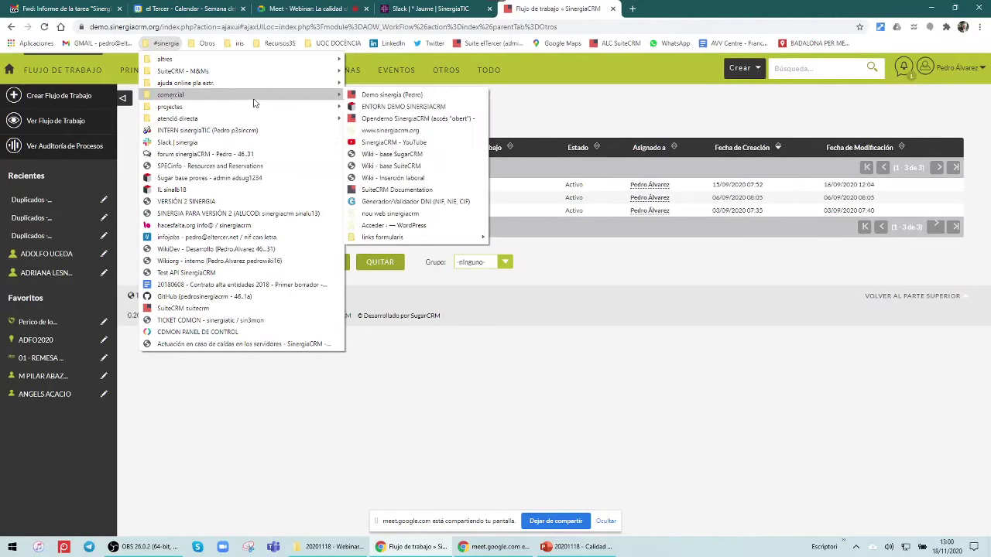
middle_click(387, 169)
key("ctrl+Tab")
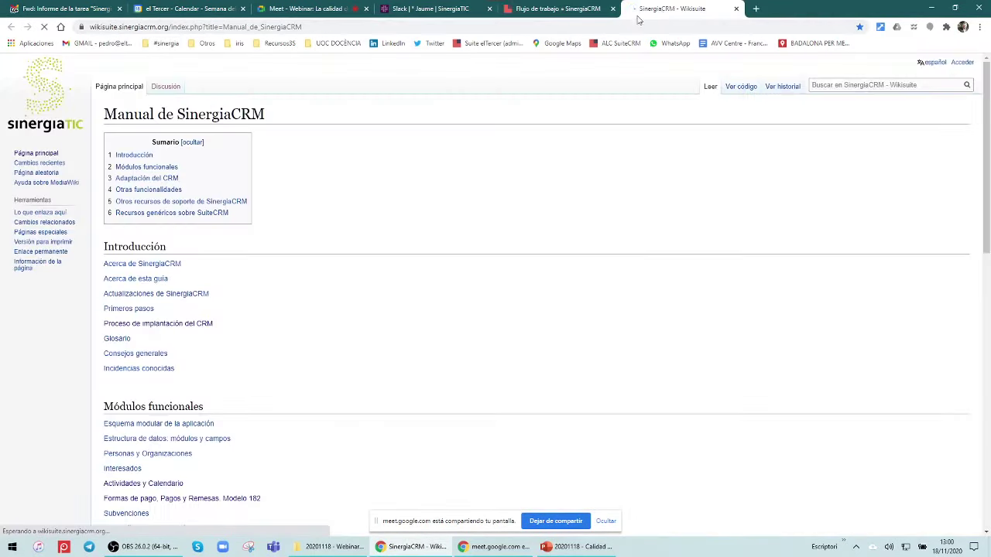
Go to the Tareas programadas de validación de datos page and scroll to the validation actions table
scroll(278, 293, "down", 5)
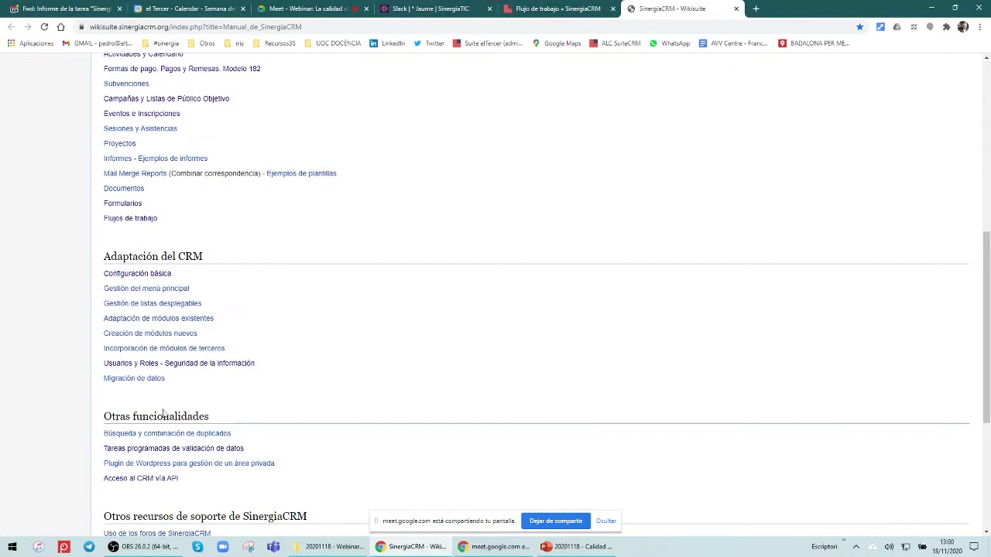
left_click(158, 451)
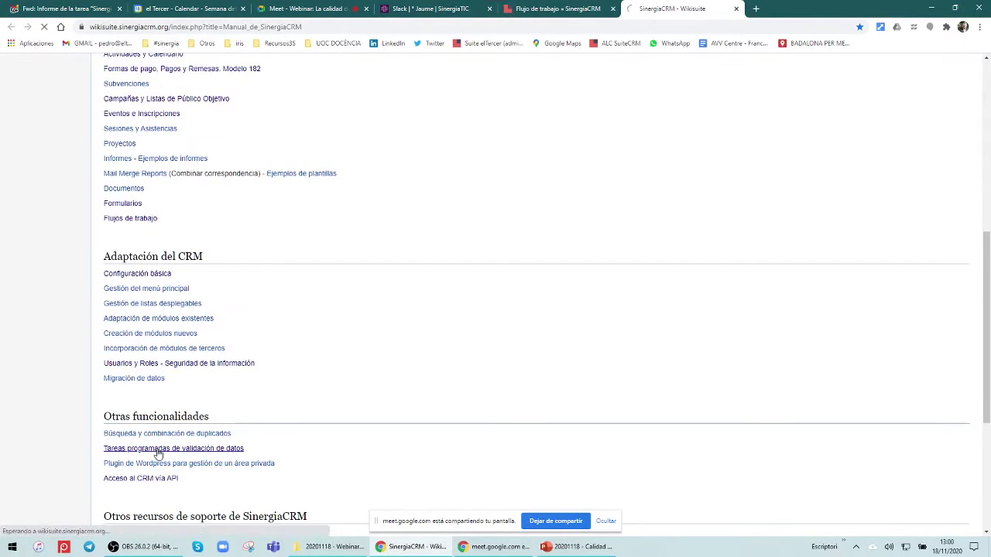
scroll(434, 292, "down", 5)
scroll(434, 293, "down", 5)
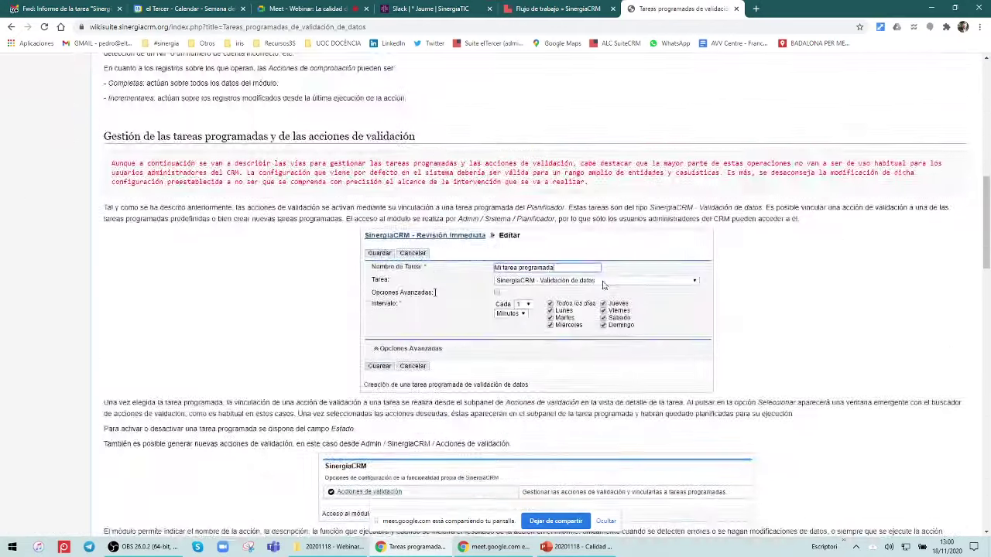
scroll(602, 371, "up", 3)
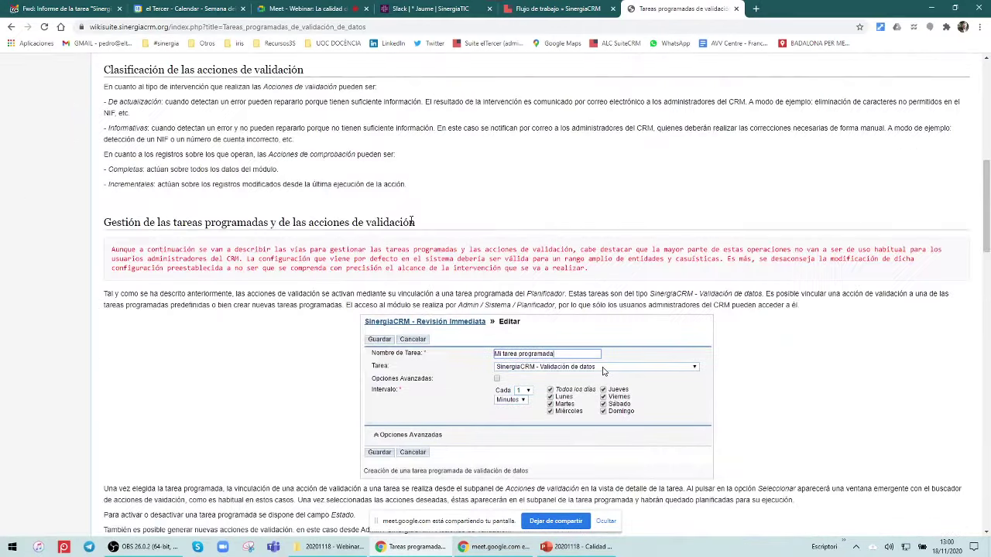
scroll(411, 222, "down", 10)
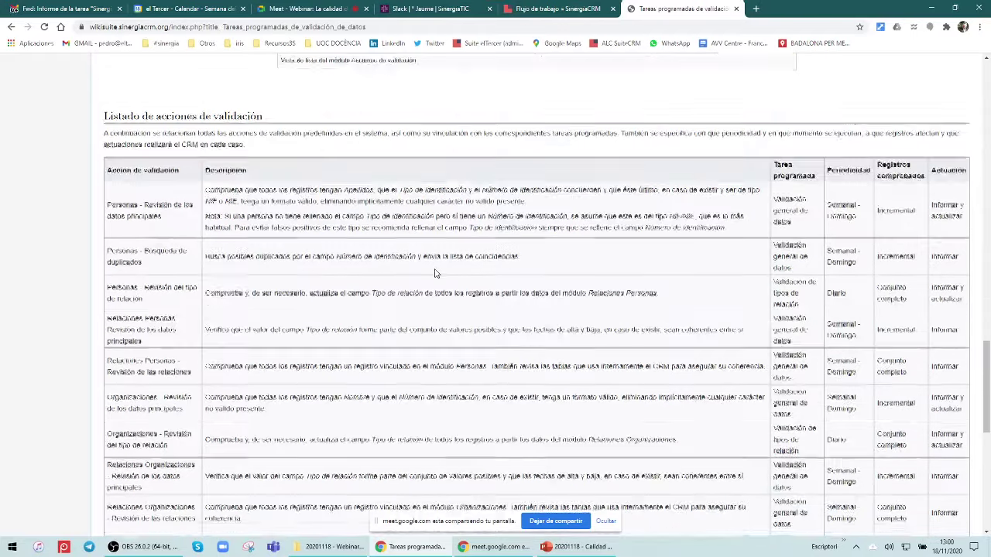
scroll(434, 272, "down", 15)
scroll(435, 269, "up", 15)
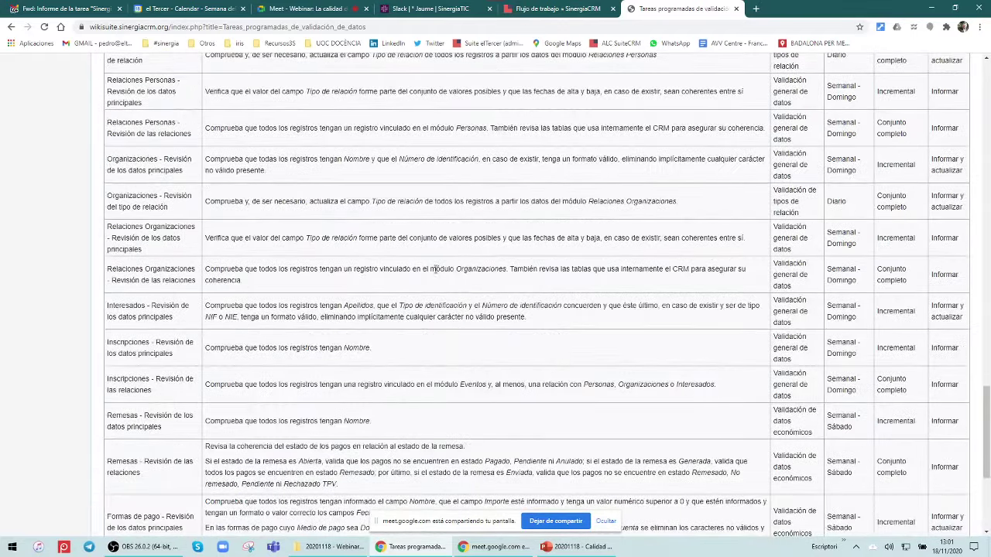
scroll(435, 273, "down", 1)
scroll(435, 272, "down", 5)
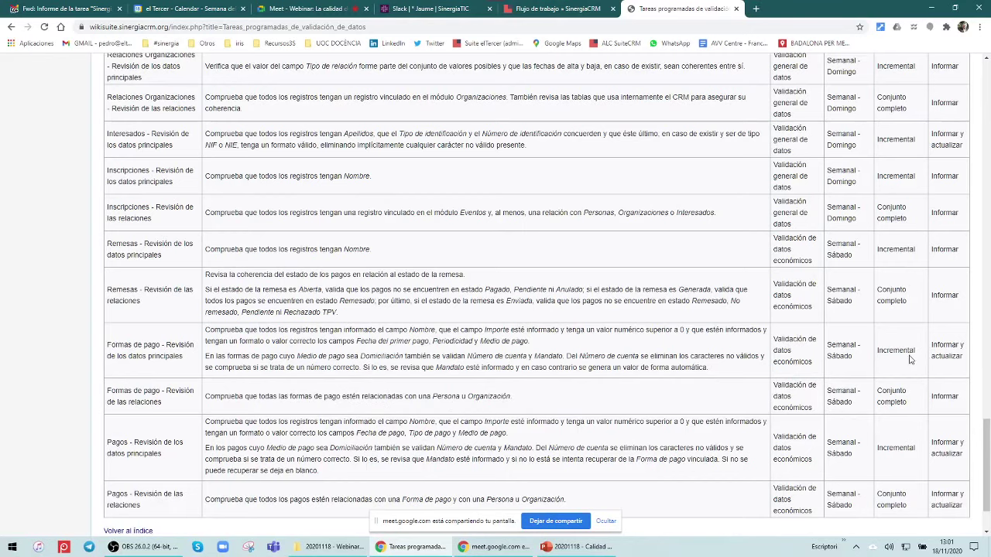
scroll(866, 376, "up", 2)
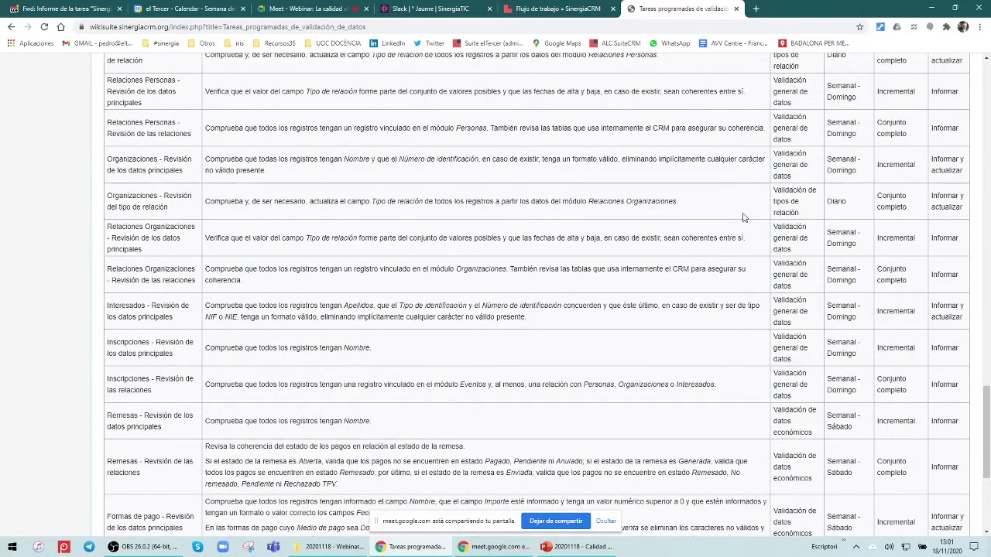
scroll(659, 242, "down", 2)
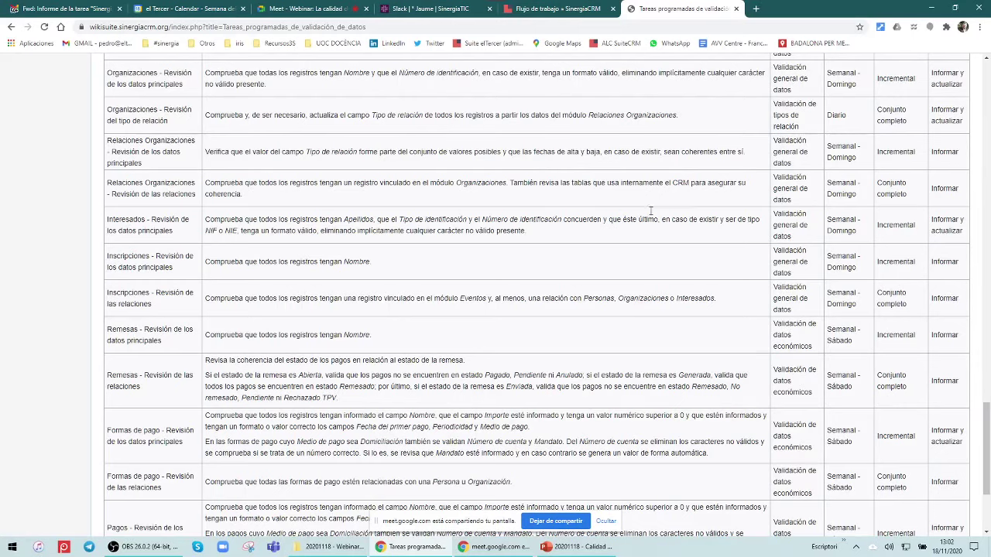
scroll(557, 228, "down", 3)
scroll(556, 234, "up", 10)
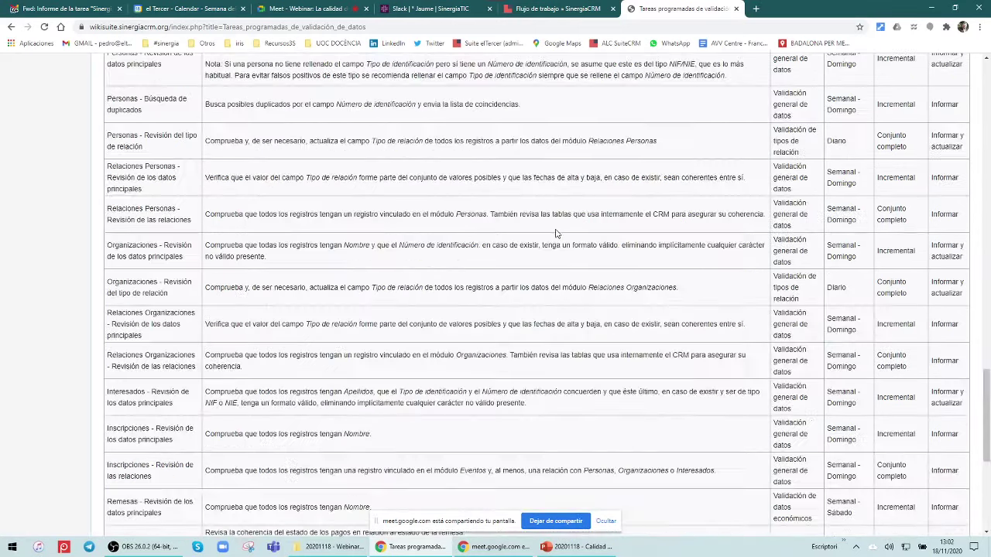
scroll(548, 308, "down", 1)
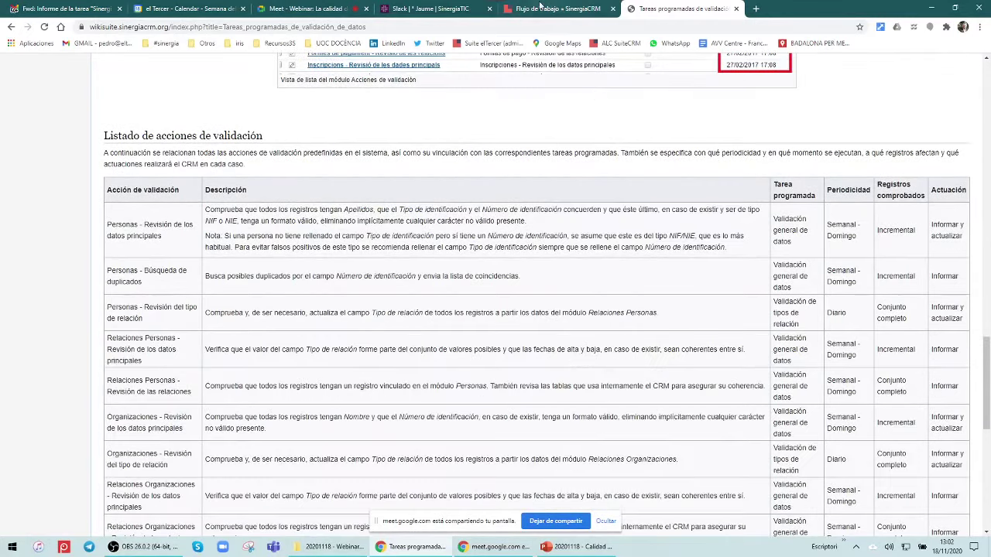
Switch back to the SinergiaCRM Flujo de trabajo tab showing the three workflows
left_click(546, 8)
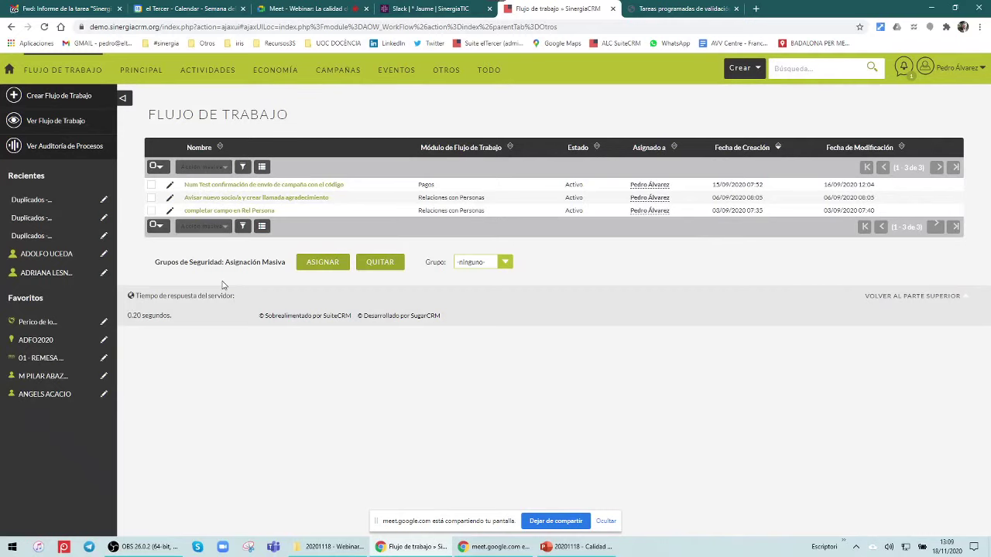
Show the Personas list from PRINCIPAL and open Administrador from the user menu in a new tab
mouse_move(139, 70)
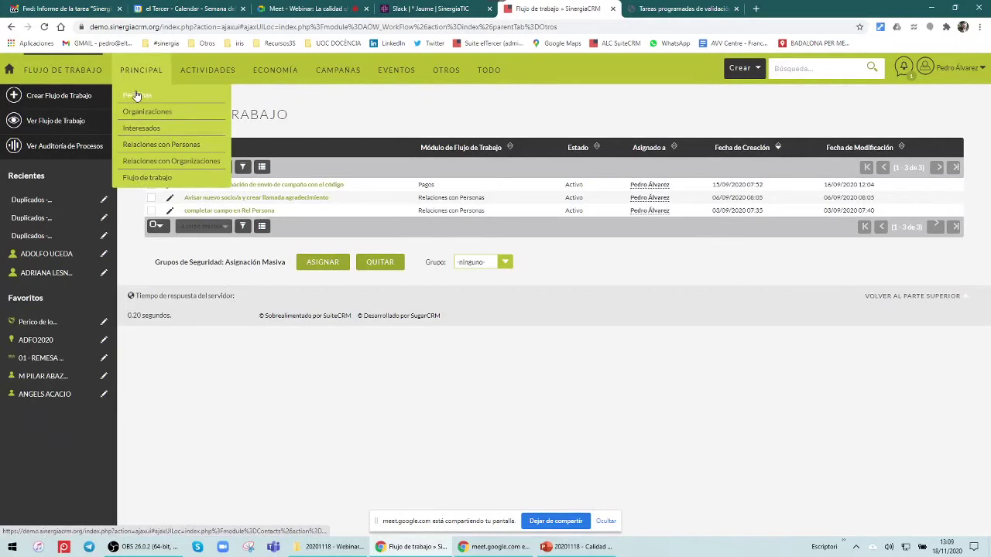
left_click(135, 96)
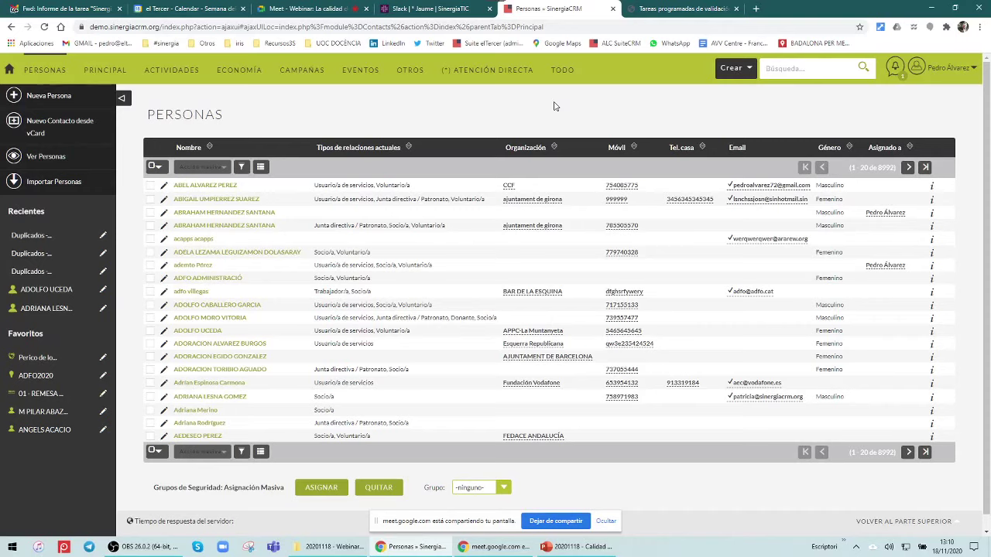
left_click(959, 68)
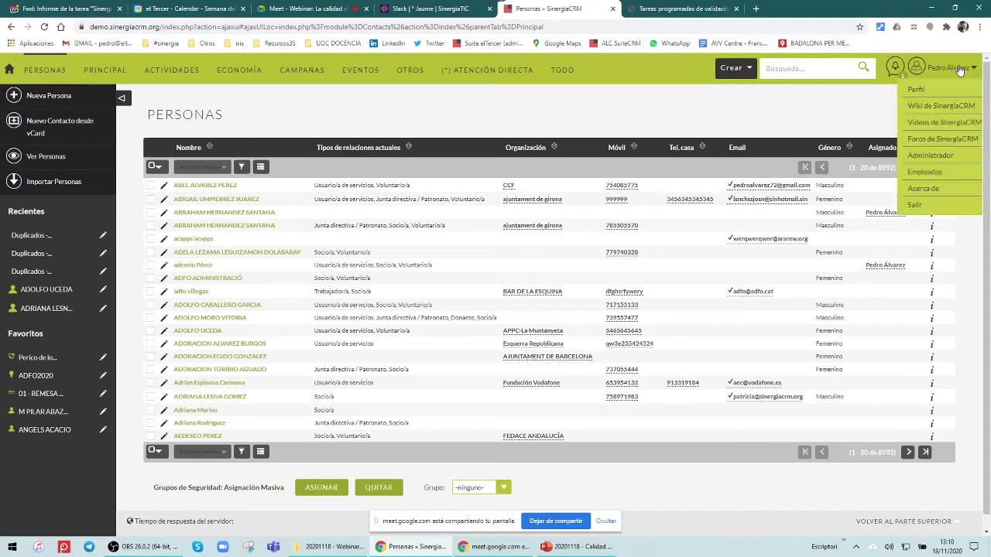
middle_click(931, 158)
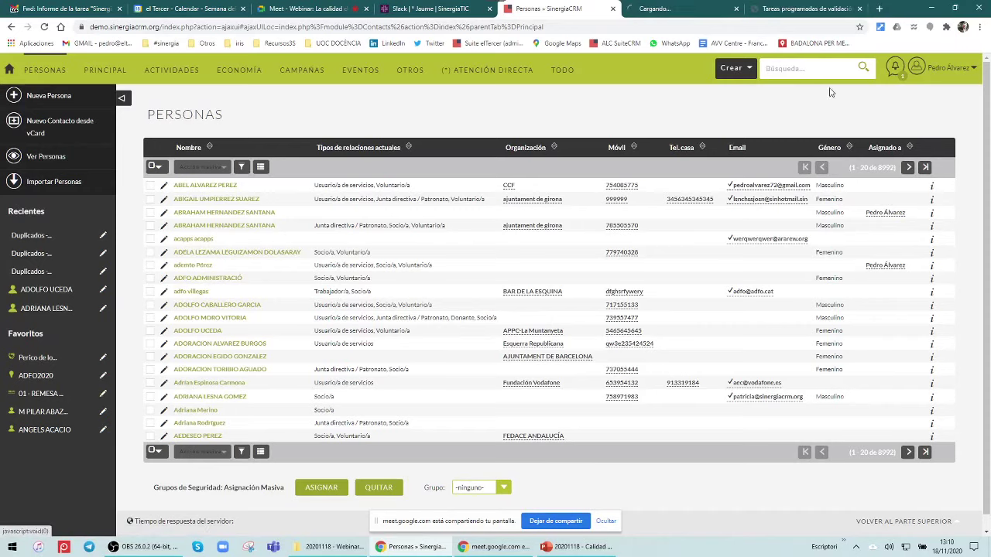
In the new administration tab, go to Studio
left_click(681, 15)
scroll(305, 263, "down", 5)
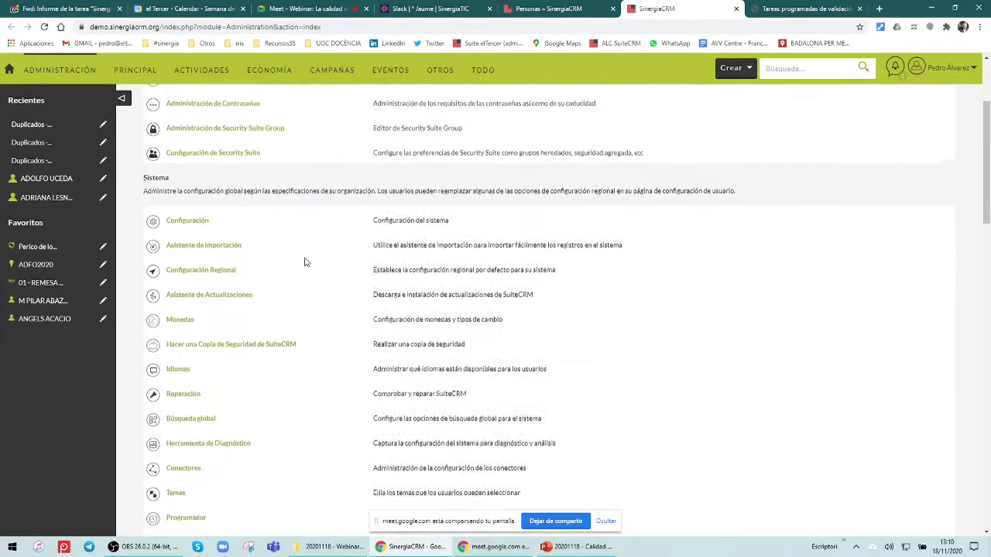
scroll(305, 262, "down", 2)
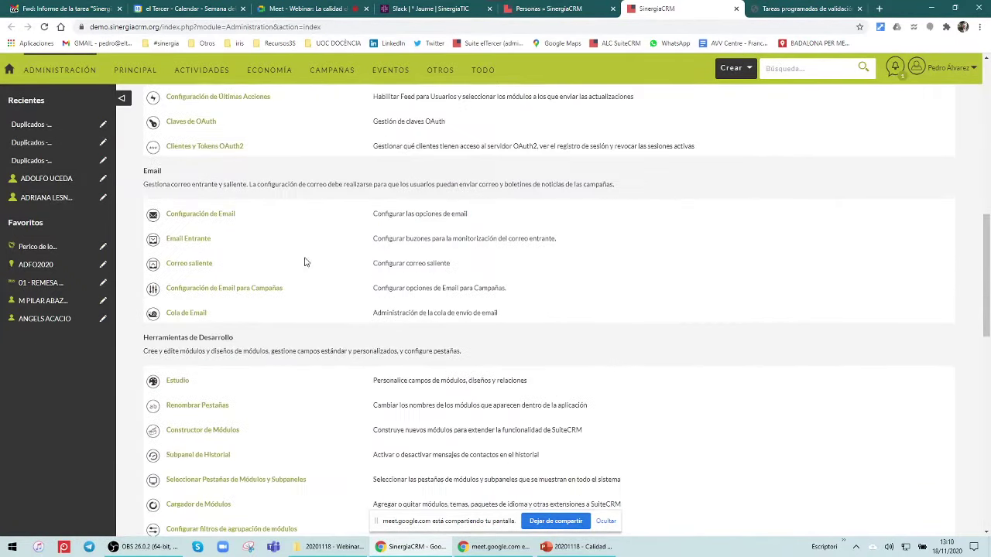
left_click(178, 381)
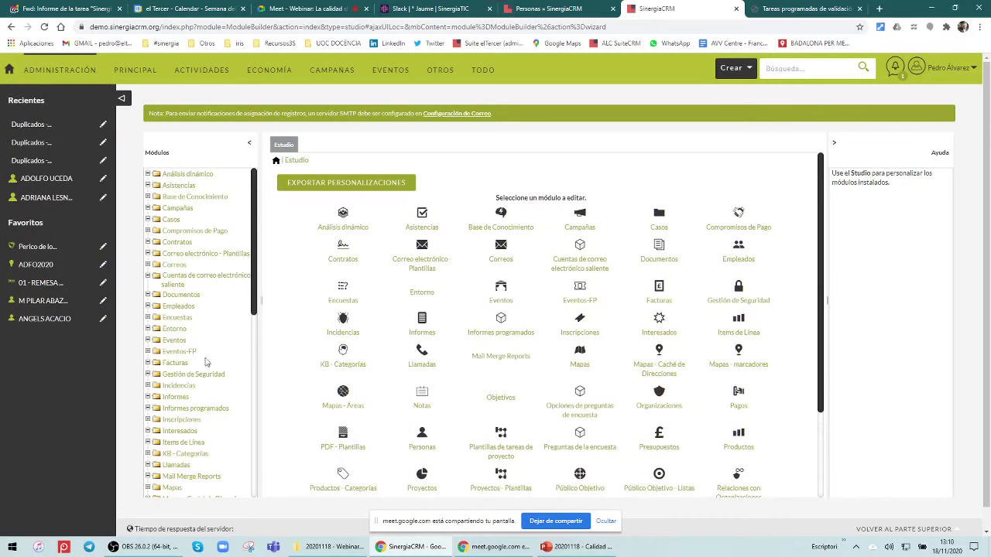
Select the Personas module in Studio and show its Campos field list
scroll(206, 364, "down", 1)
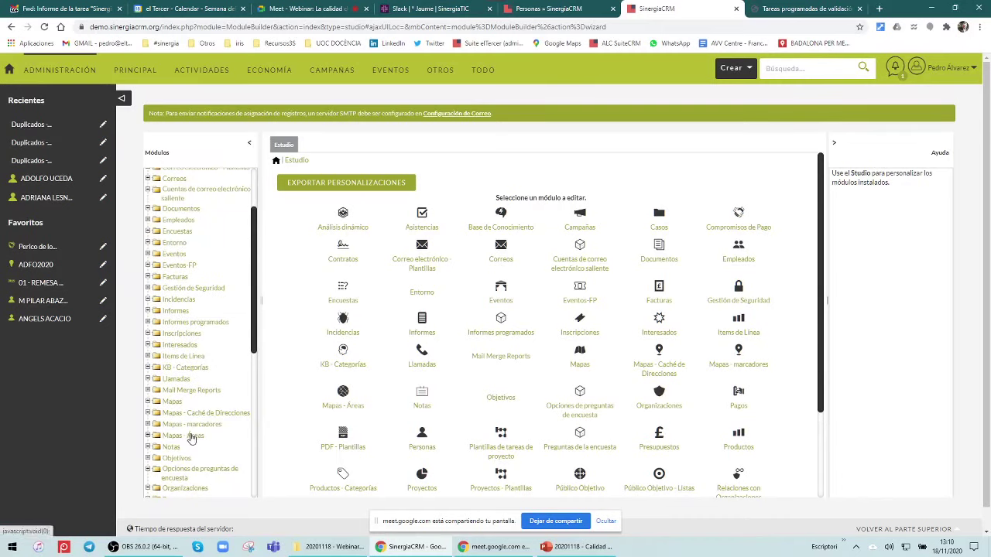
scroll(186, 427, "down", 1)
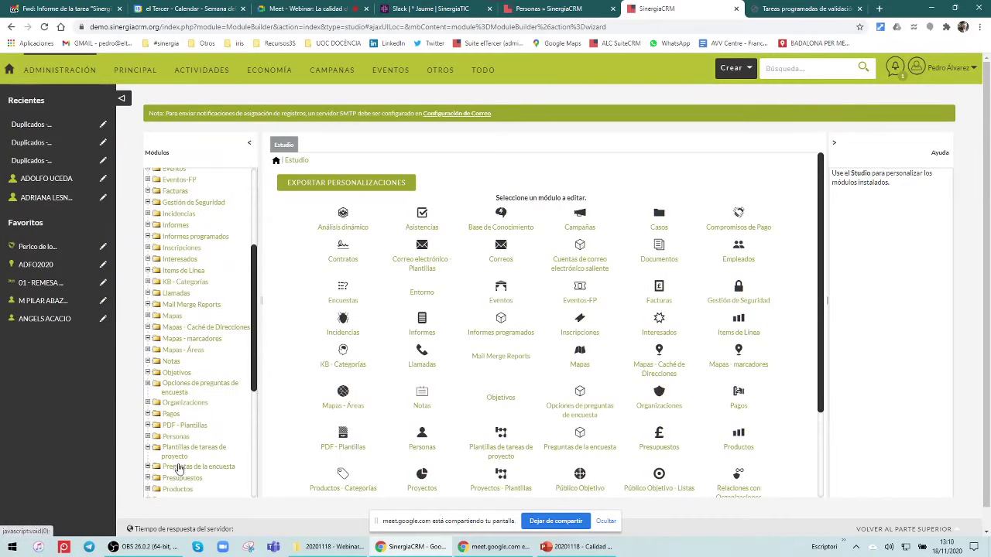
left_click(177, 437)
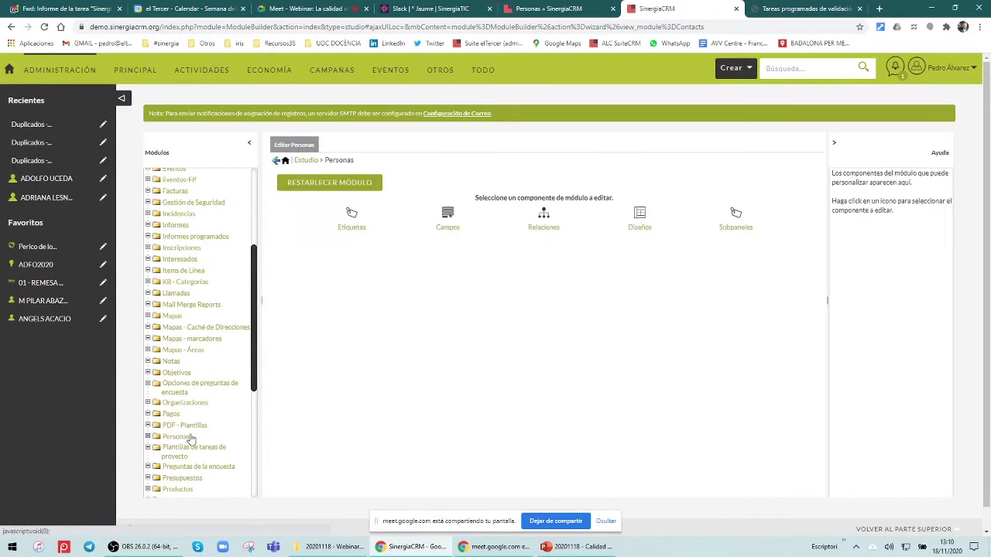
left_click(443, 232)
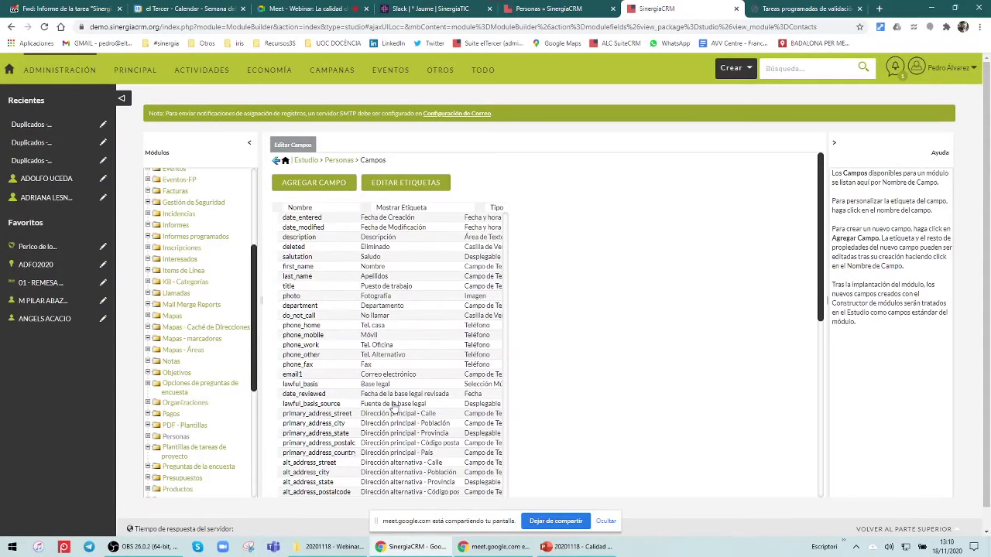
scroll(394, 408, "down", 2)
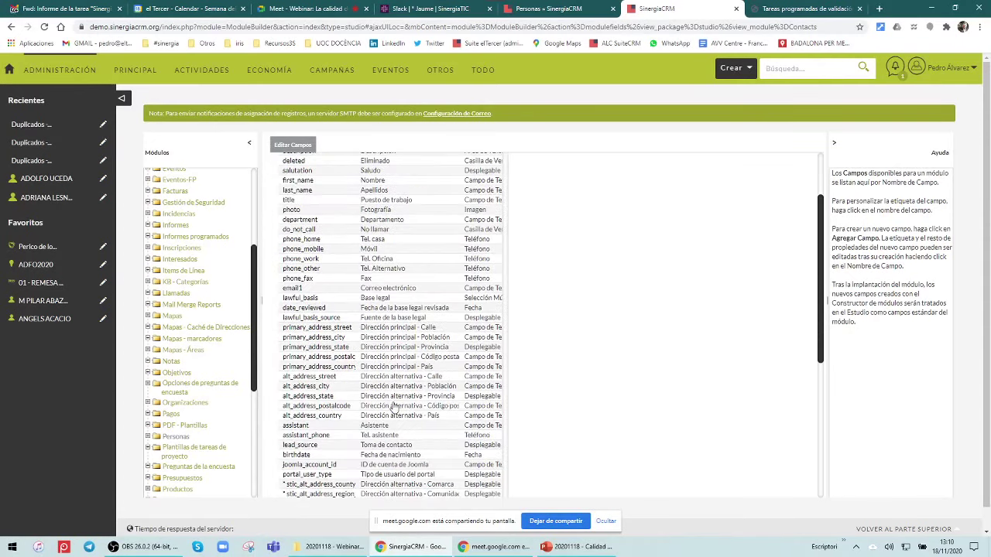
scroll(394, 408, "down", 2)
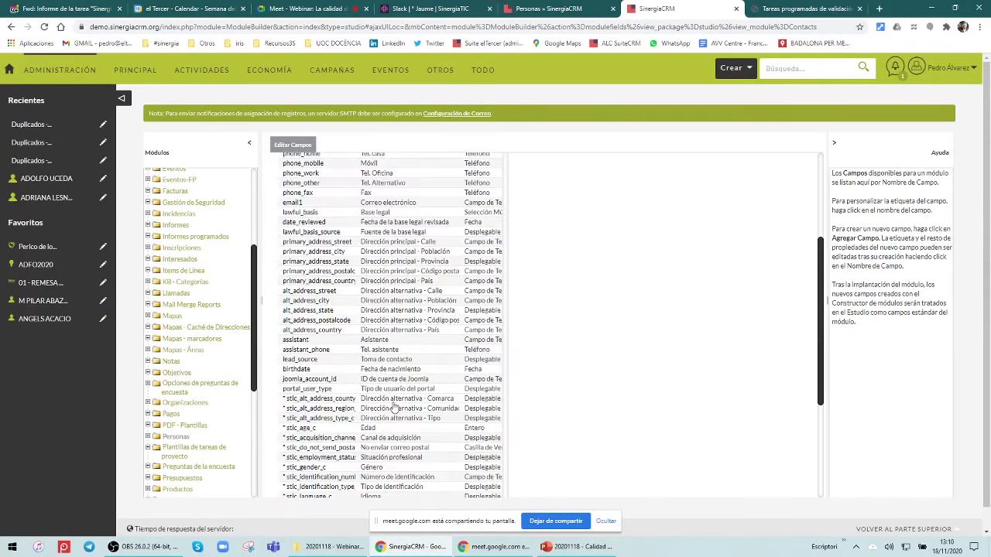
Edit the stic_gender_c Género field and tick its Auditar checkbox
left_click(371, 468)
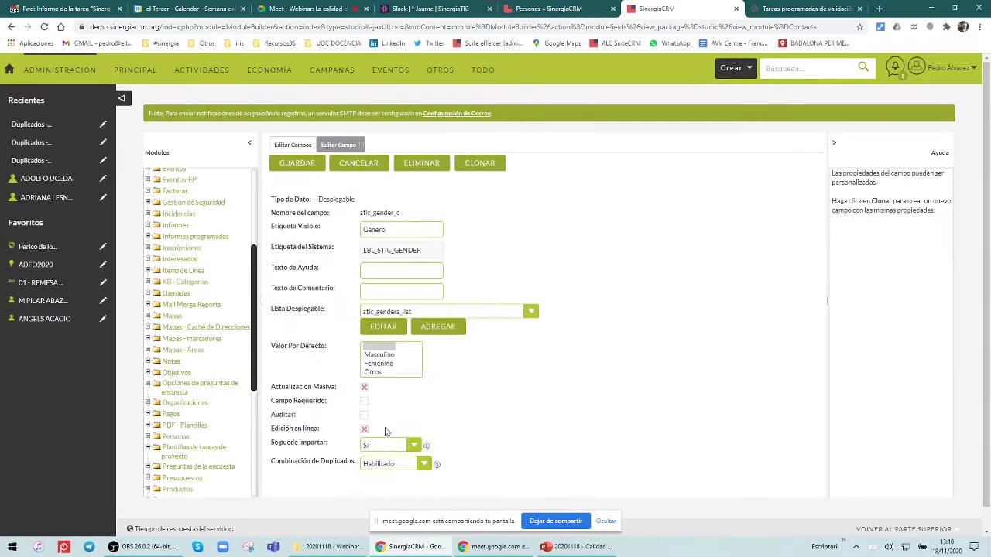
left_click_drag(272, 416, 366, 420)
left_click(364, 415)
left_click(301, 420)
Save the Género audit setting, then view a person's record from the Personas list
left_click(297, 164)
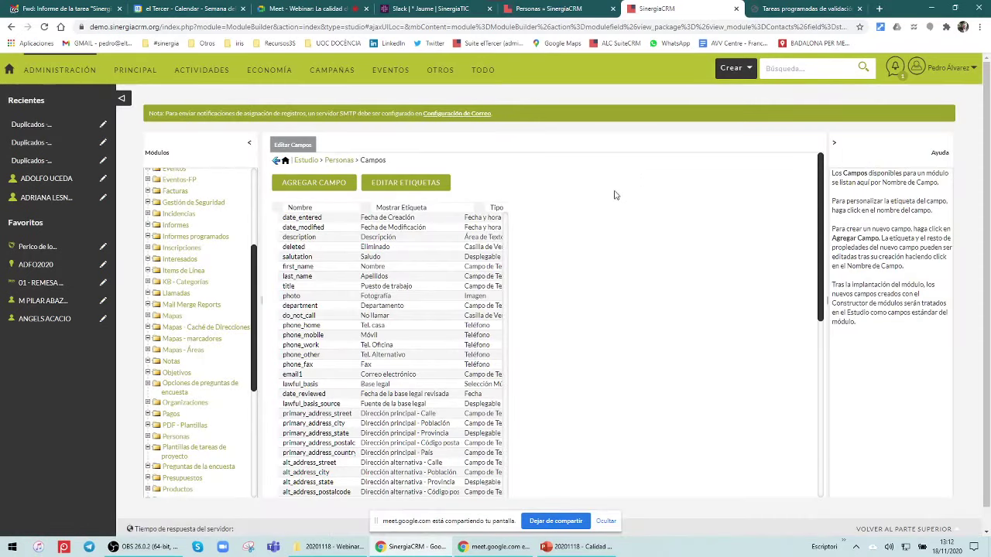
left_click(544, 14)
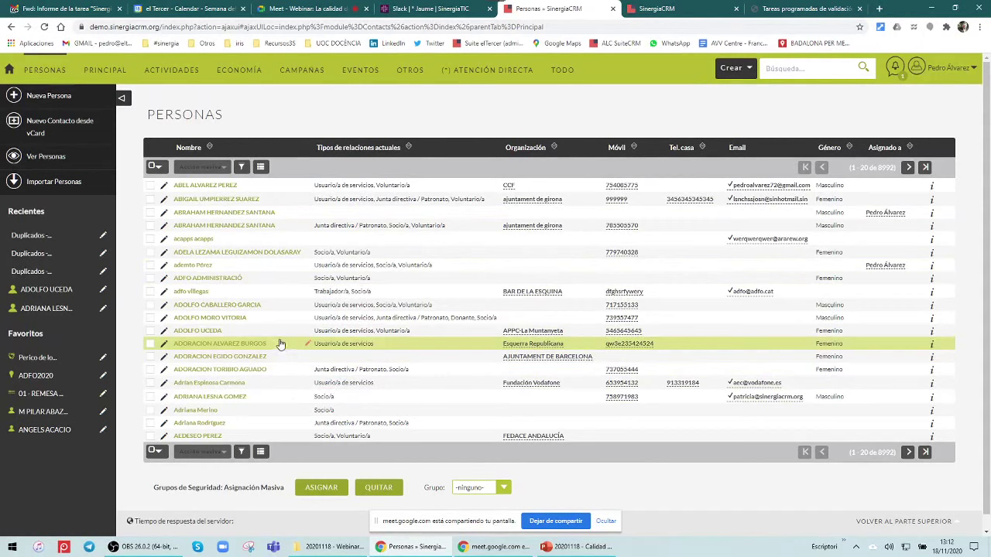
left_click(220, 307)
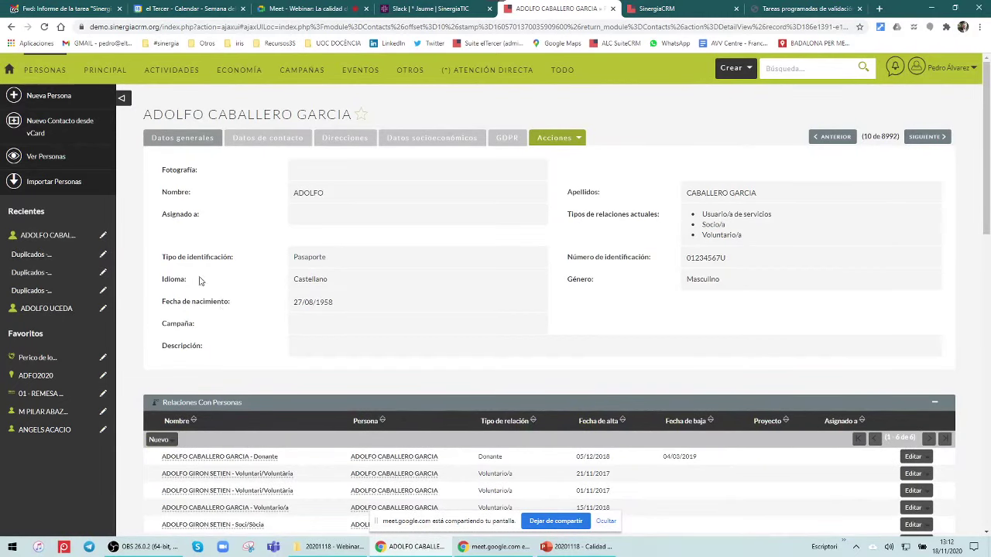
left_click(539, 142)
left_click(510, 153)
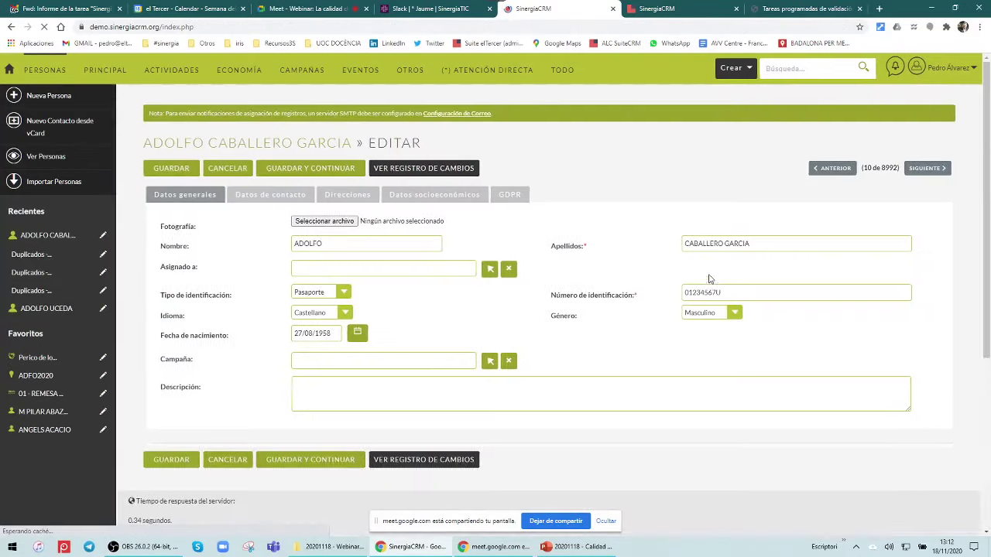
left_click(741, 315)
left_click(735, 365)
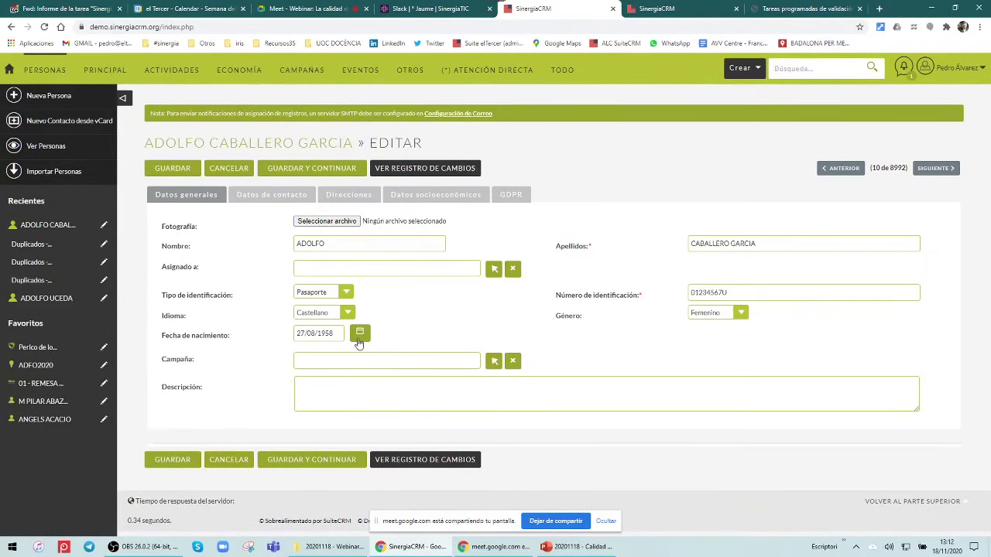
left_click(359, 333)
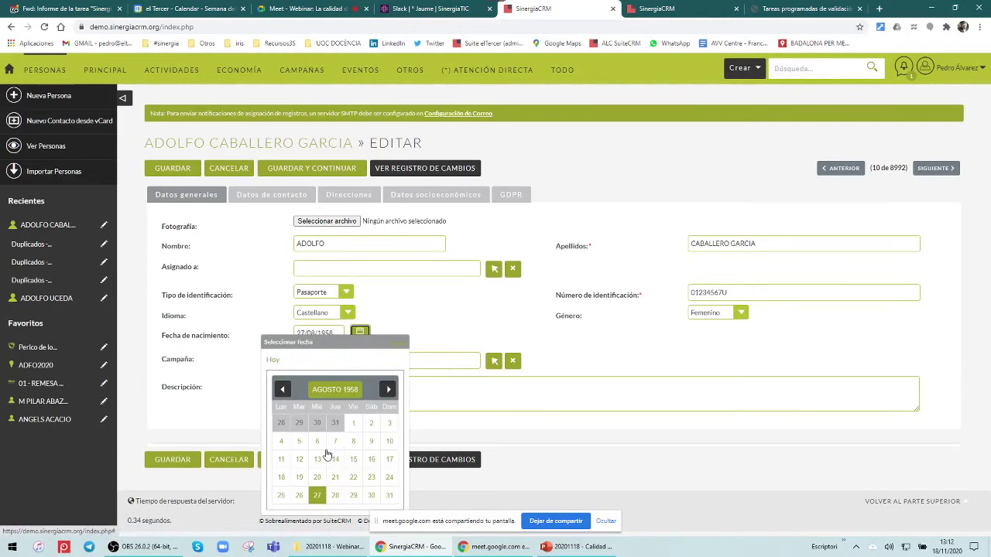
left_click(299, 478)
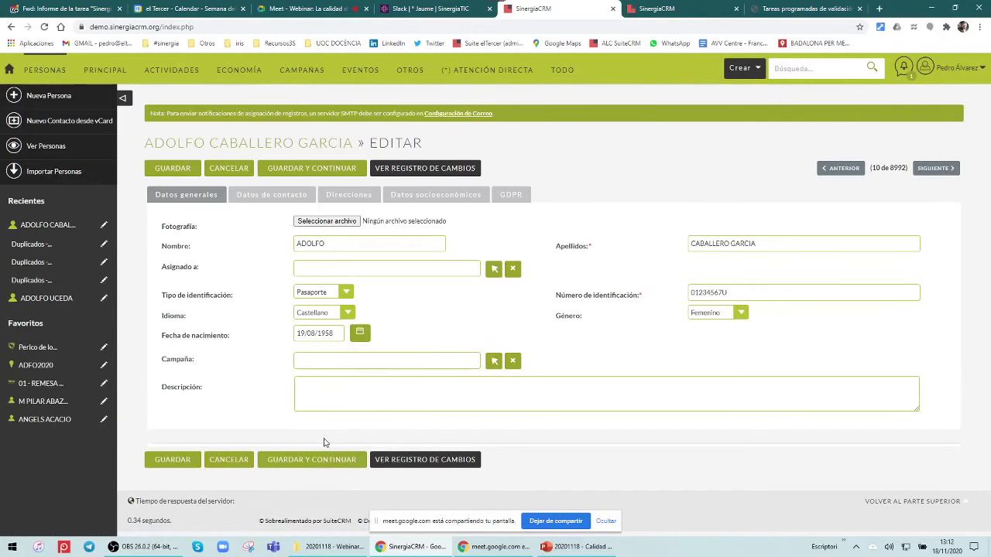
left_click(339, 333)
key("BackSpace")
key("BackSpace")
type("88")
left_click(267, 360)
Save, then fill Asignado a with the suggested user and save the record again
left_click(170, 172)
left_click(354, 269)
type("P")
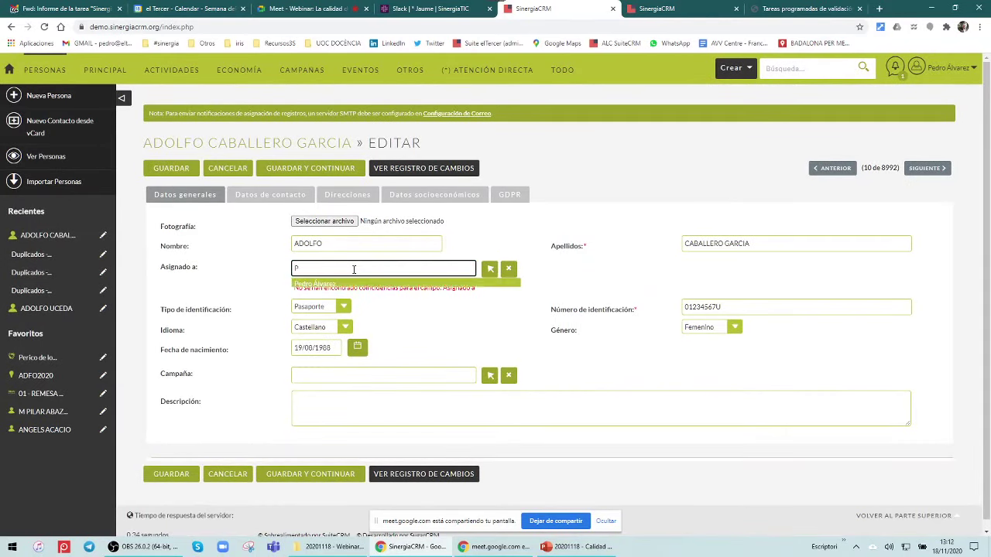
left_click(349, 285)
left_click(172, 168)
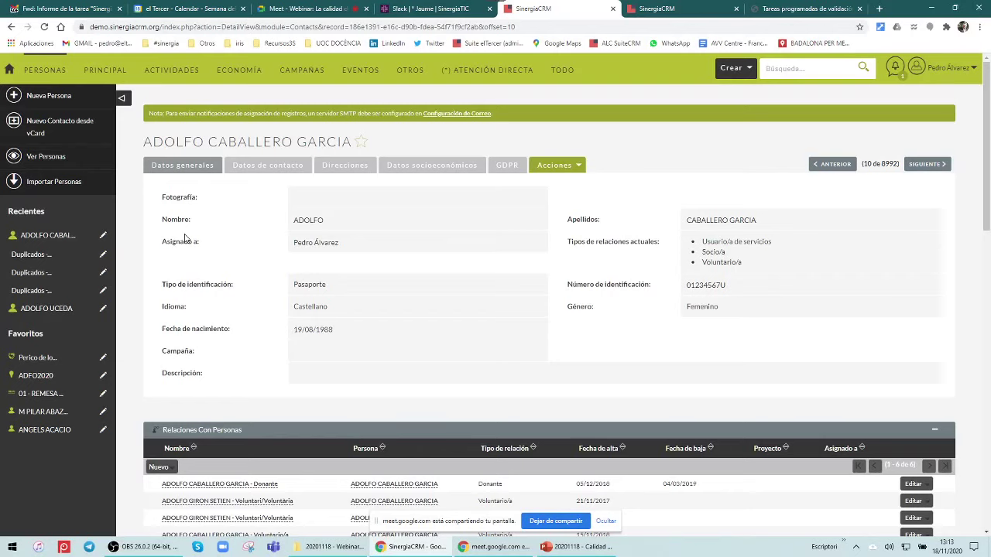
Show Ver Registro de Cambios from Acciones and highlight the audited-fields sentence
left_click(555, 166)
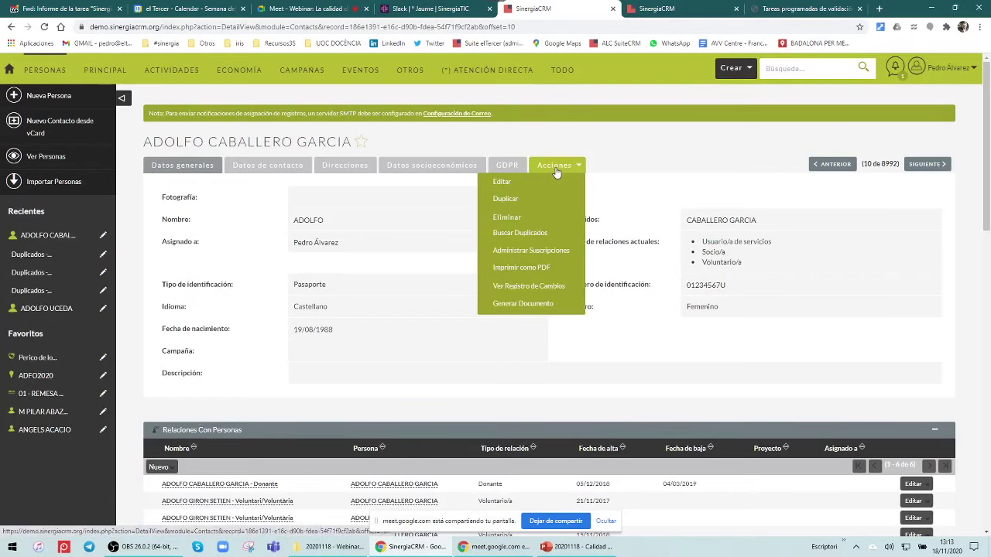
left_click(560, 286)
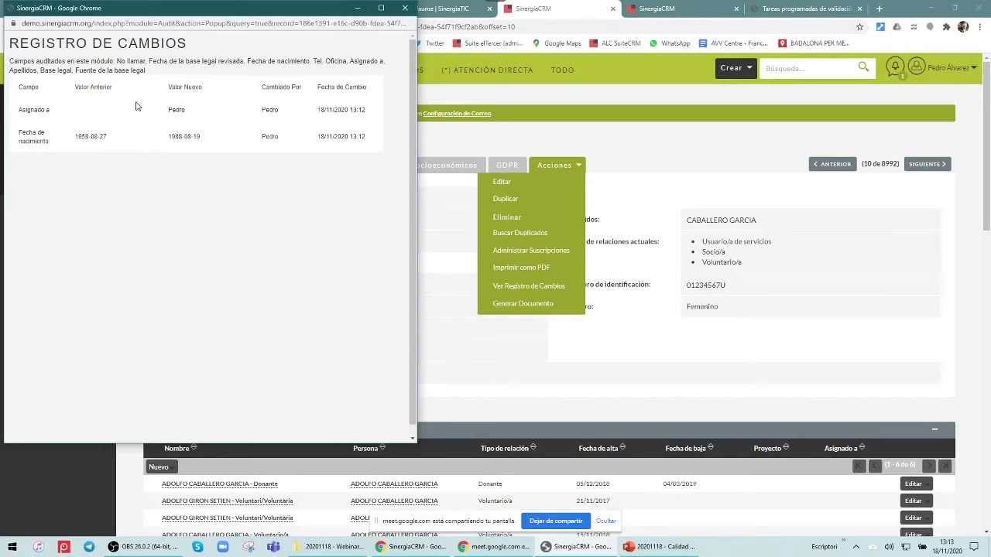
left_click_drag(9, 62, 148, 73)
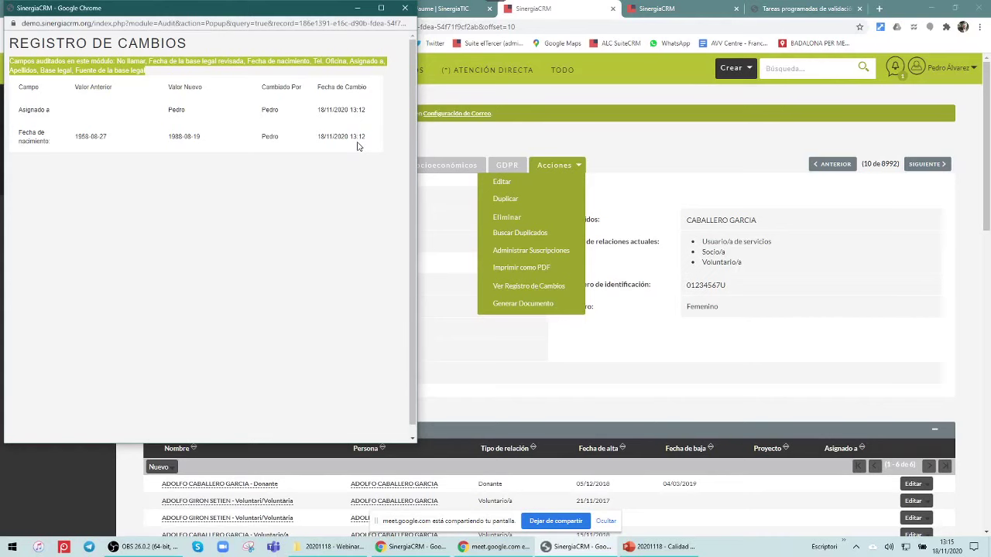
Close the Registro de cambios popup to get back to the contact's detail record
left_click(405, 9)
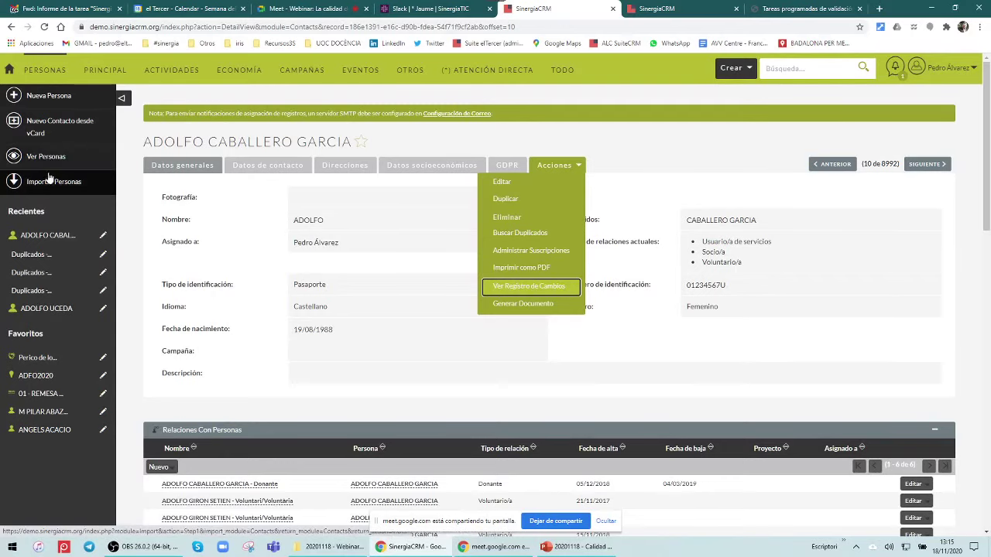
Open the Personas list of 8992 records with Ver Personas in the sidebar
left_click(46, 157)
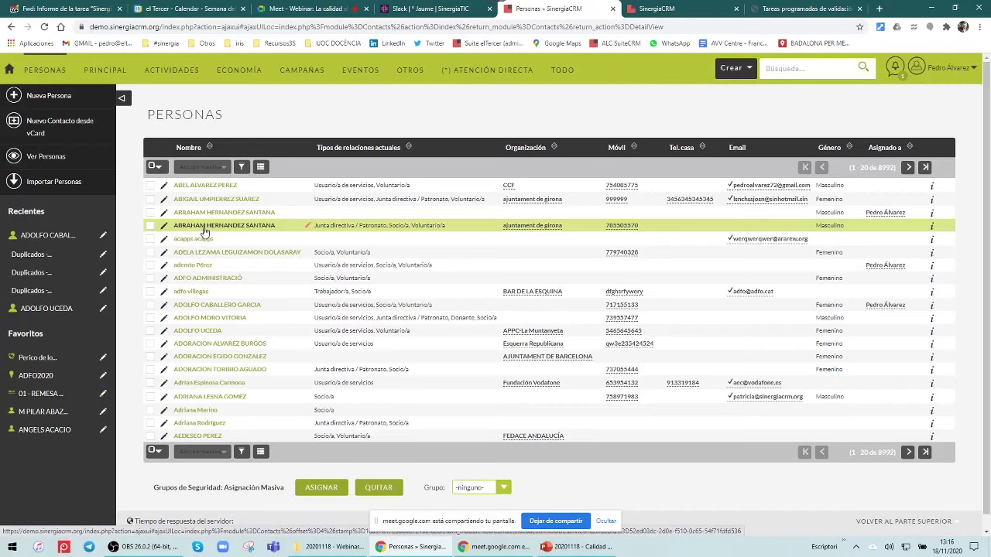
Select both duplicate contact rows and choose Combinar from Acción masiva
left_click(151, 226)
left_click(150, 213)
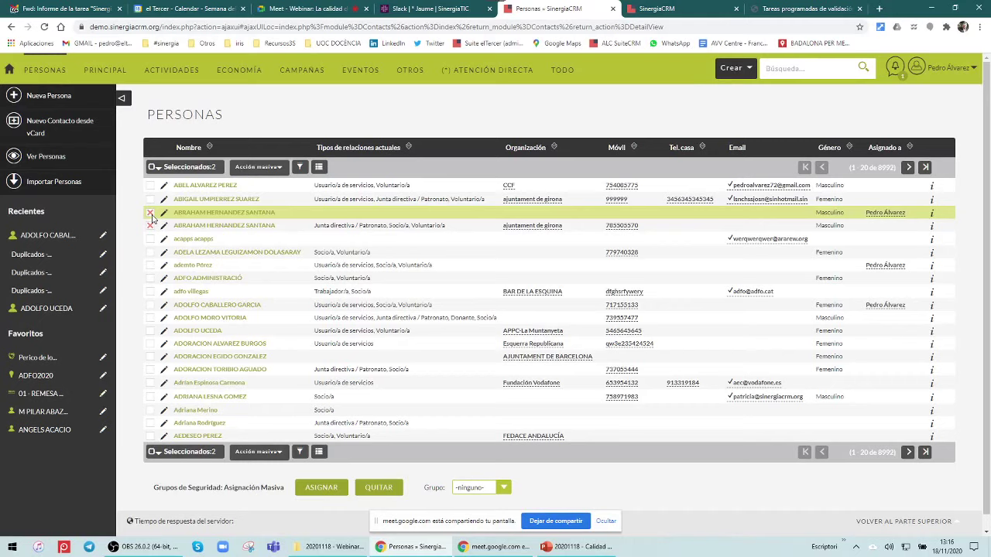
left_click(267, 168)
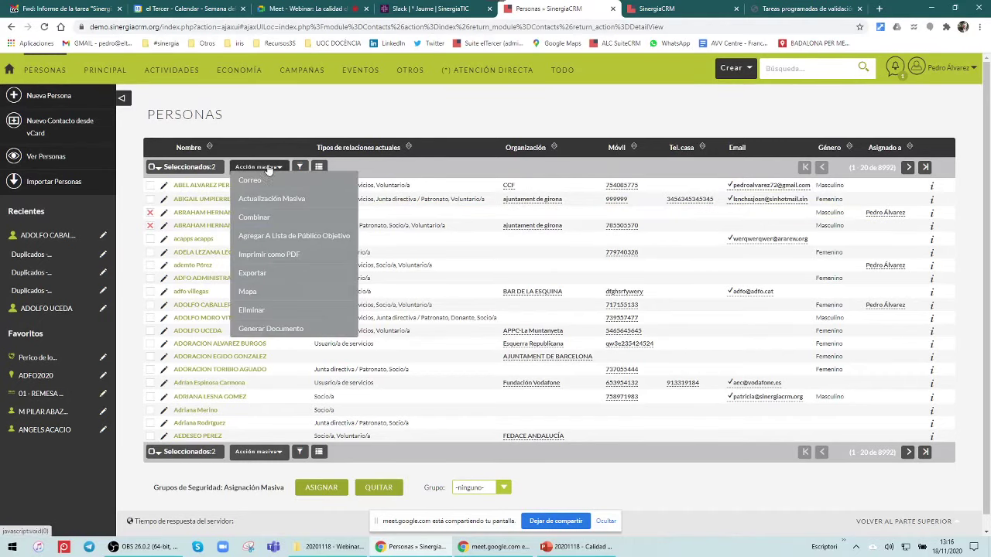
left_click(270, 219)
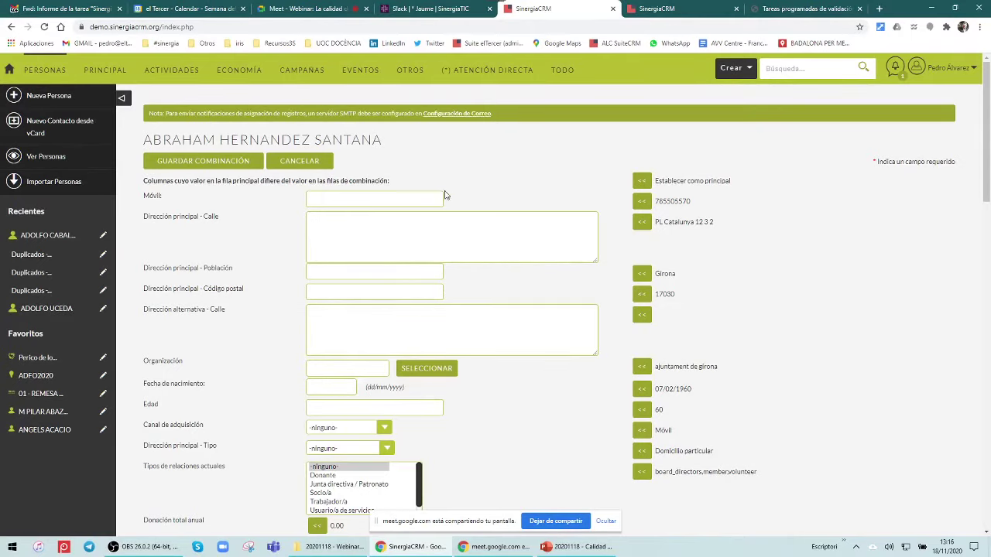
scroll(447, 196, "down", 3)
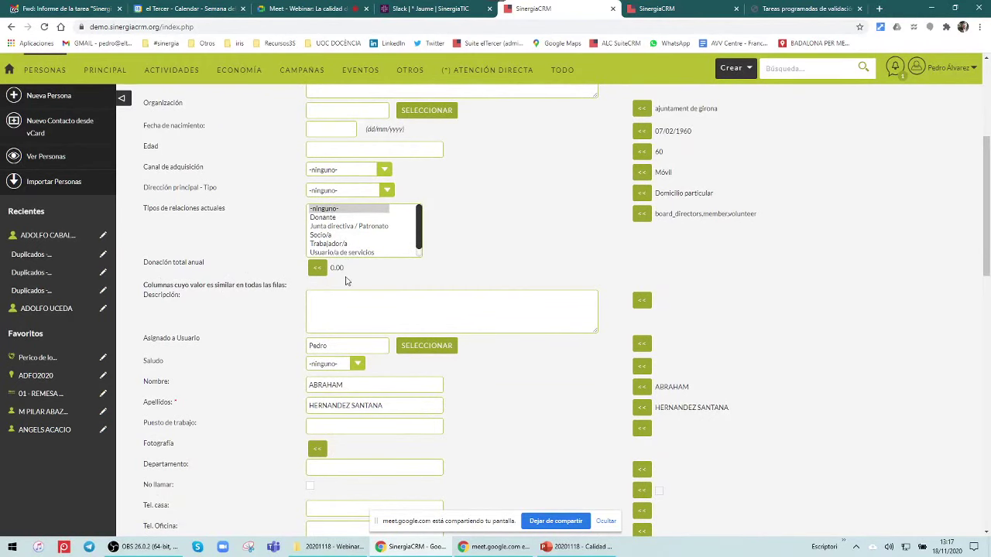
scroll(683, 300, "down", 2)
scroll(683, 300, "down", 8)
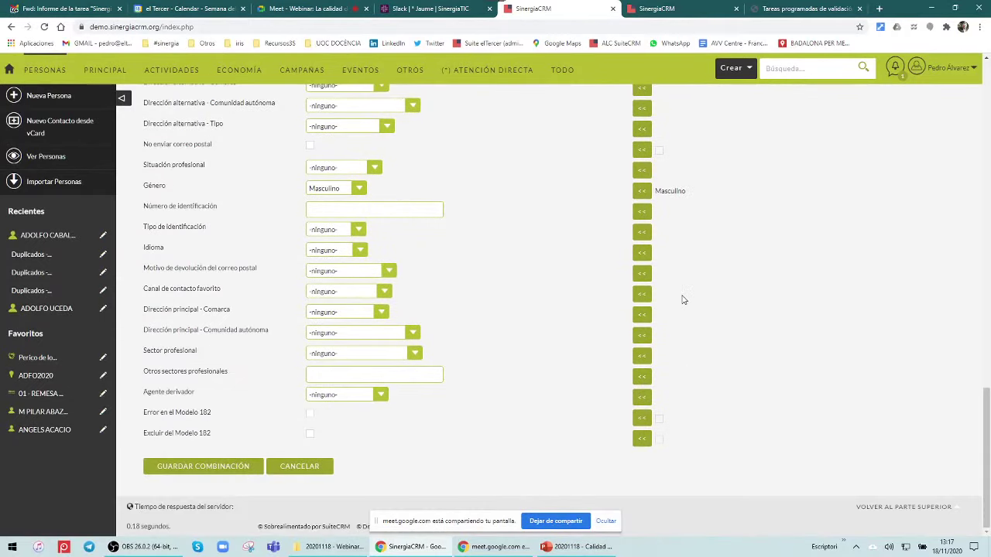
scroll(683, 300, "up", 8)
scroll(684, 300, "up", 2)
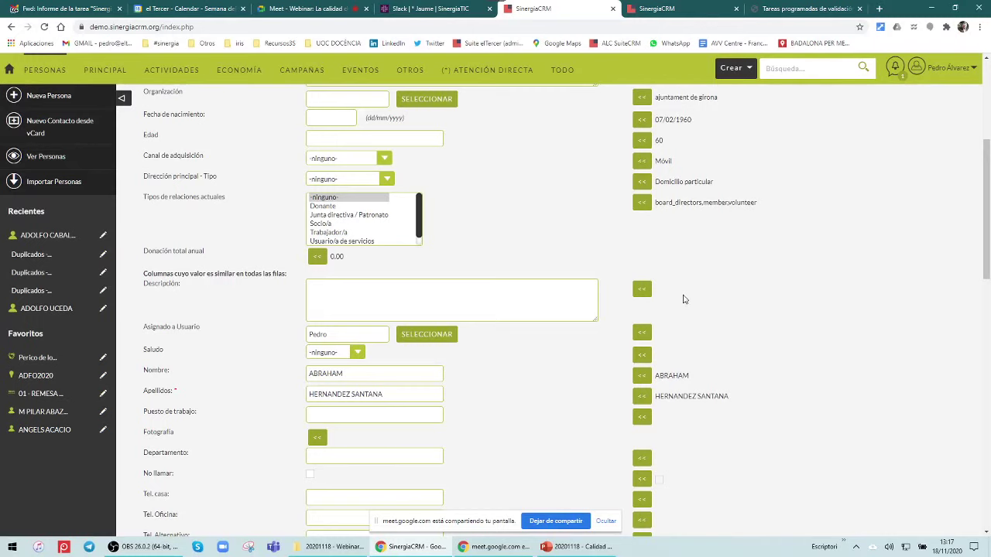
scroll(684, 300, "up", 3)
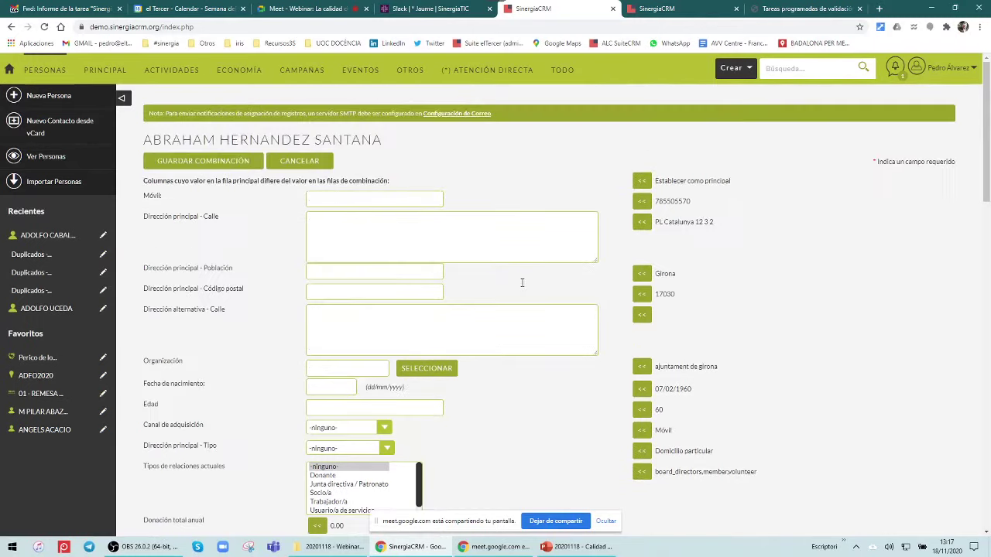
Copy the duplicate's mobile, town, postcode, birth date, age 60 and channel Móvil into the merged record
left_click(639, 203)
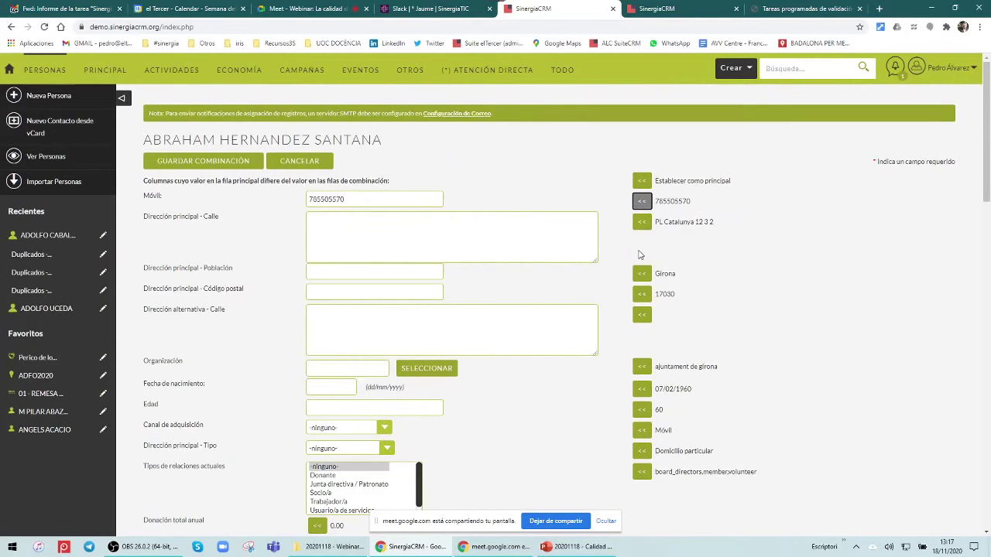
left_click(642, 274)
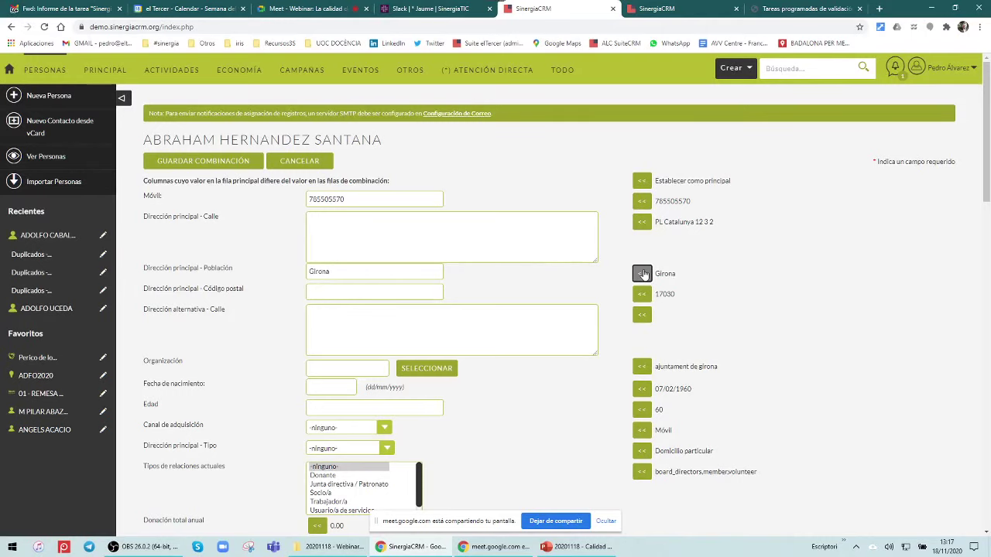
left_click(642, 295)
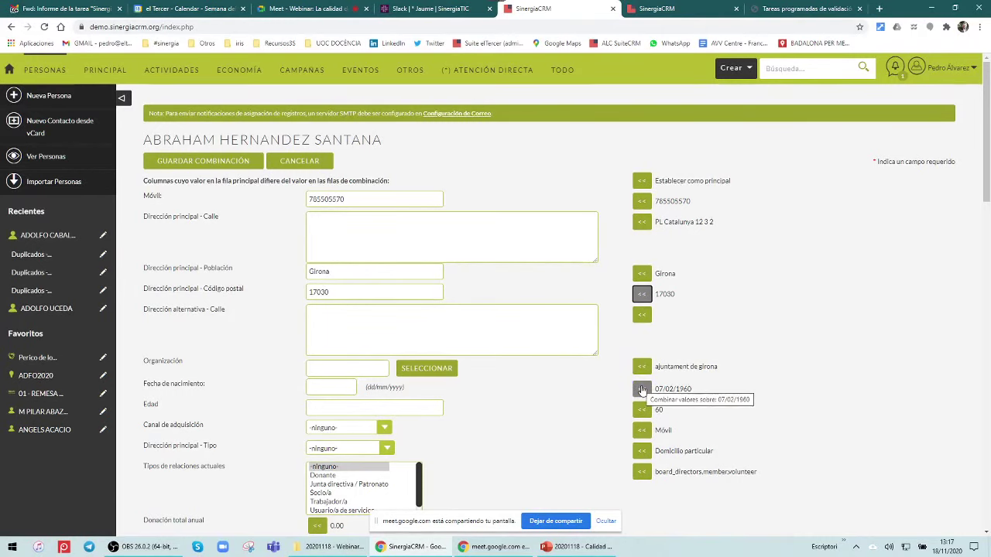
left_click(641, 389)
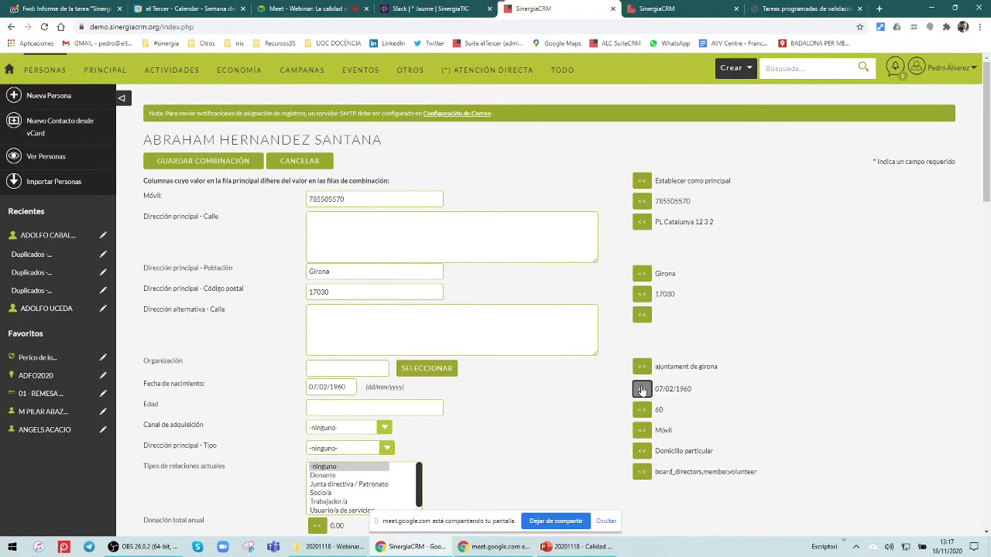
left_click(642, 410)
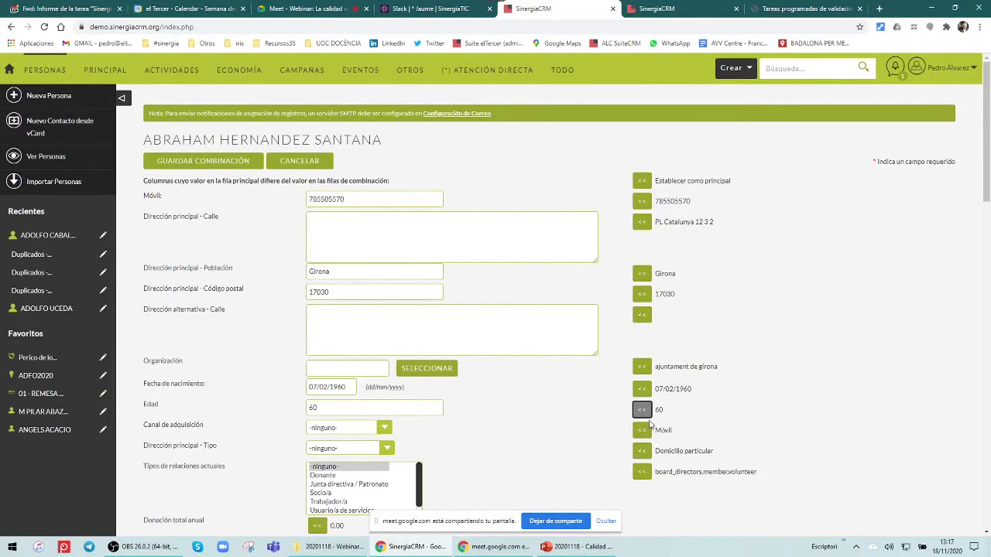
left_click(644, 430)
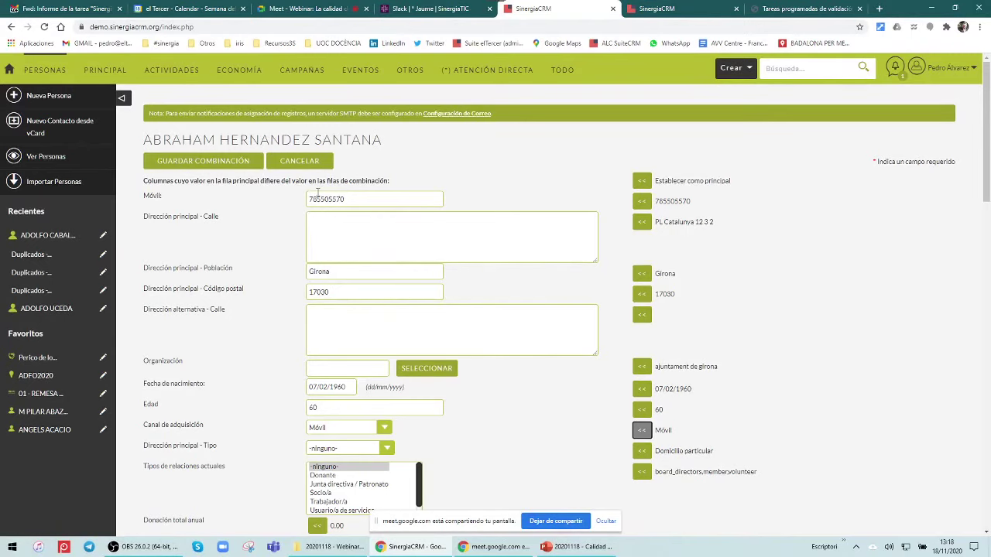
Set the main address type (Dirección principal - Tipo) to Residencia
scroll(402, 269, "down", 3)
scroll(327, 427, "down", 5)
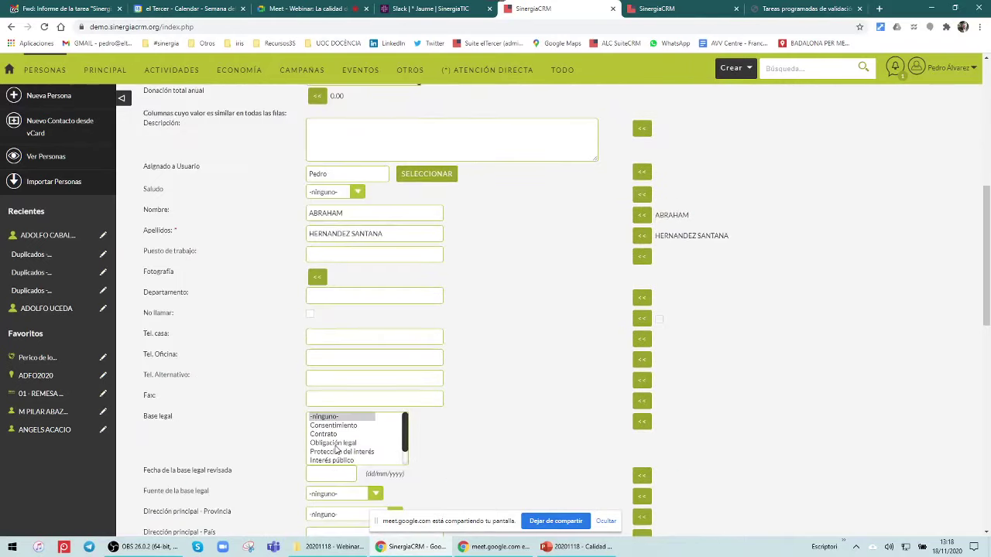
scroll(332, 437, "up", 8)
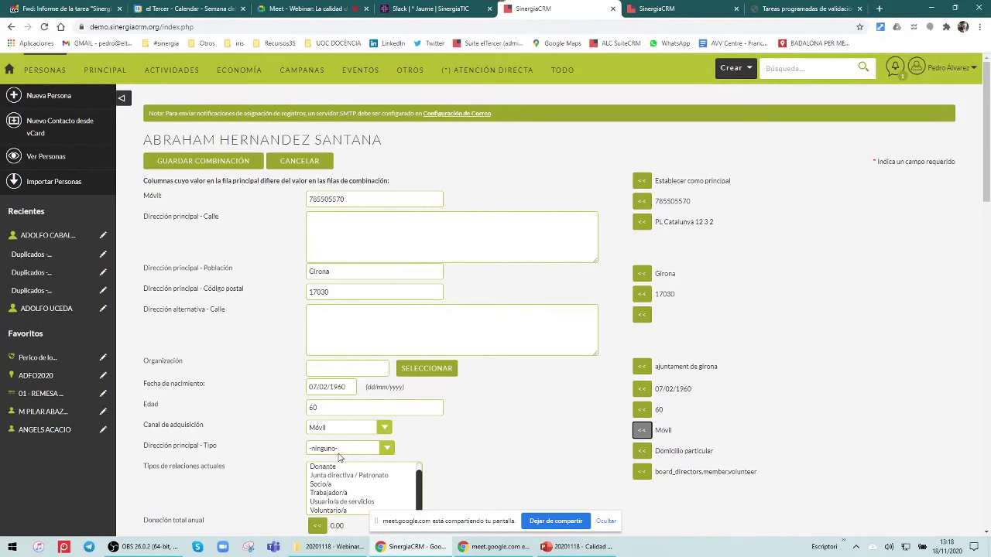
left_click(339, 449)
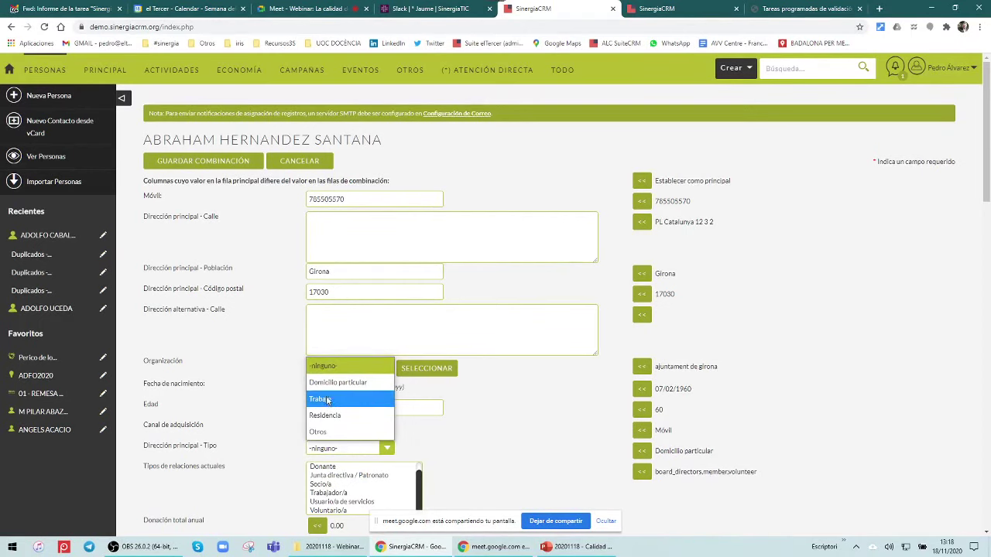
left_click(327, 422)
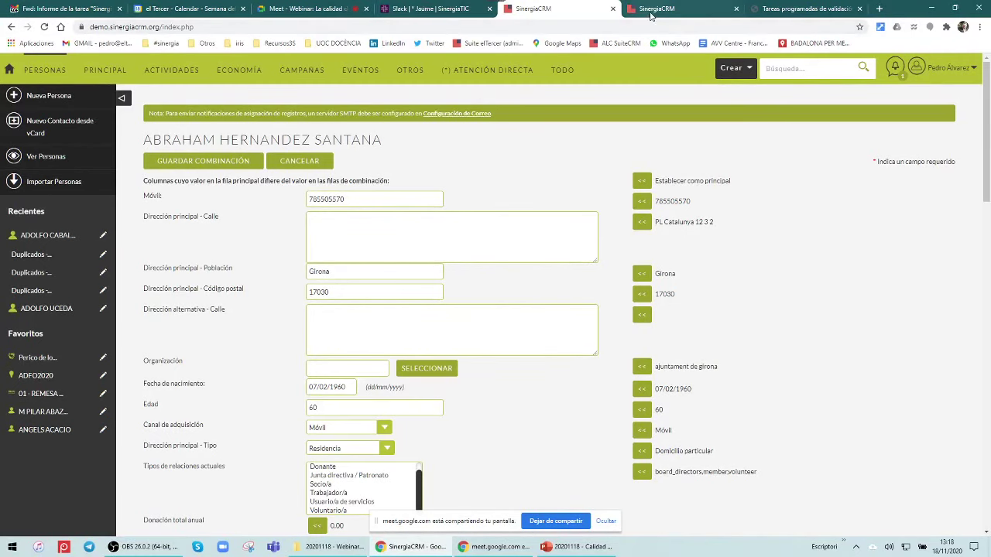
In Studio, set Combinación de Duplicados to Habilitado for the Móvil field, then return to the merge
left_click(650, 11)
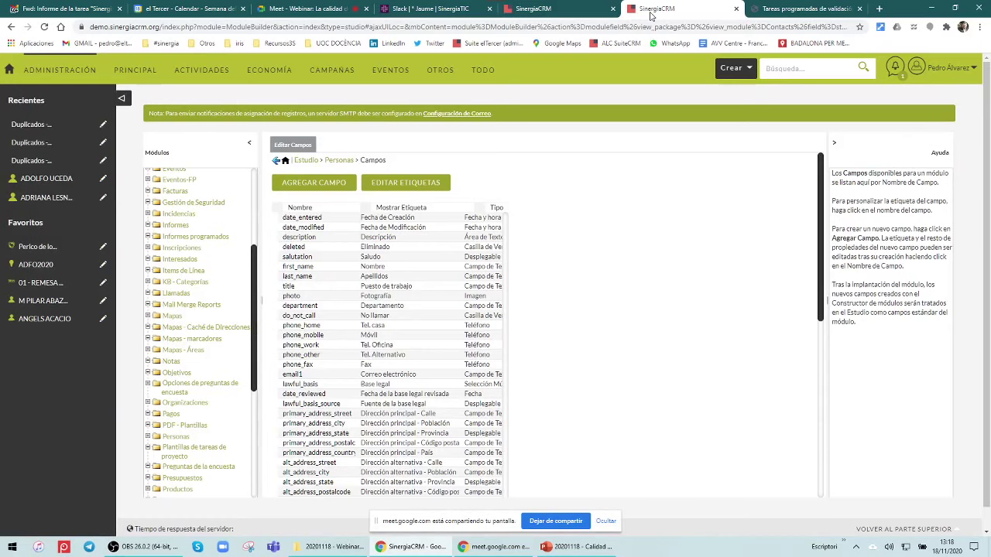
left_click(376, 335)
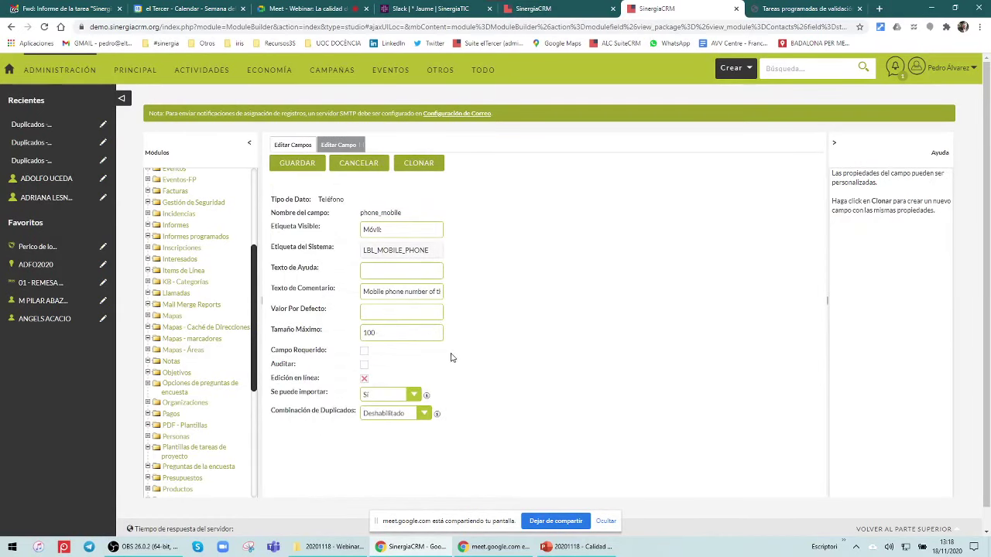
left_click(418, 412)
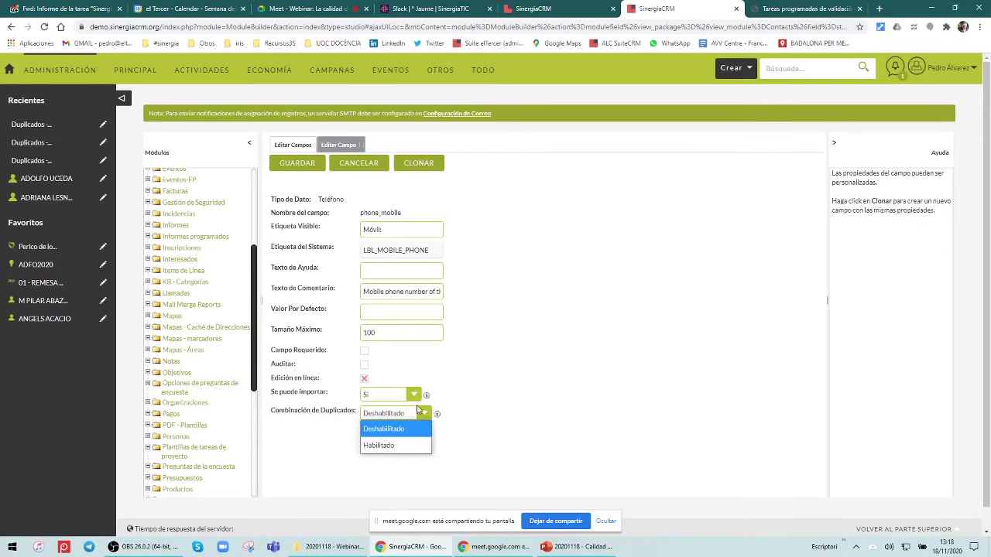
left_click(380, 446)
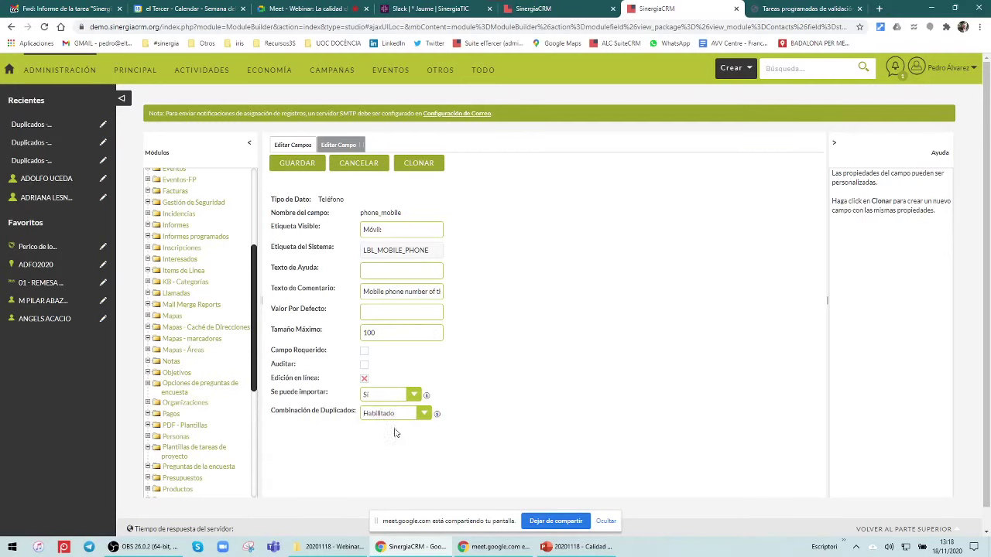
left_click(437, 414)
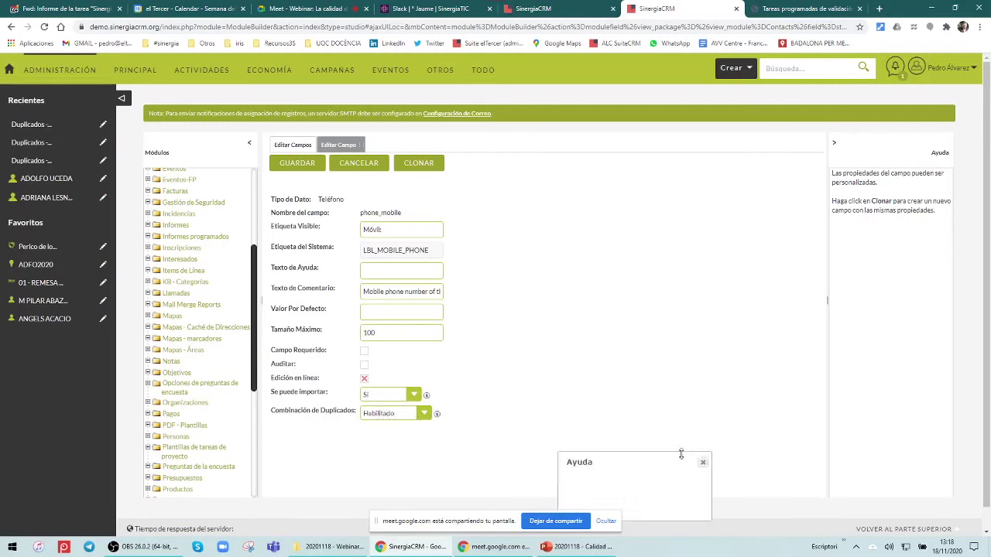
left_click(701, 464)
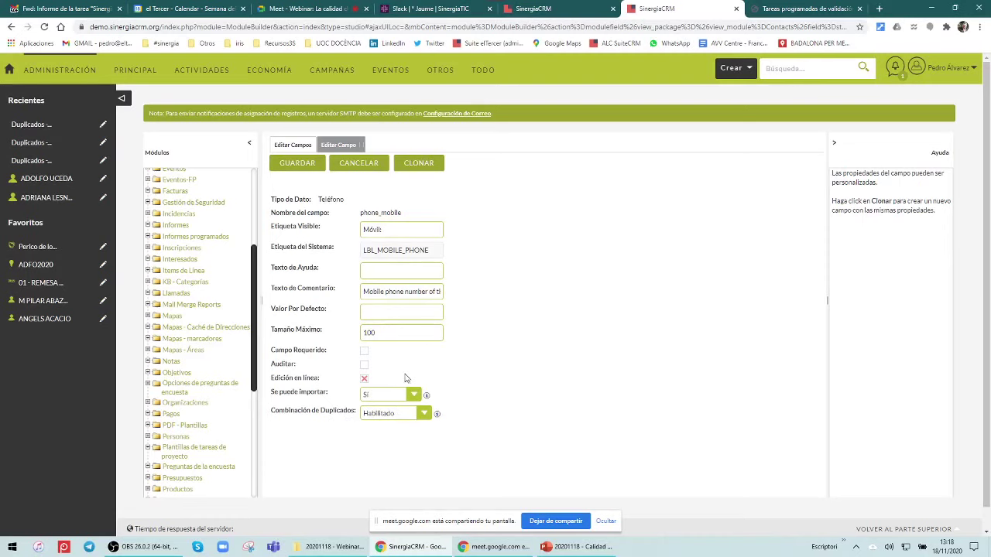
left_click(533, 8)
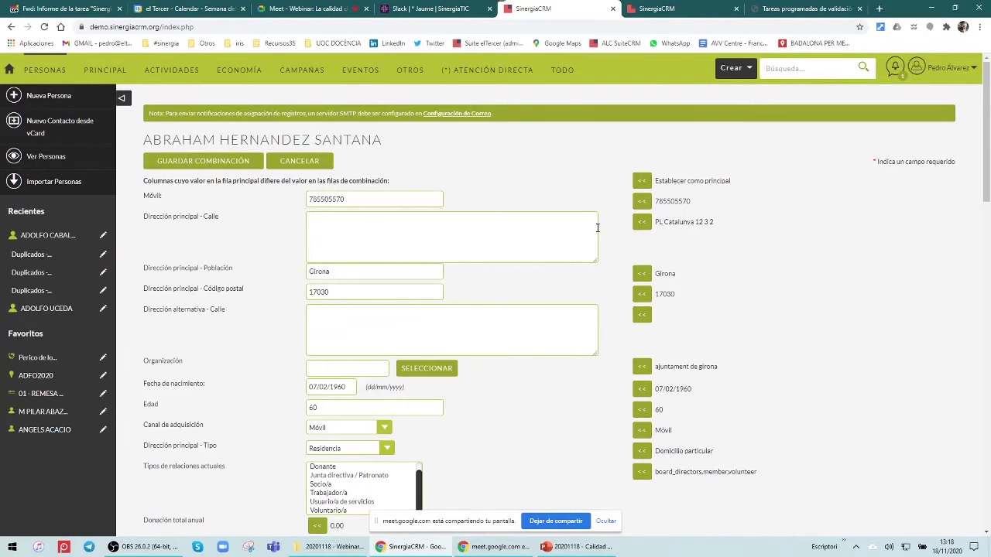
scroll(242, 222, "down", 15)
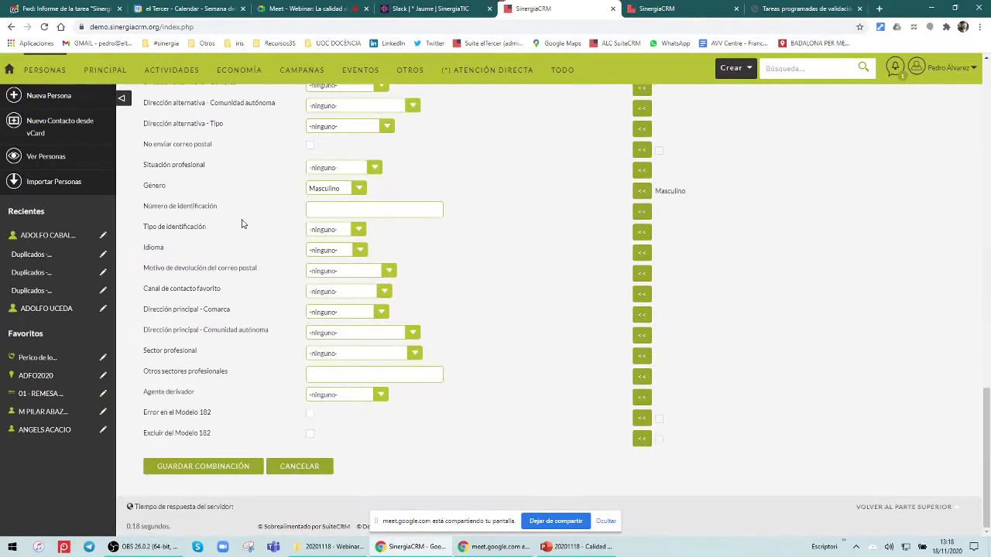
scroll(242, 224, "up", 15)
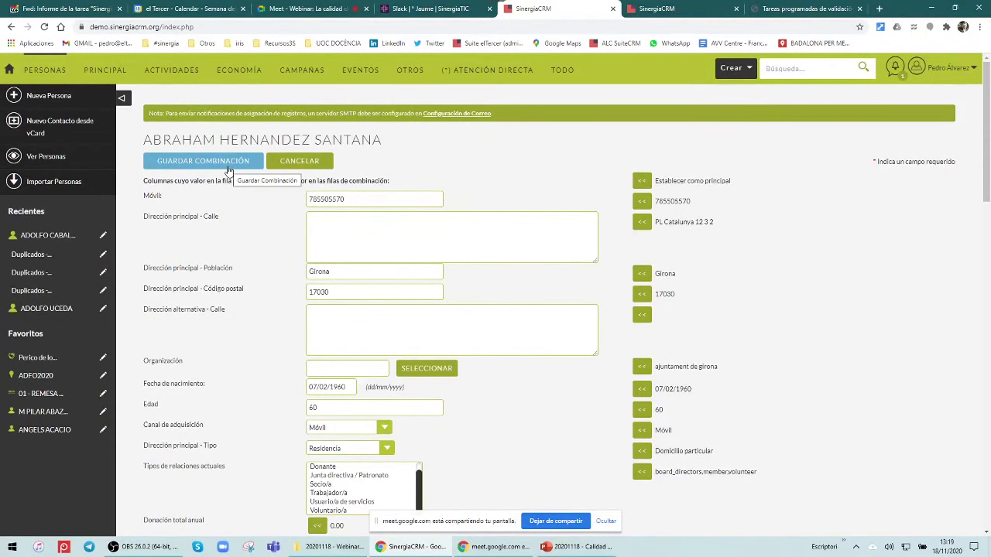
Save the combination and confirm removing the duplicate record
left_click(229, 163)
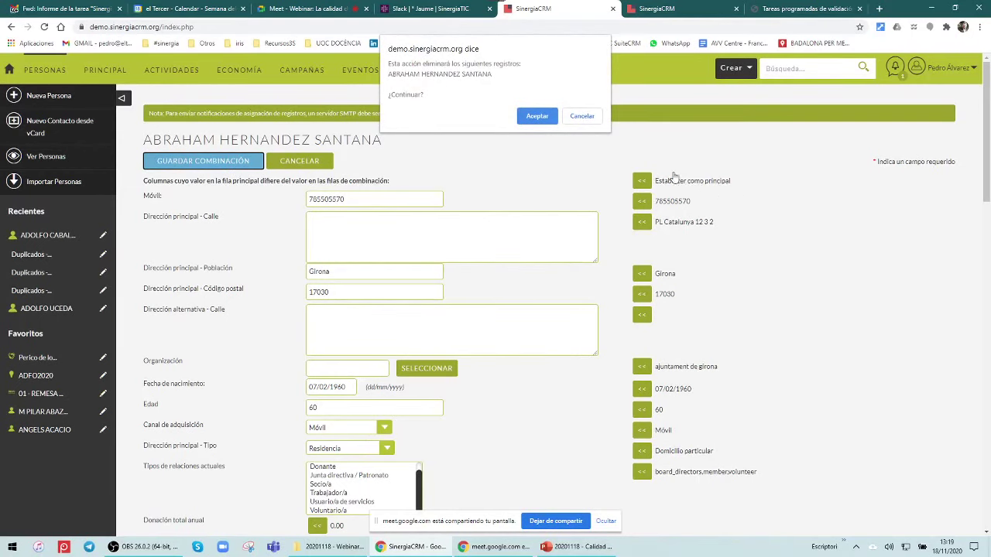
left_click(537, 117)
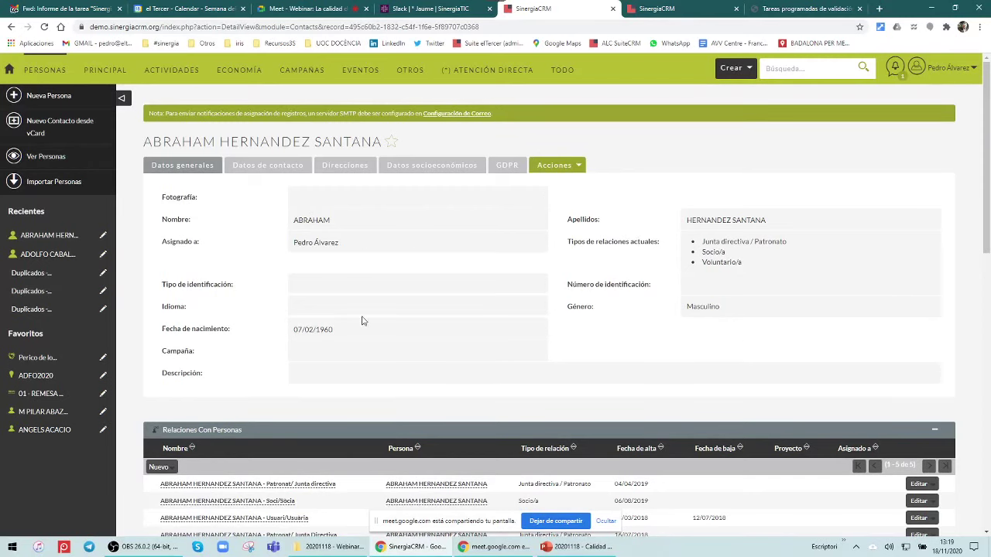
left_click(331, 170)
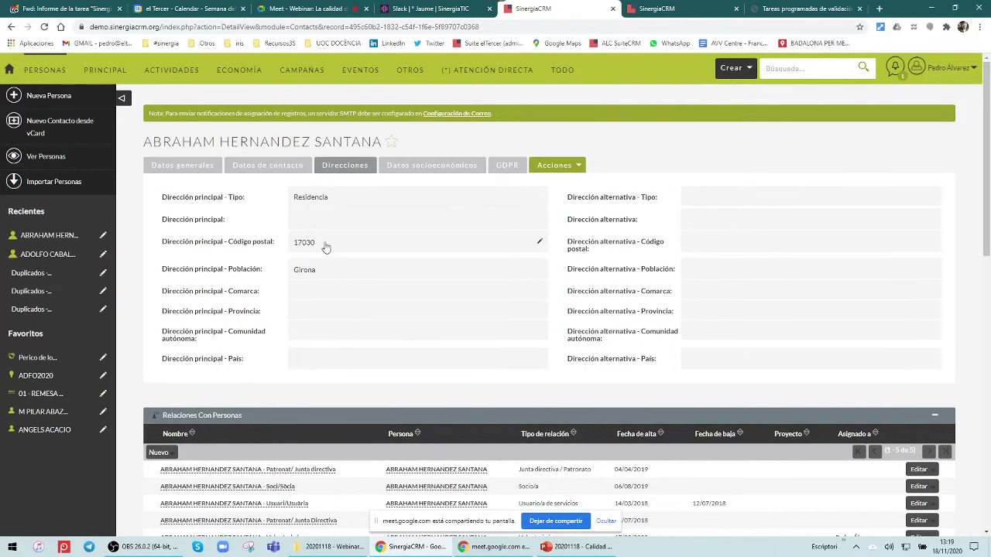
left_click(188, 169)
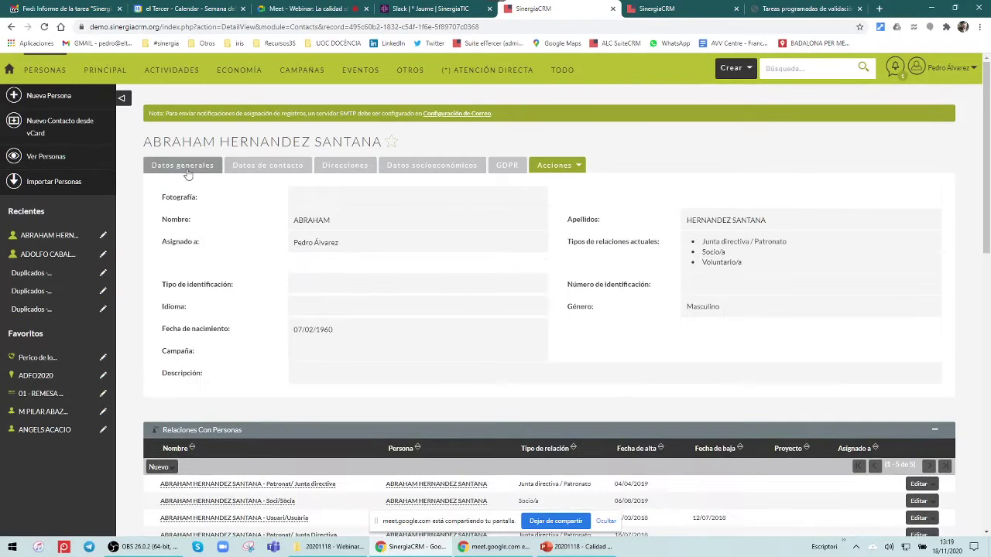
scroll(431, 209, "down", 2)
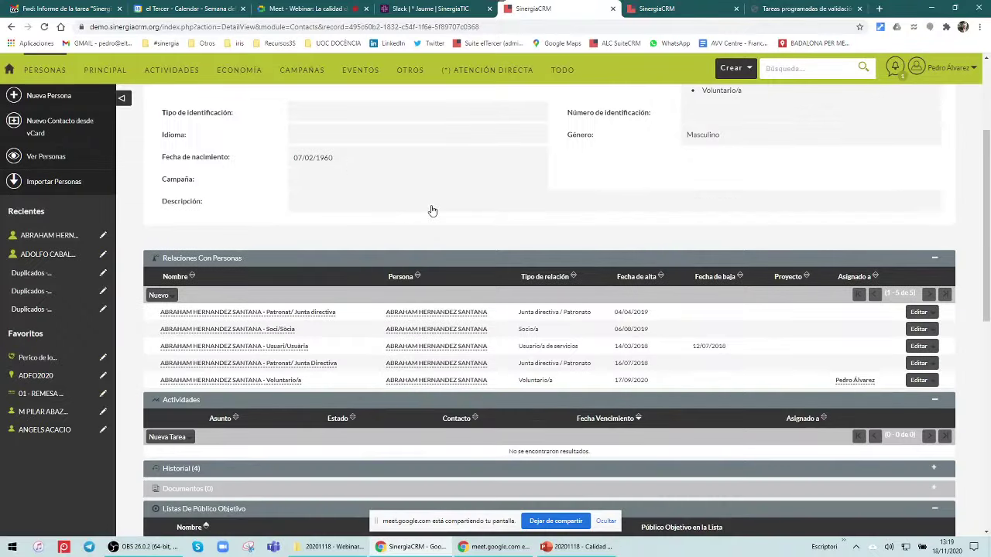
scroll(286, 311, "down", 1)
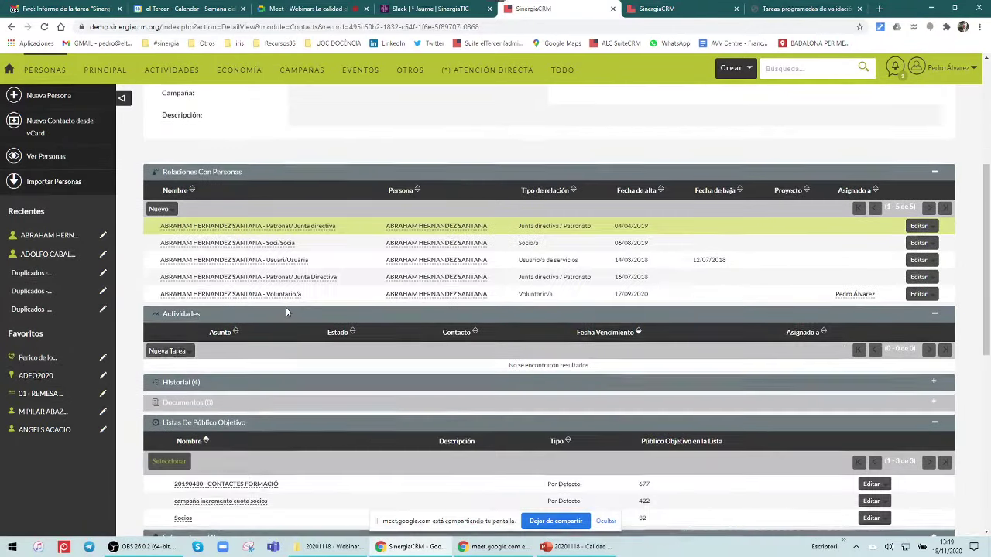
scroll(286, 313, "down", 4)
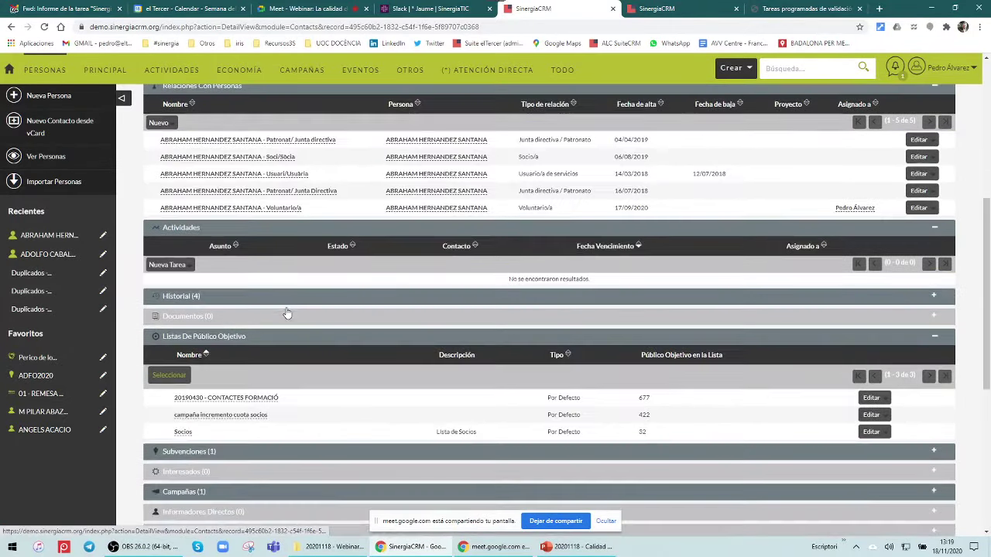
scroll(287, 314, "up", 8)
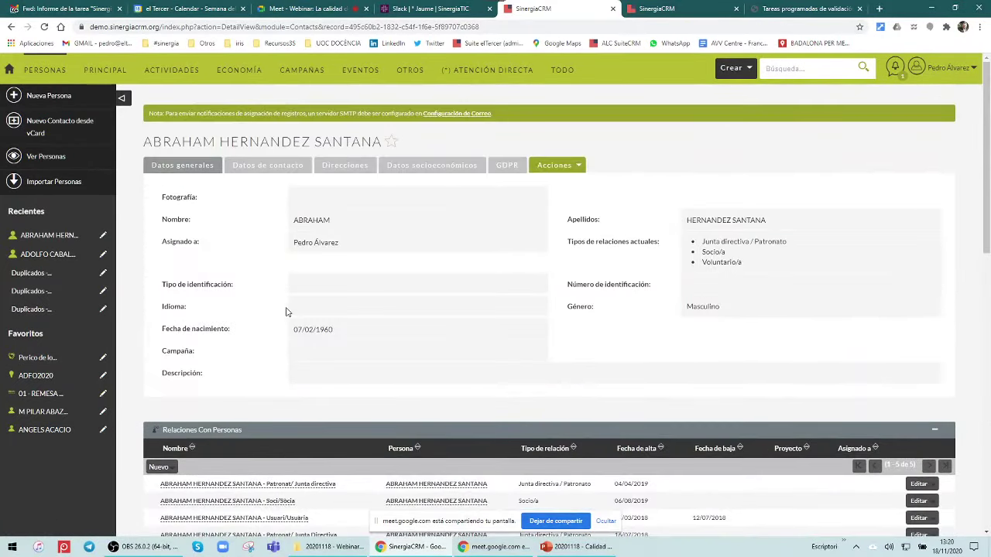
scroll(285, 311, "down", 1)
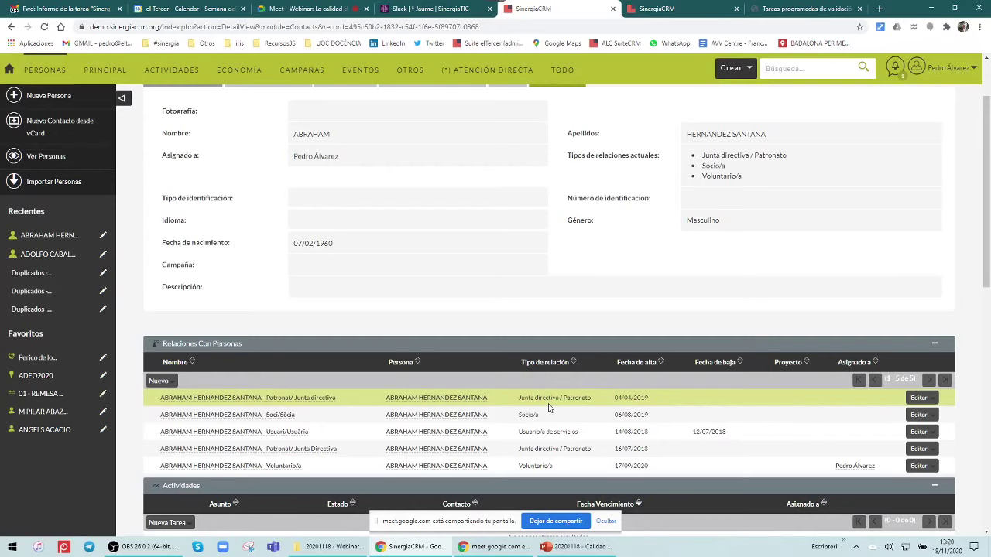
Collapse the Actividades, Relaciones Con Personas and Listas De Público Objetivo subpanels
scroll(524, 313, "down", 10)
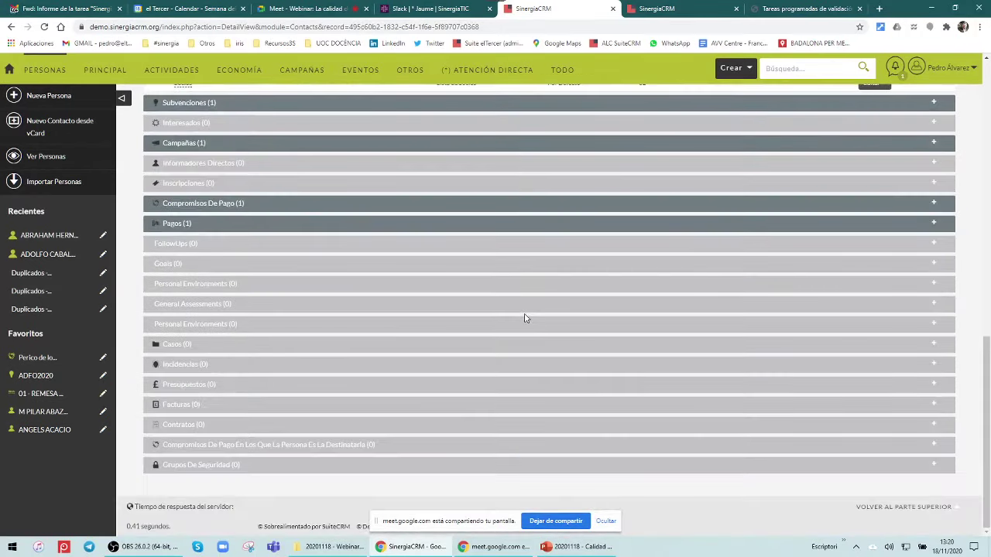
scroll(524, 318, "up", 5)
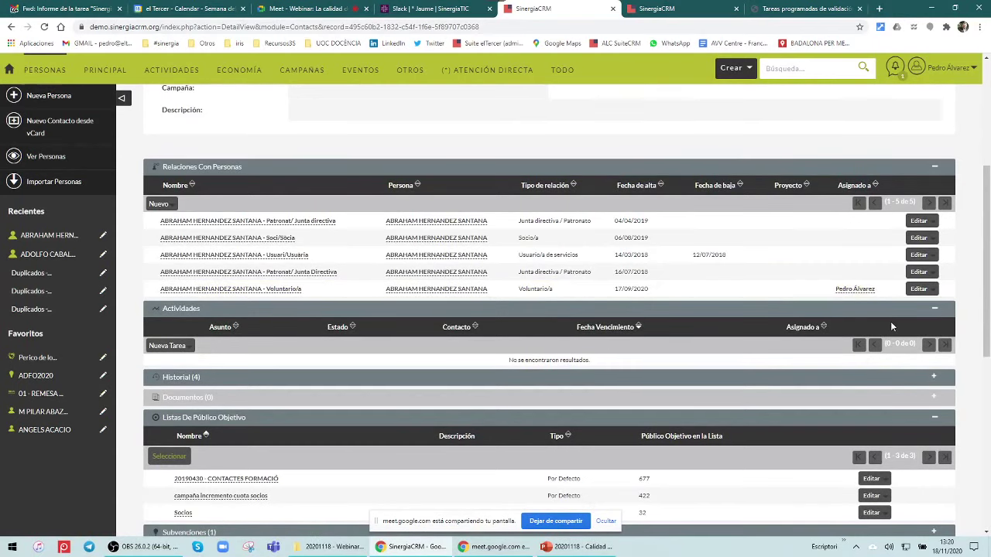
left_click(934, 308)
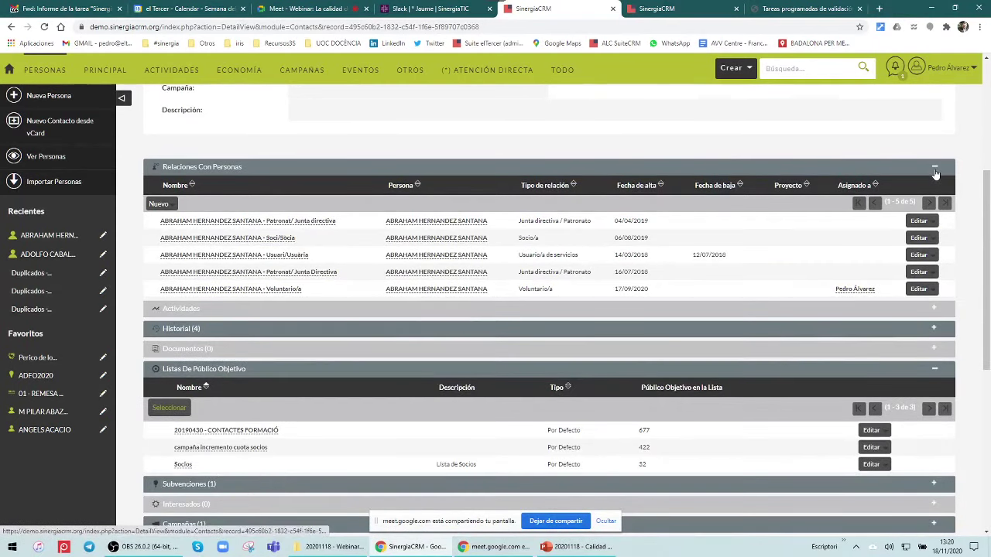
left_click(934, 170)
left_click(936, 251)
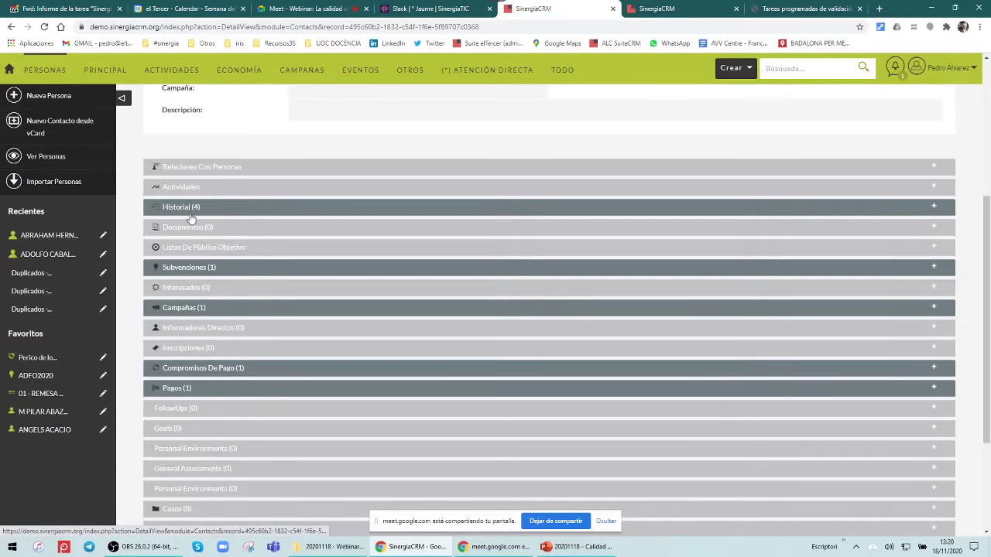
Expand Historial to check its four records, then collapse it and Relaciones Con Personas again
scroll(191, 219, "down", 2)
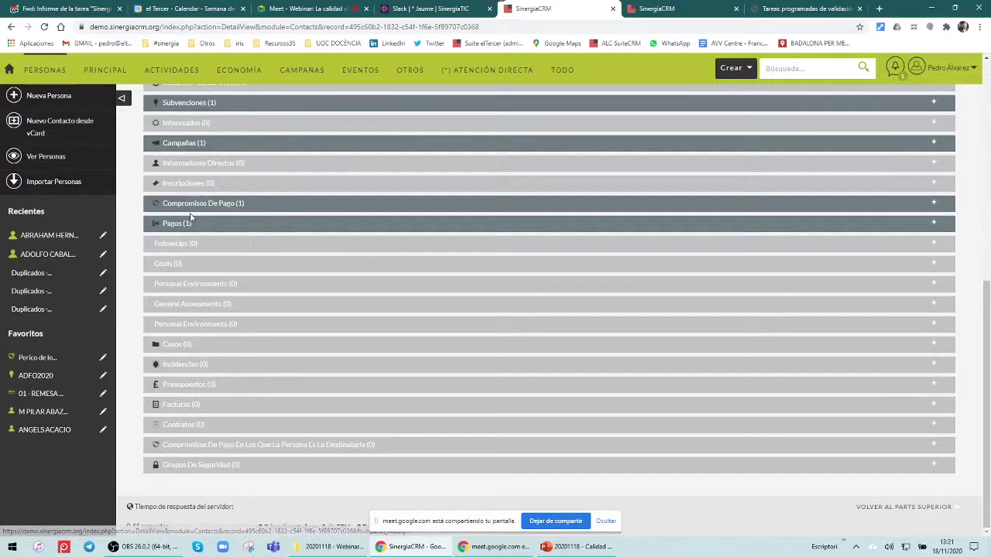
scroll(190, 214, "up", 3)
left_click(933, 301)
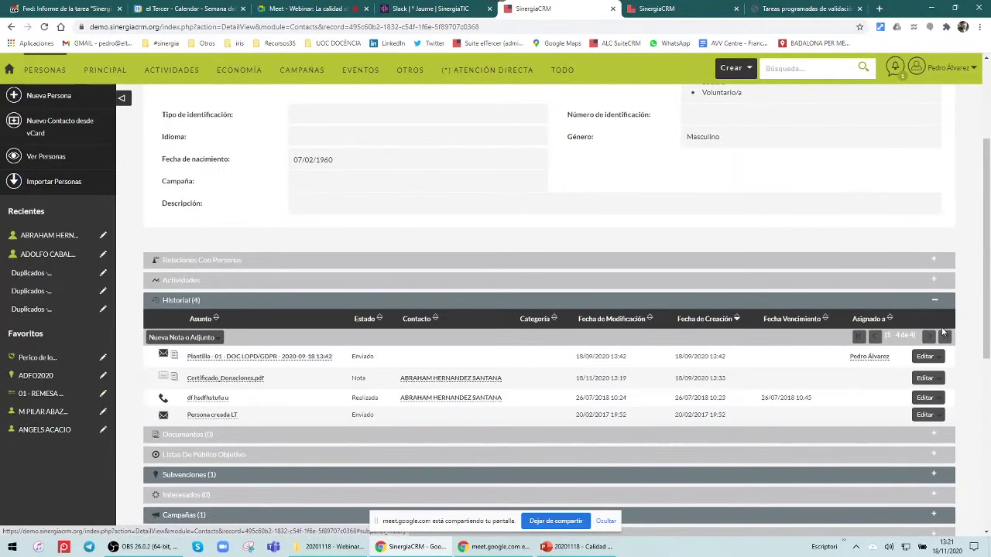
left_click(934, 301)
left_click(937, 259)
left_click(936, 260)
scroll(438, 245, "up", 2)
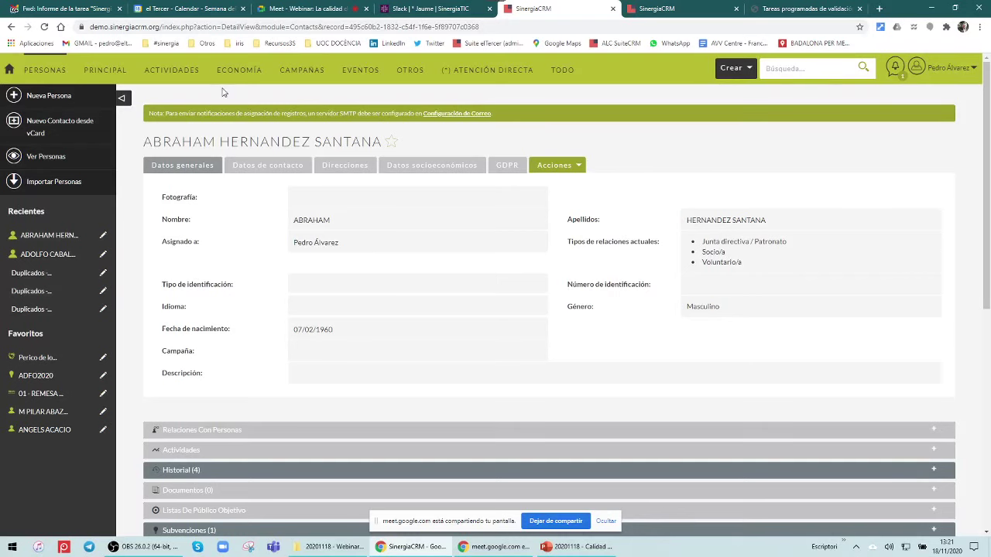
Open the Remesas list of 115 remittances from the ECONOMÍA menu
mouse_move(304, 69)
mouse_move(352, 73)
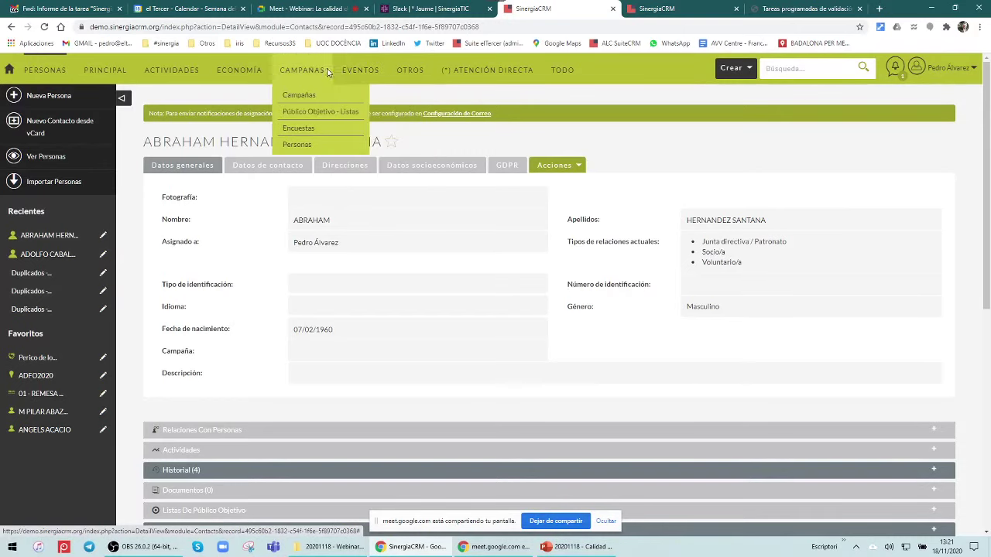
mouse_move(239, 71)
left_click(231, 133)
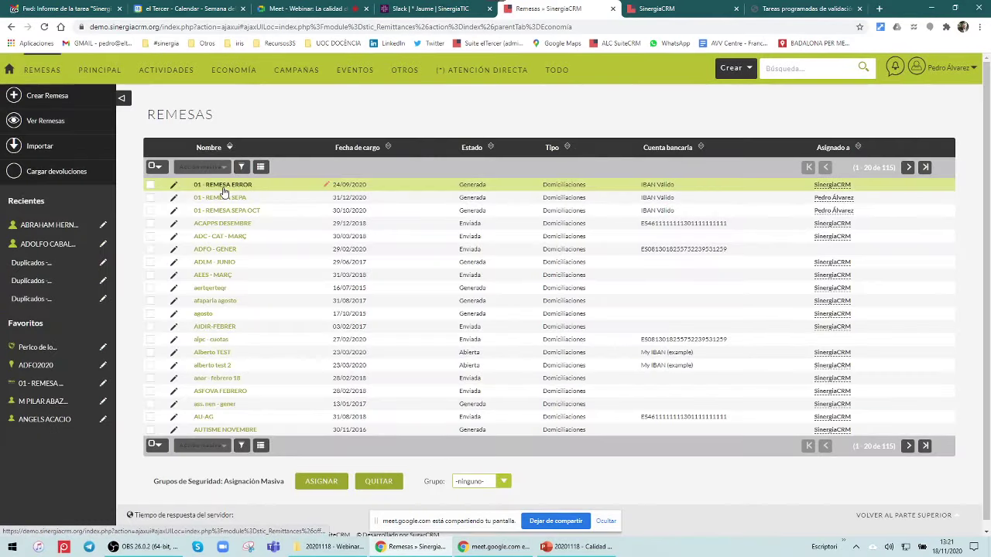
Open 01 - REMESA ERROR to read its file errors about empty mandate signature dates
left_click(223, 187)
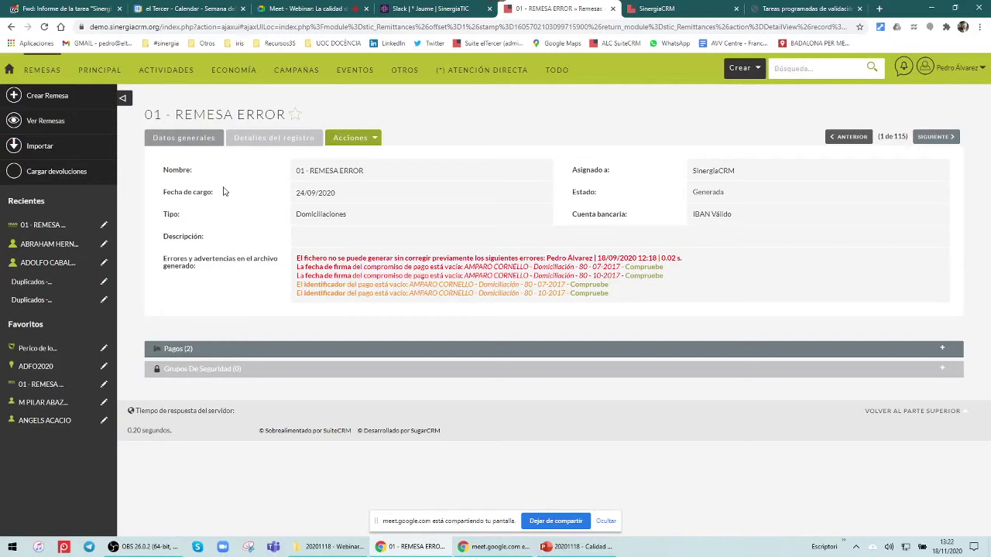
Check 01 - REMESA SEPA's empty payment-identifier errors, then open the Campañas list from CAMPAÑAS
left_click(46, 122)
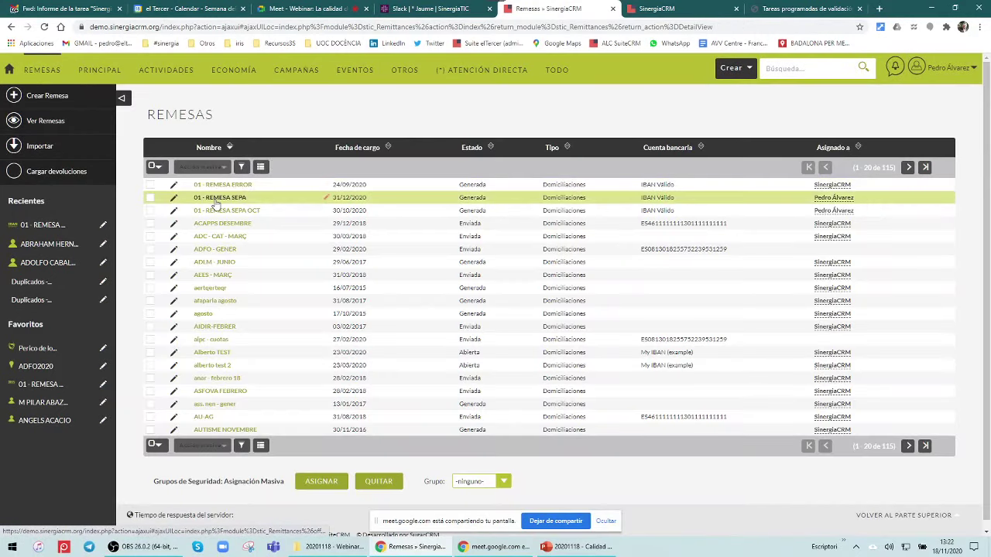
left_click(216, 200)
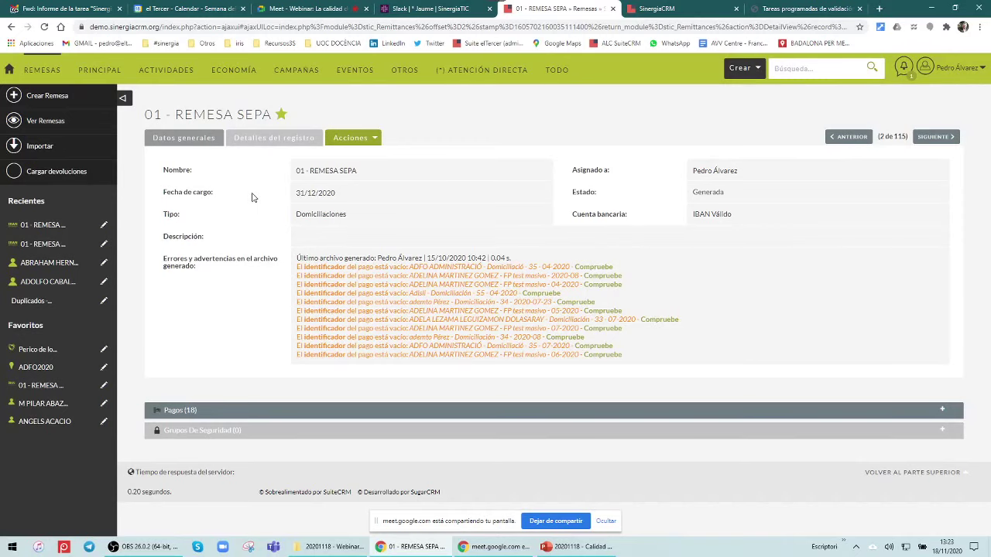
mouse_move(297, 72)
left_click(294, 96)
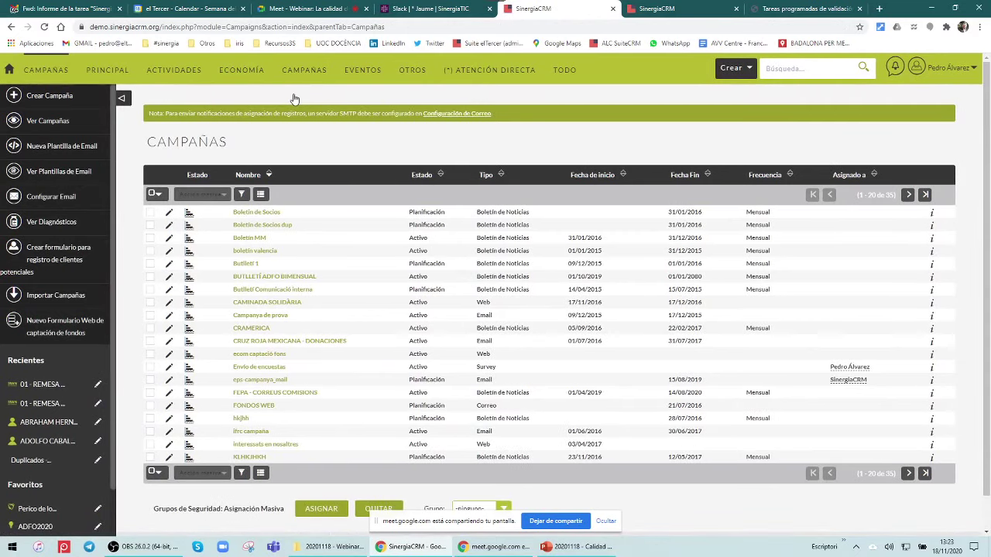
Open the Boletín de Socios campaign's tracking results and filter the chart by Boletín Socios (9 sent, 33 bounced)
left_click(190, 217)
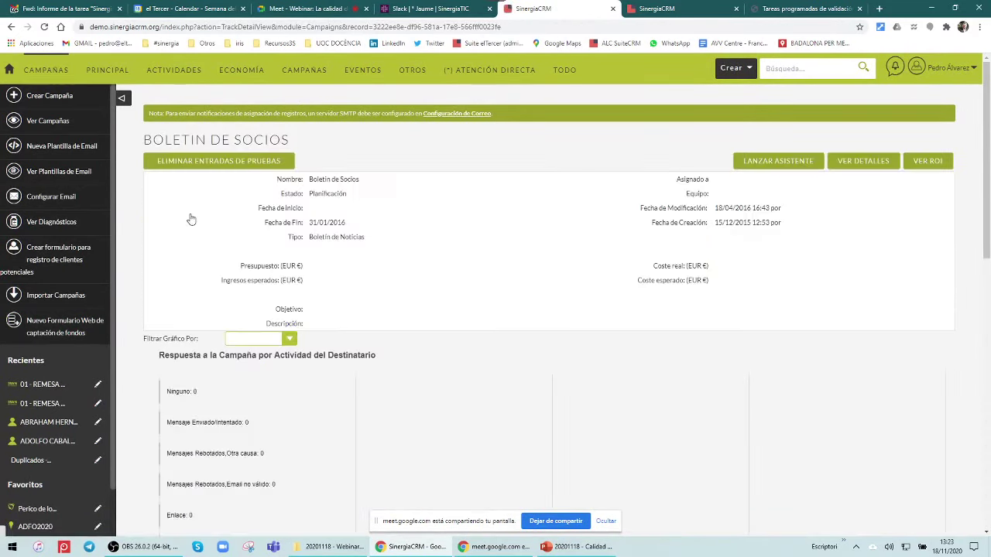
left_click(298, 339)
left_click(261, 403)
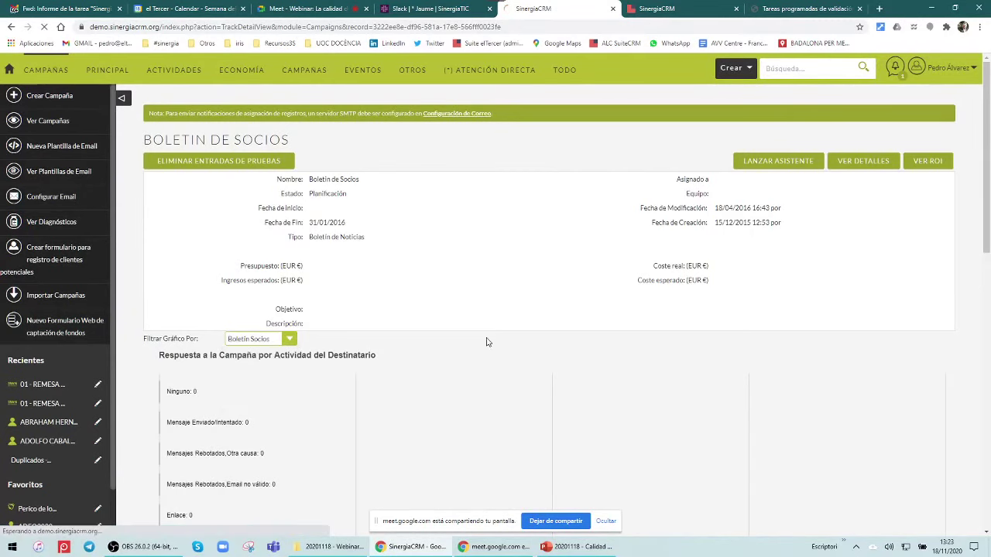
scroll(544, 328, "down", 1)
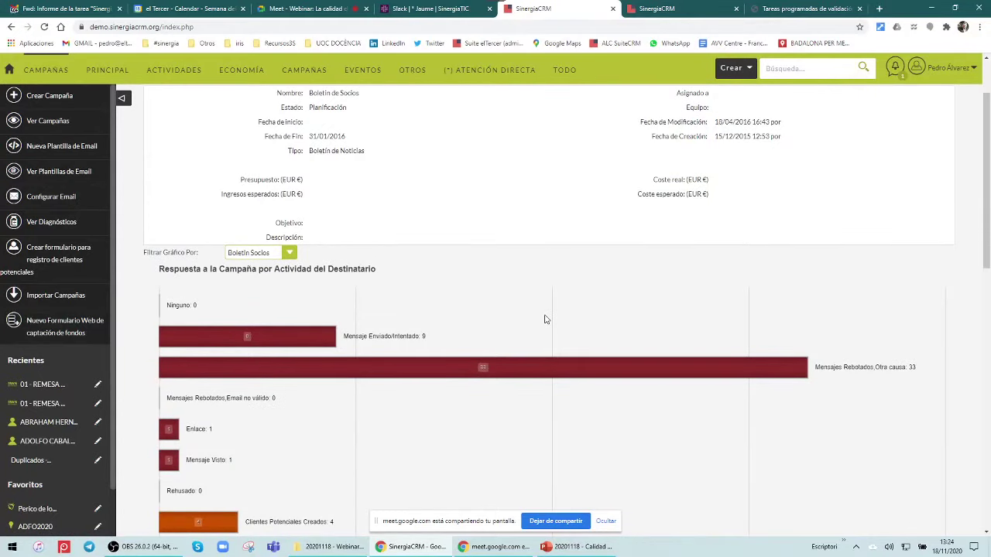
scroll(544, 319, "down", 2)
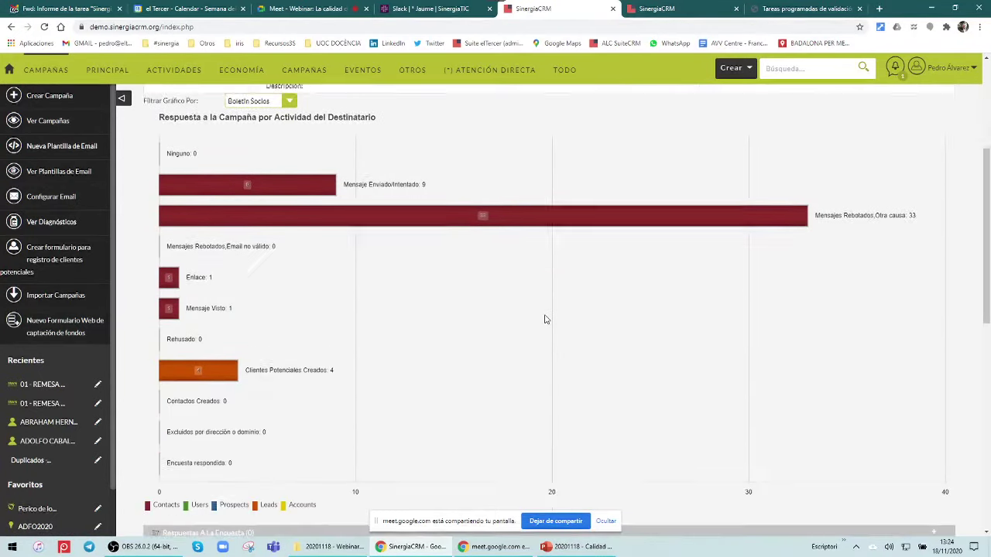
scroll(544, 318, "down", 1)
scroll(544, 319, "up", 3)
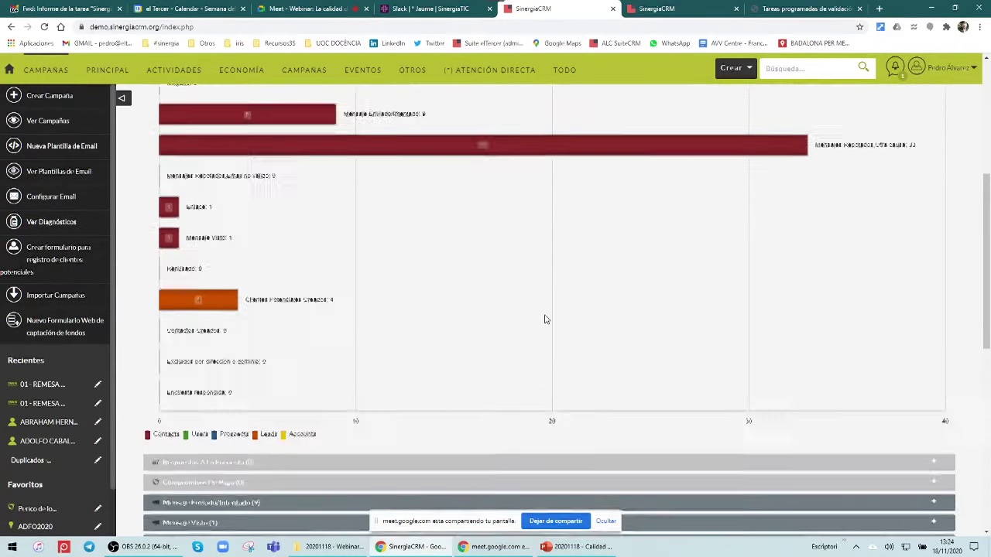
scroll(544, 319, "down", 1)
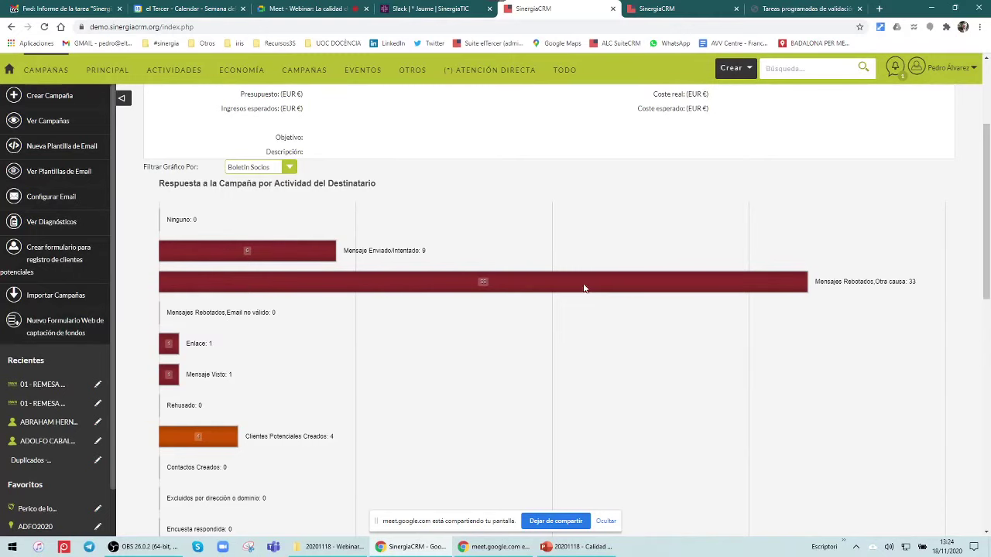
scroll(612, 326, "down", 5)
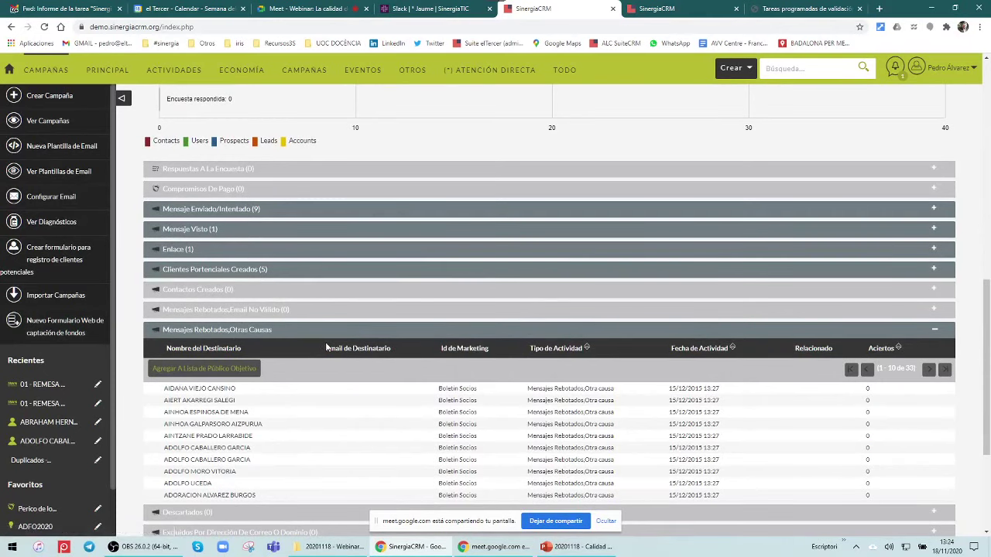
Expand the Mensajes Rebotados, Email No Válido subpanel, which shows no results
left_click(263, 310)
scroll(275, 399, "down", 2)
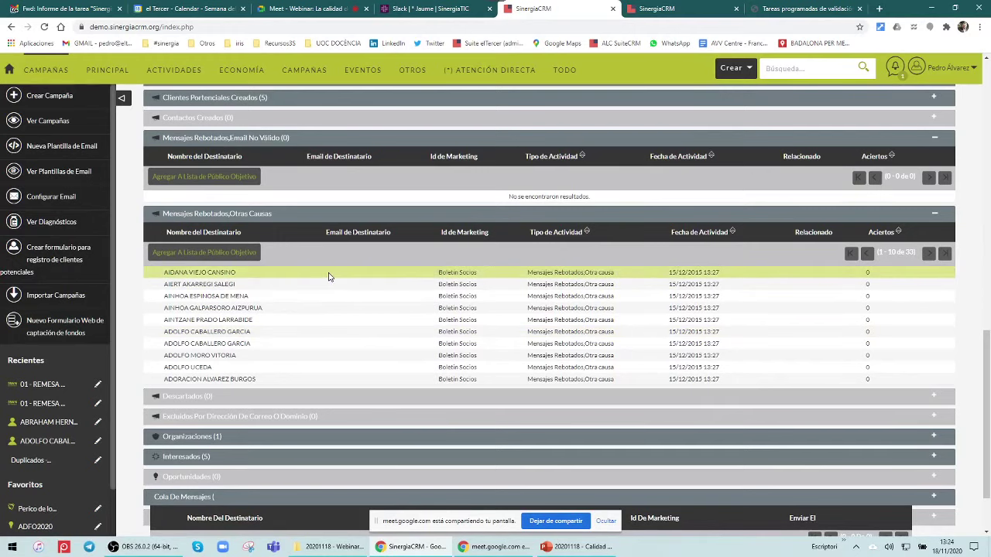
scroll(328, 277, "down", 1)
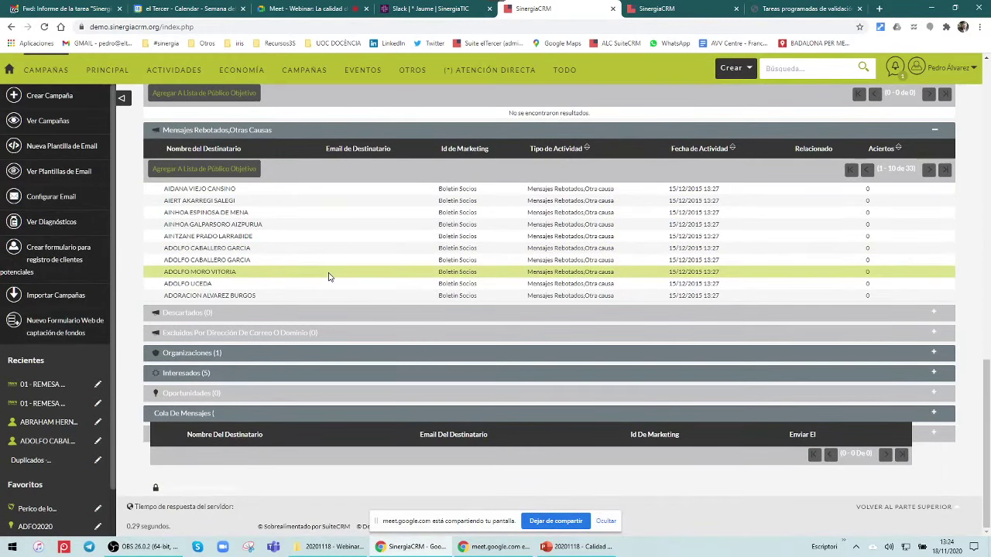